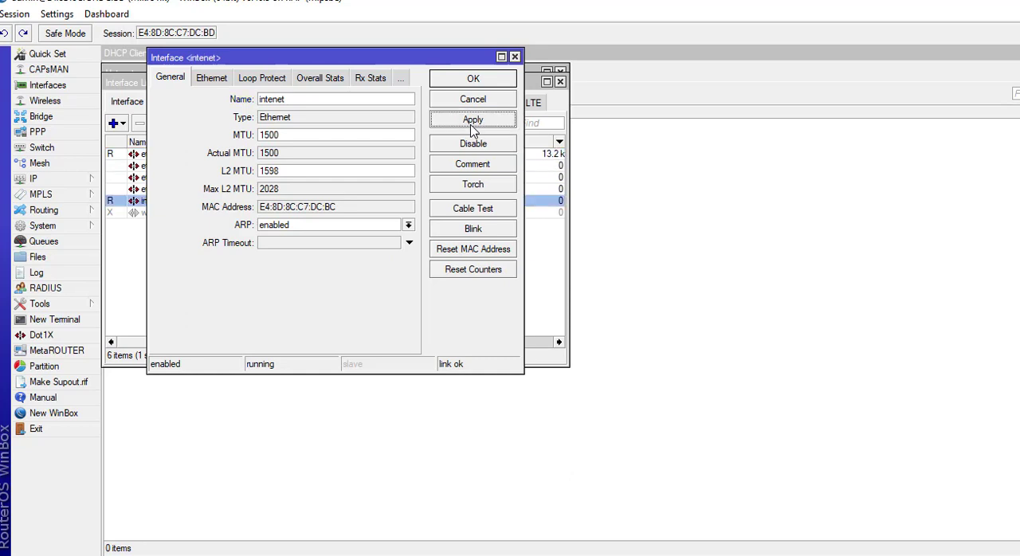
Close the intenet interface's settings and rename the ether2 interface as switch.
click(477, 80)
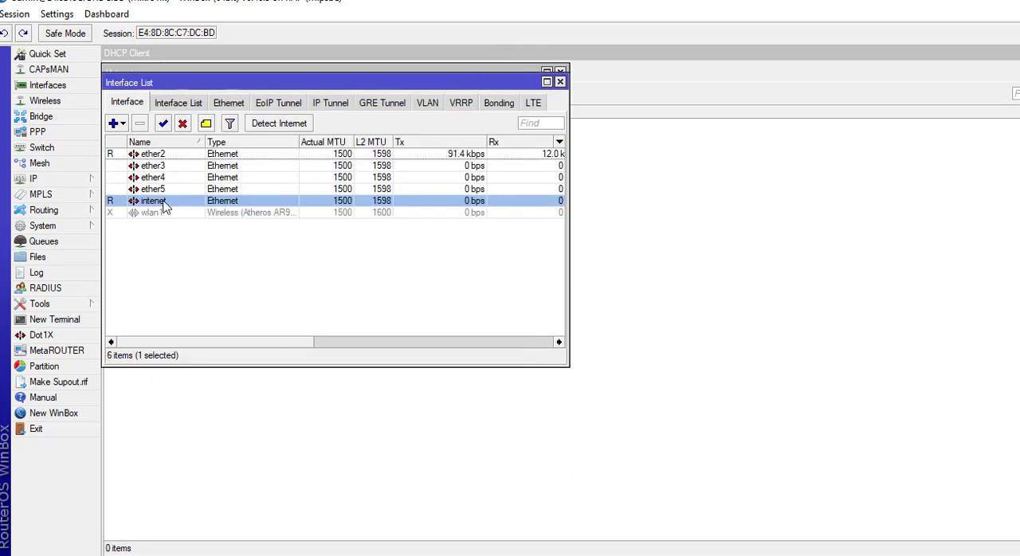
double_click(160, 154)
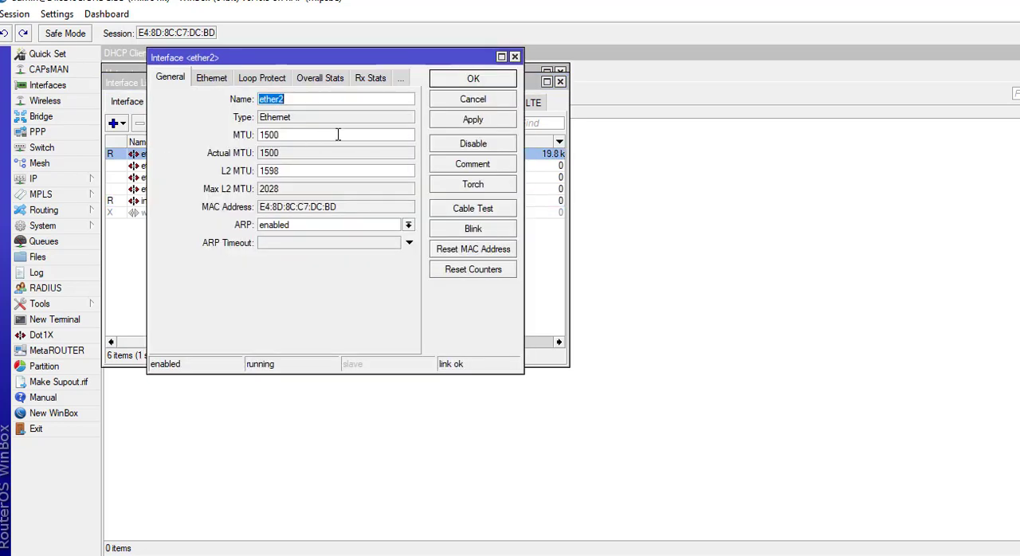
text(switch)
click(471, 125)
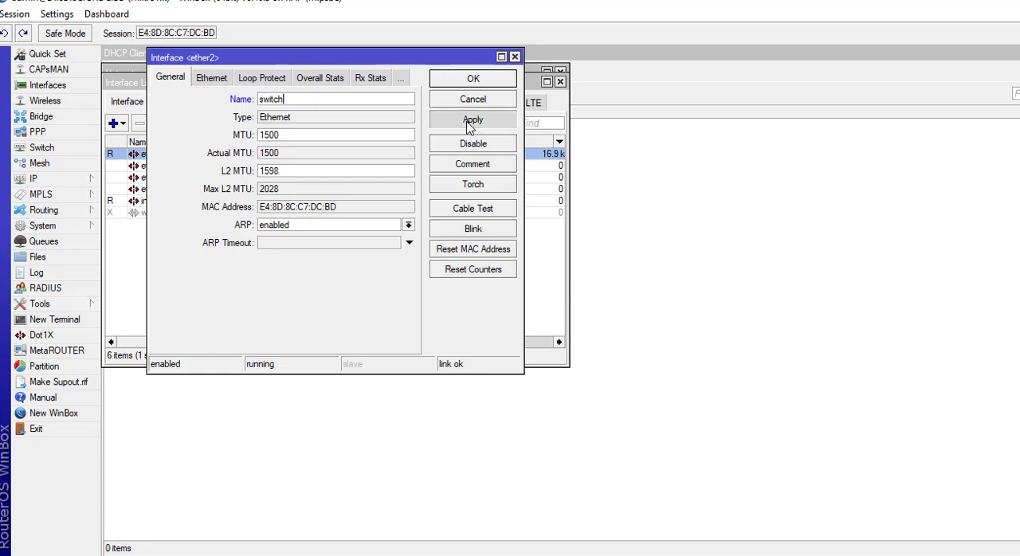
click(482, 79)
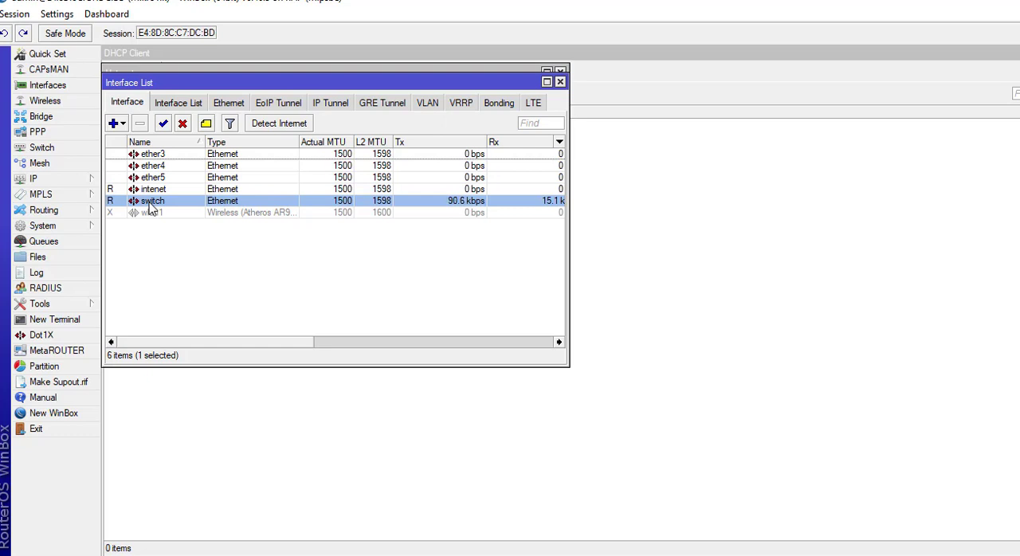
Start a new VLAN interface and name it VLAN_SISWA.
click(117, 125)
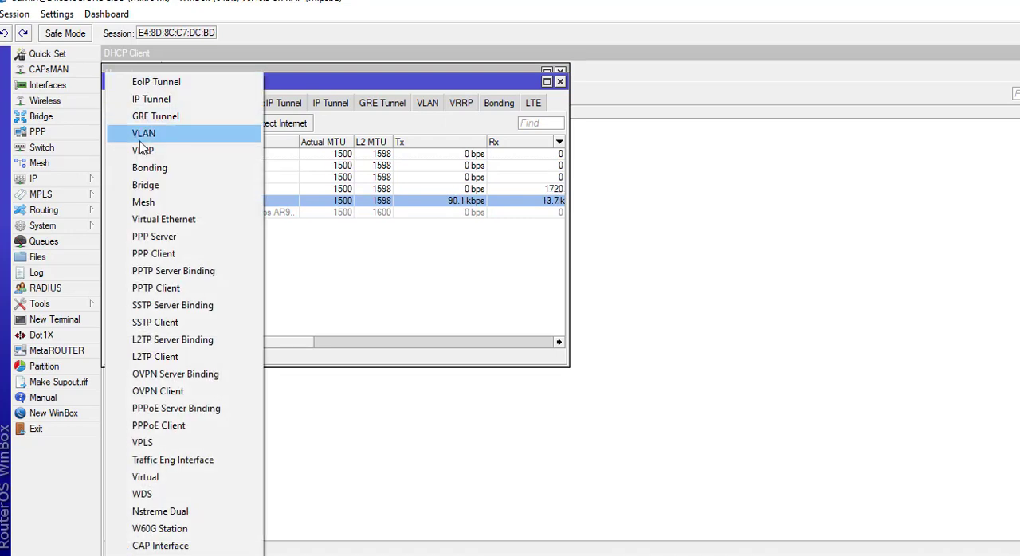
click(431, 315)
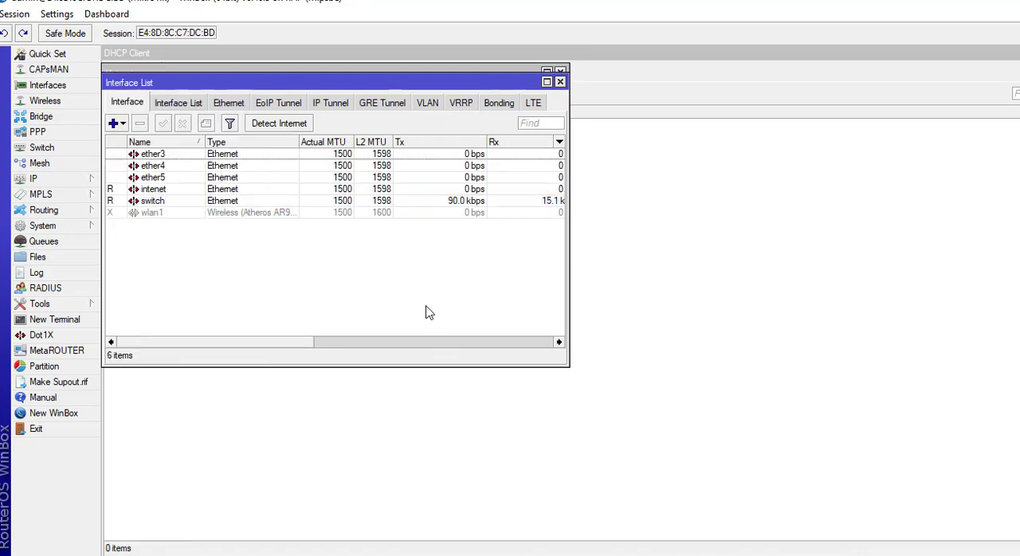
click(123, 126)
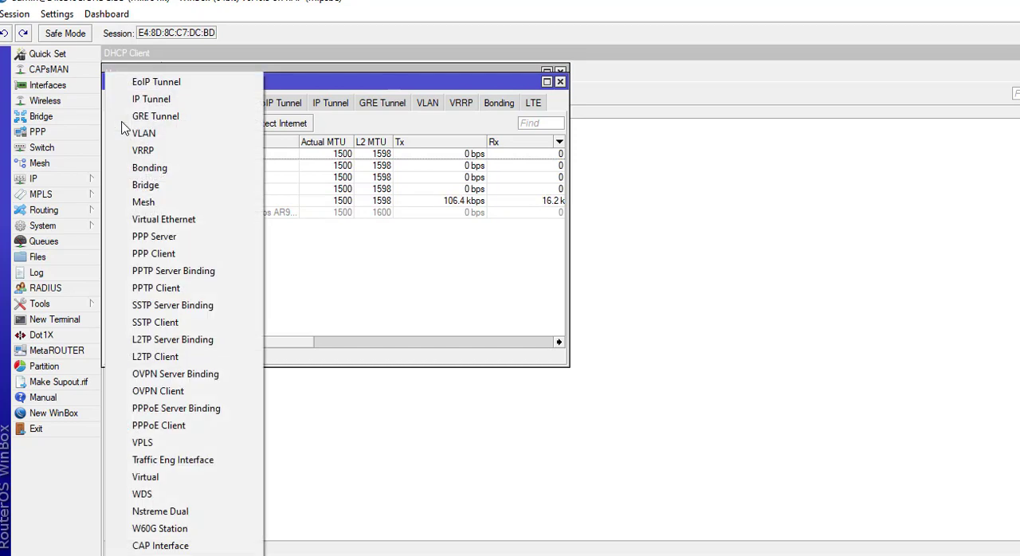
click(139, 137)
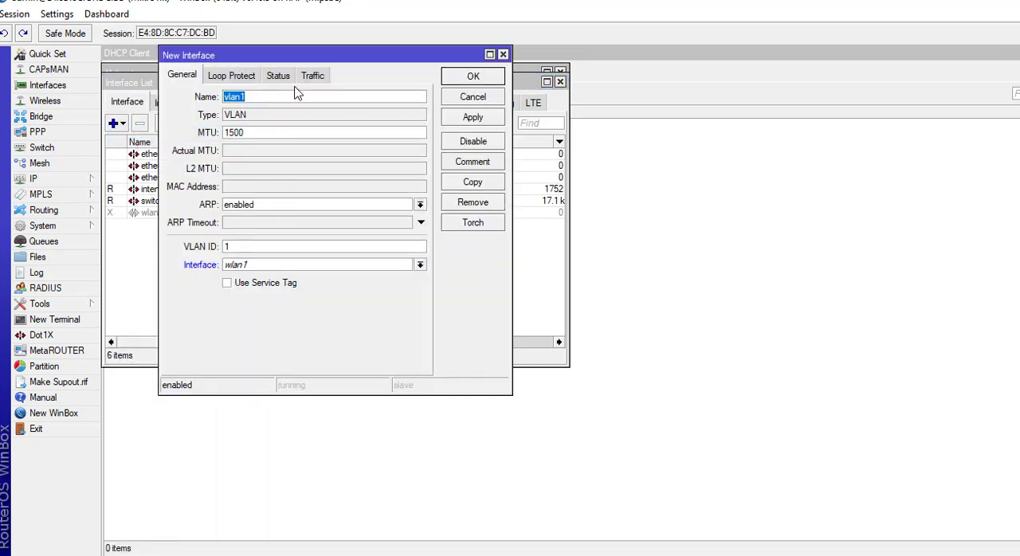
text(VLAN_SISW)
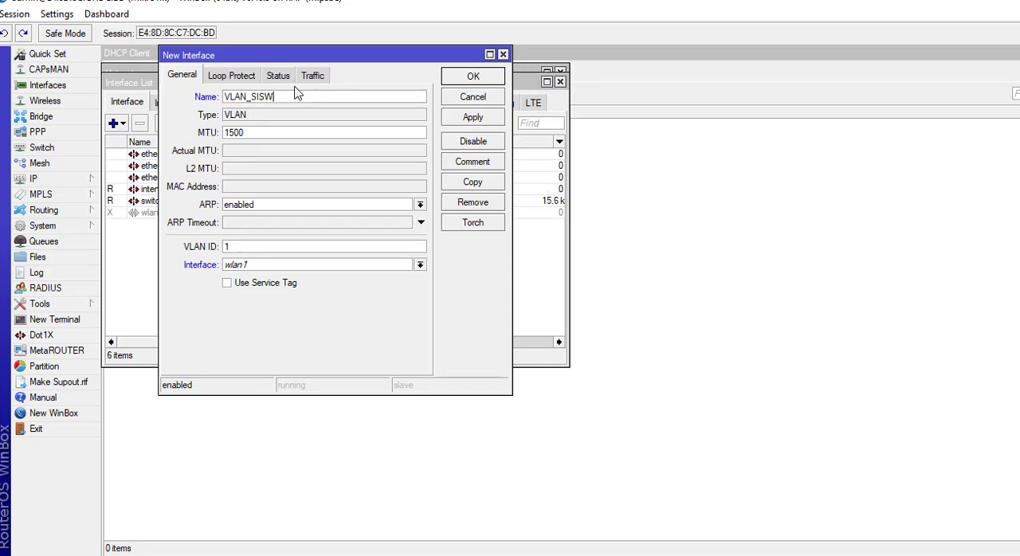
text(A)
Give VLAN_SISWA the VLAN ID 10 on the switch interface and save it.
click(240, 246)
text(0)
click(420, 265)
click(387, 316)
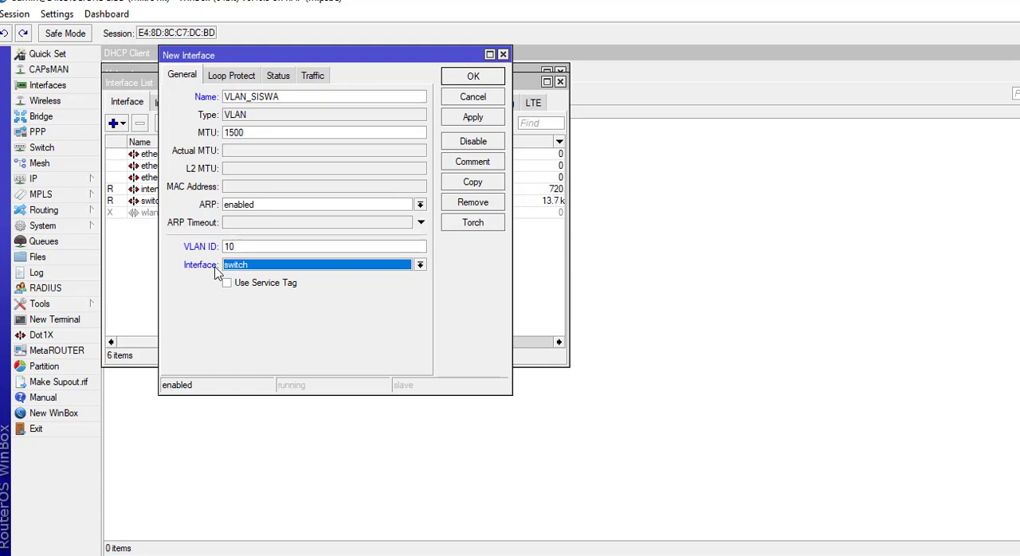
click(473, 119)
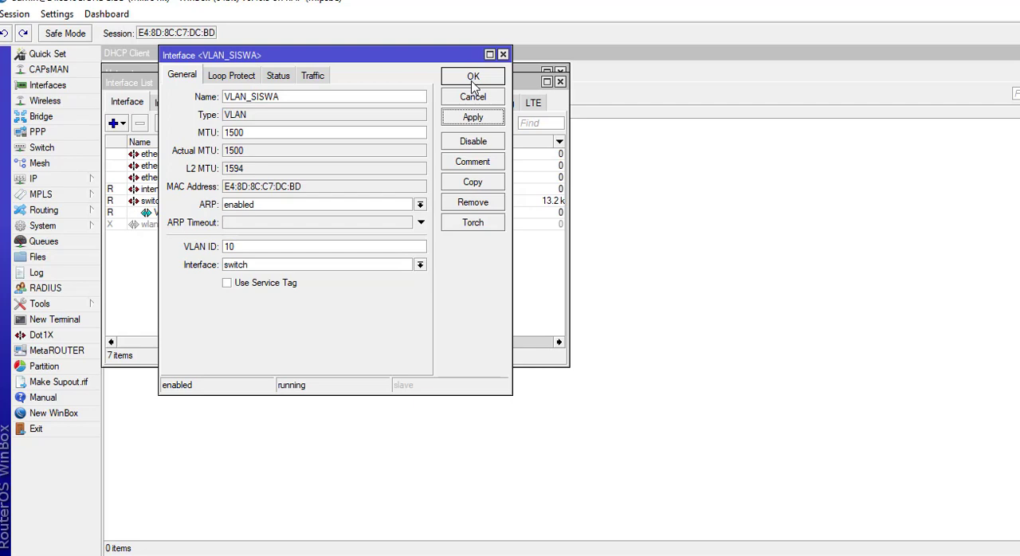
click(472, 80)
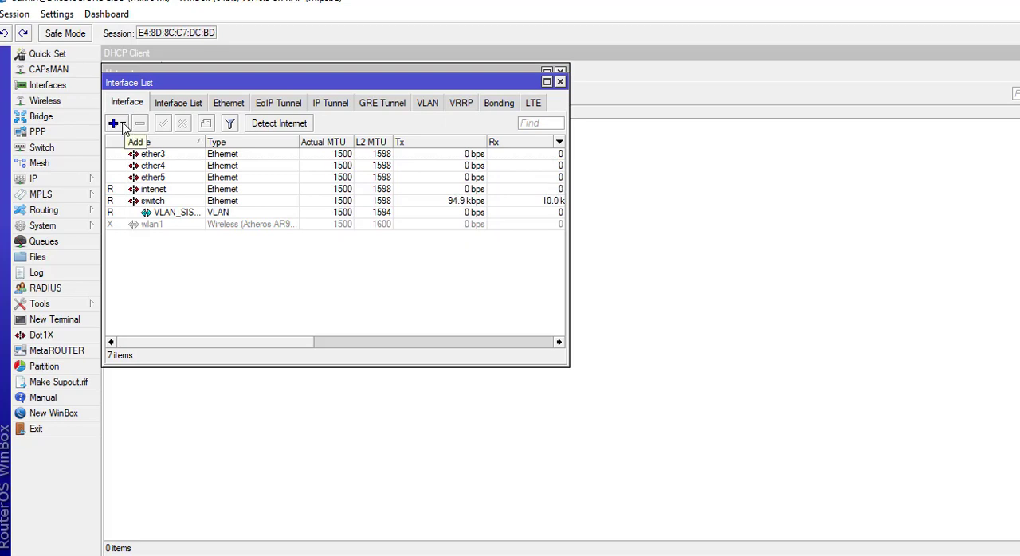
Start another VLAN interface and name it VLAN_GURU.
click(122, 126)
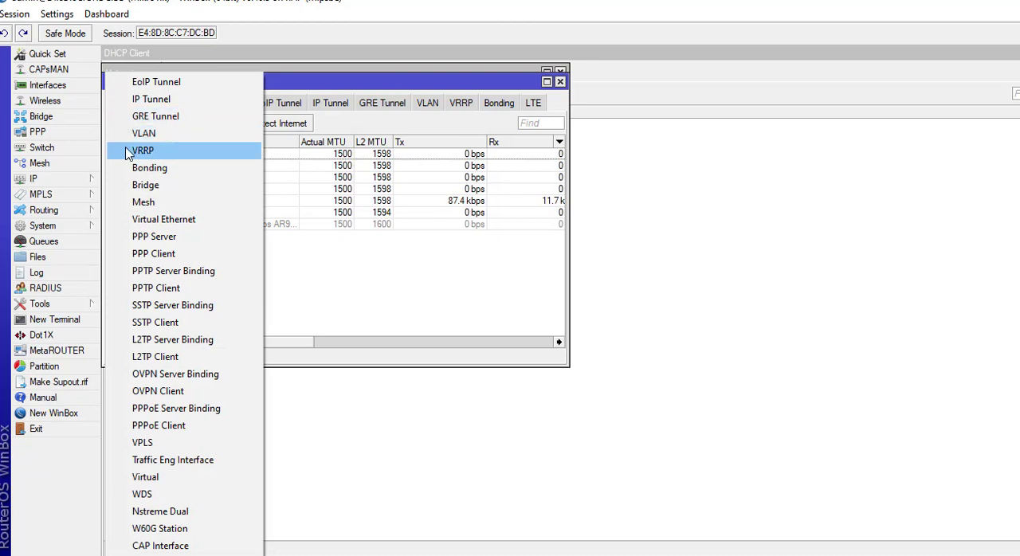
click(136, 134)
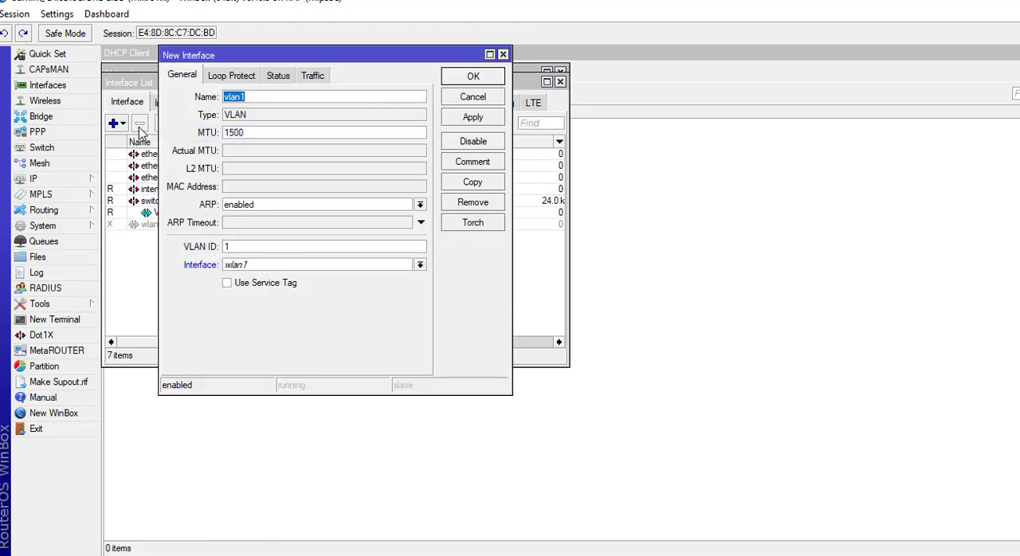
text(VLAN_GURU)
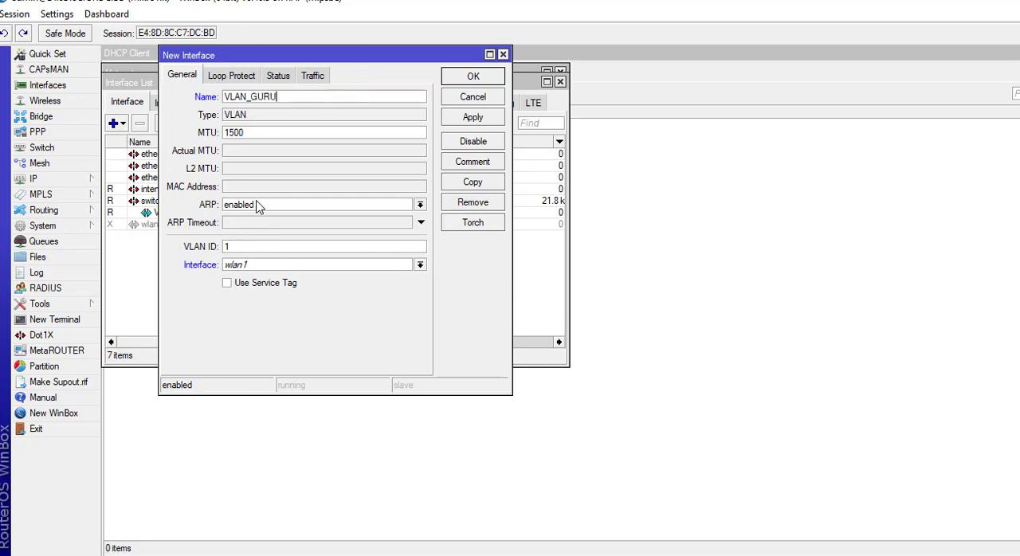
Give VLAN_GURU the VLAN ID 20 on the switch interface and save it.
click(247, 247)
key(BackSpace)
text(20)
click(420, 265)
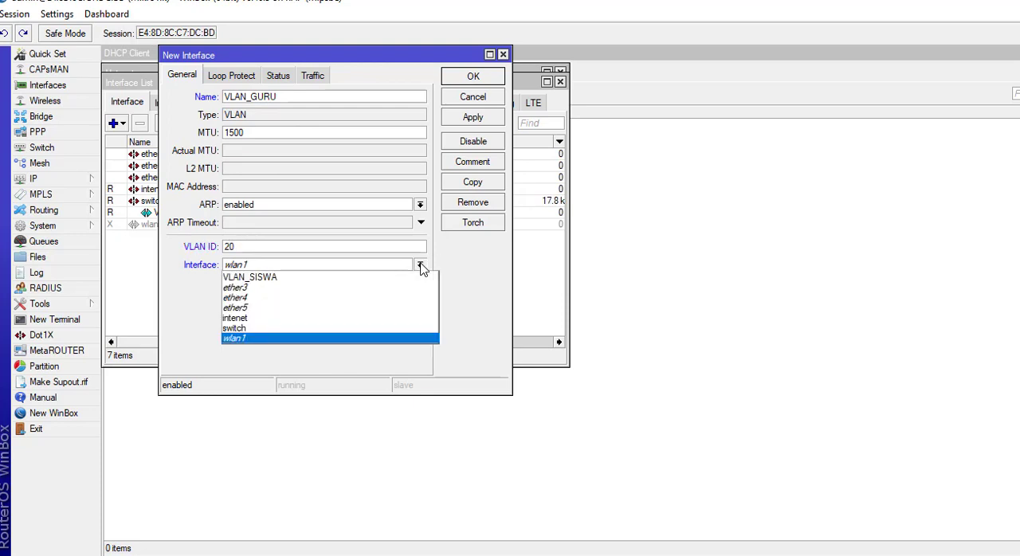
click(347, 329)
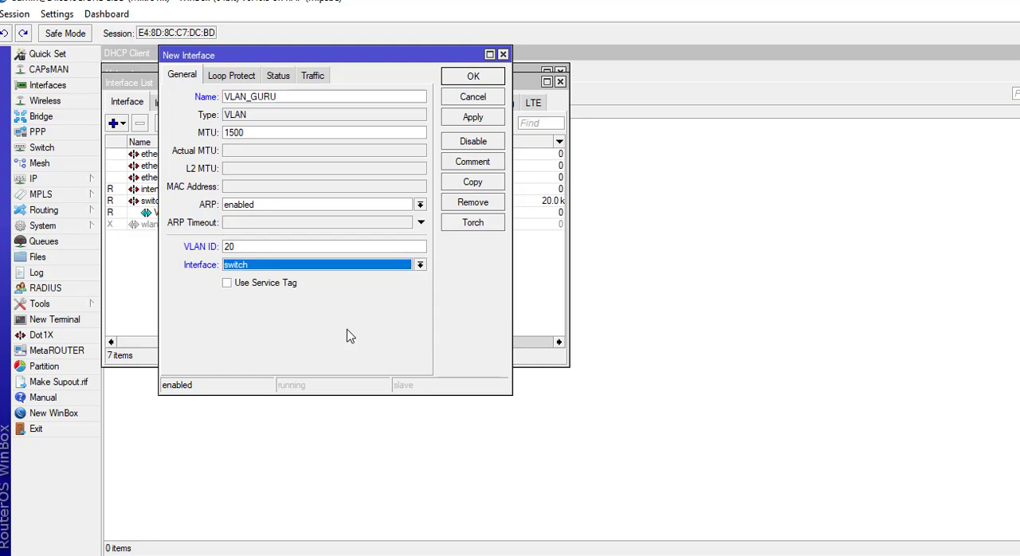
click(479, 119)
click(467, 76)
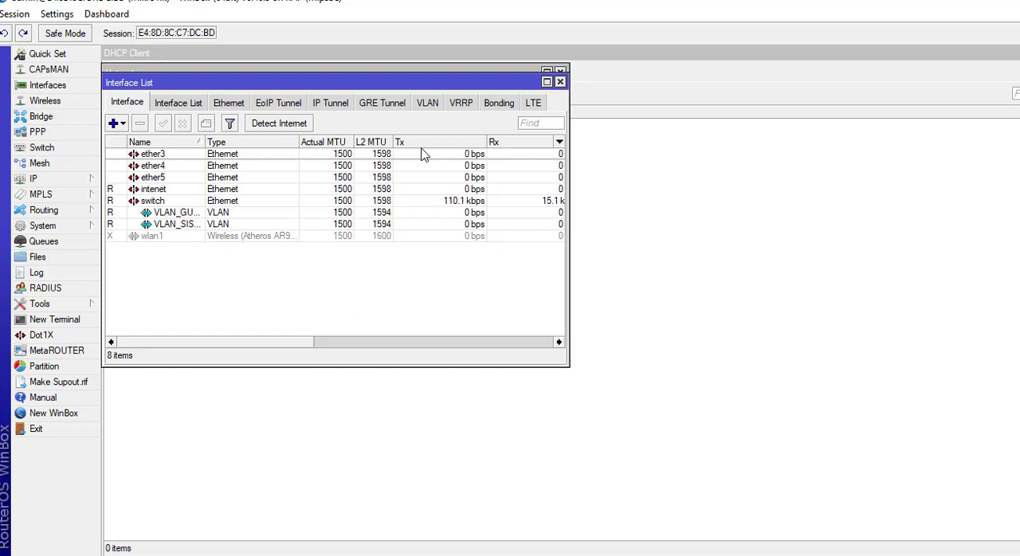
Add a DHCP client on the intenet interface, enable it with its changes committed, and save it.
click(43, 182)
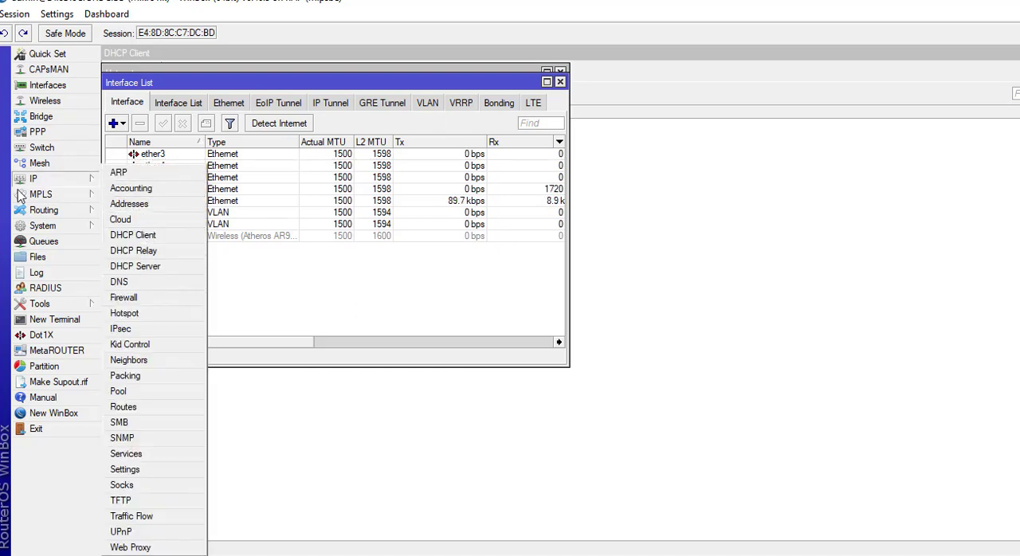
click(163, 238)
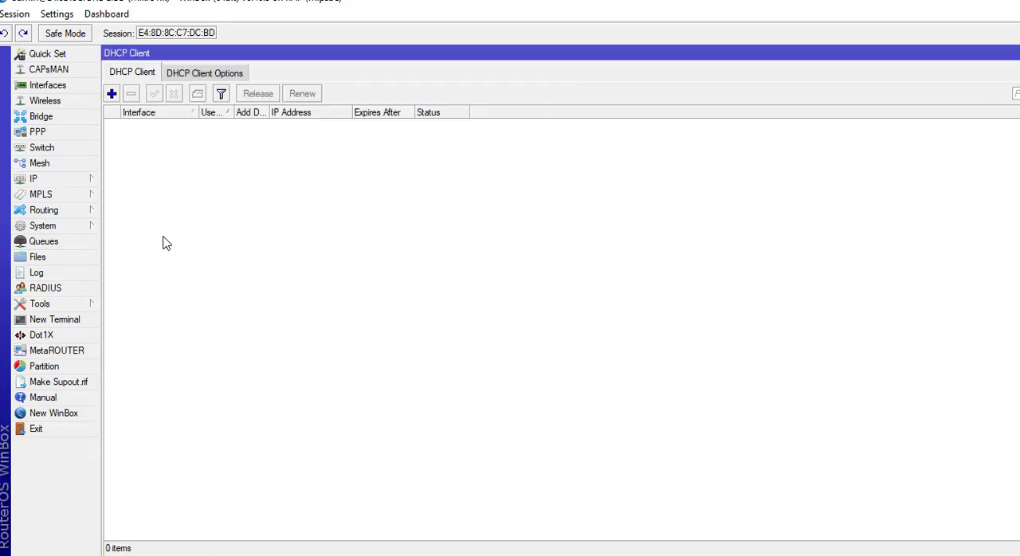
click(112, 94)
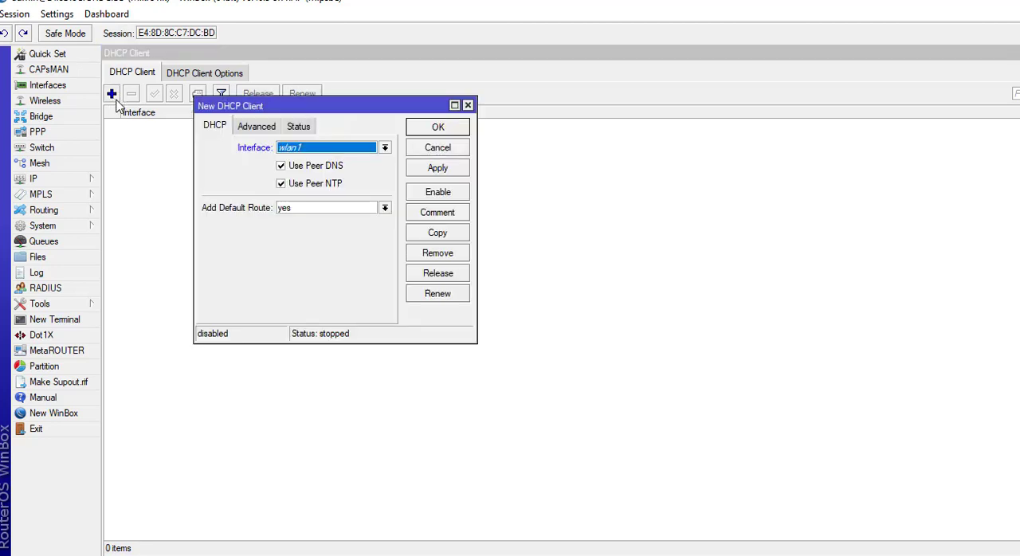
click(319, 151)
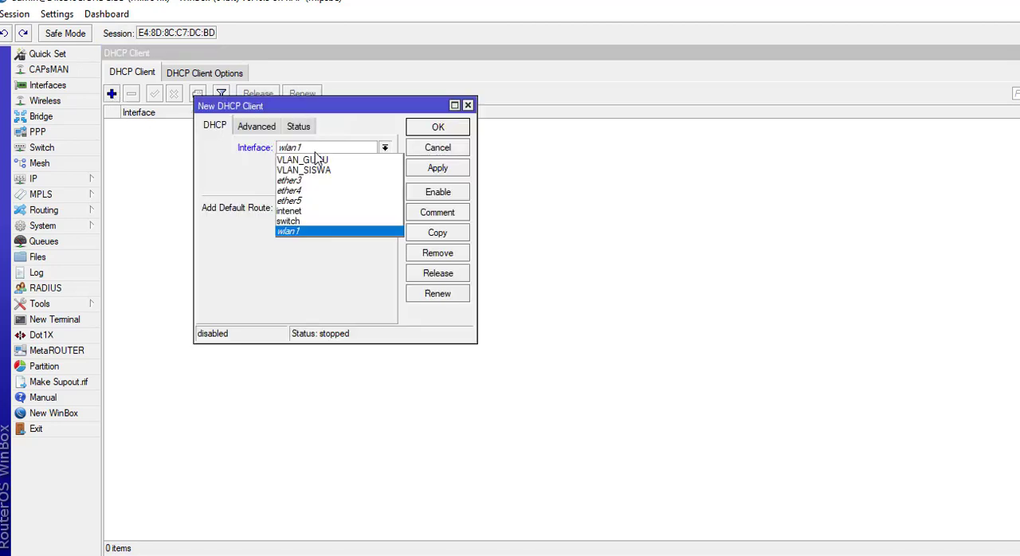
click(316, 212)
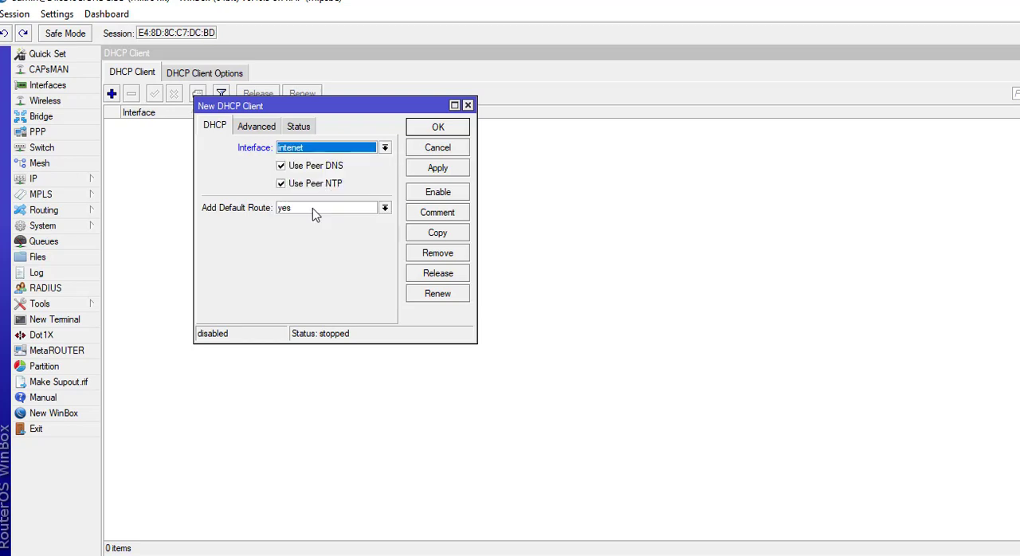
click(430, 195)
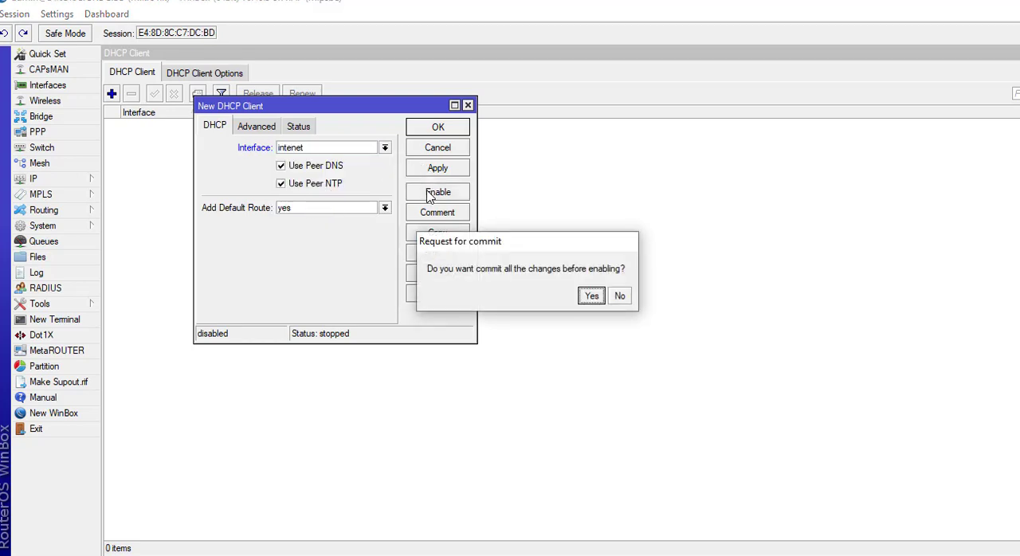
click(591, 296)
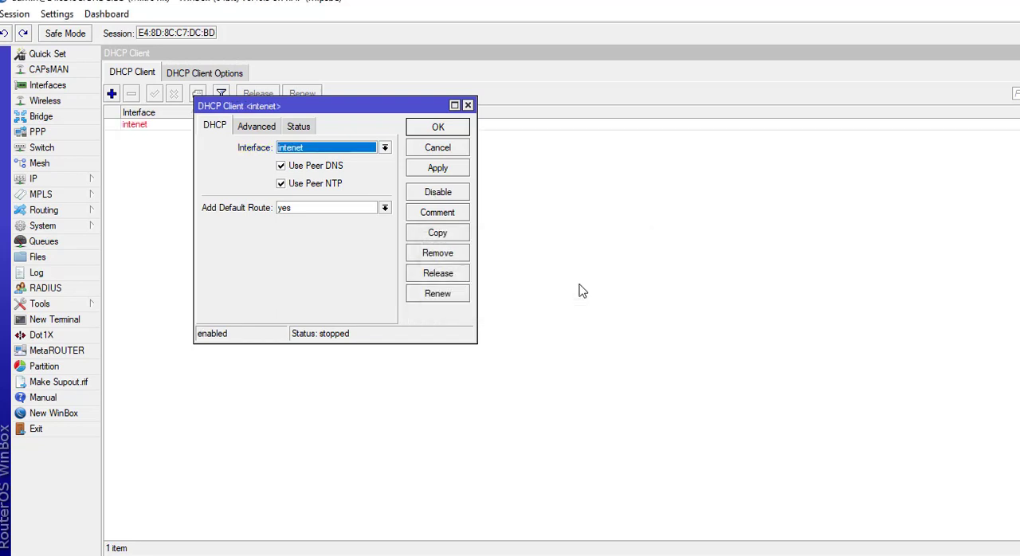
click(431, 173)
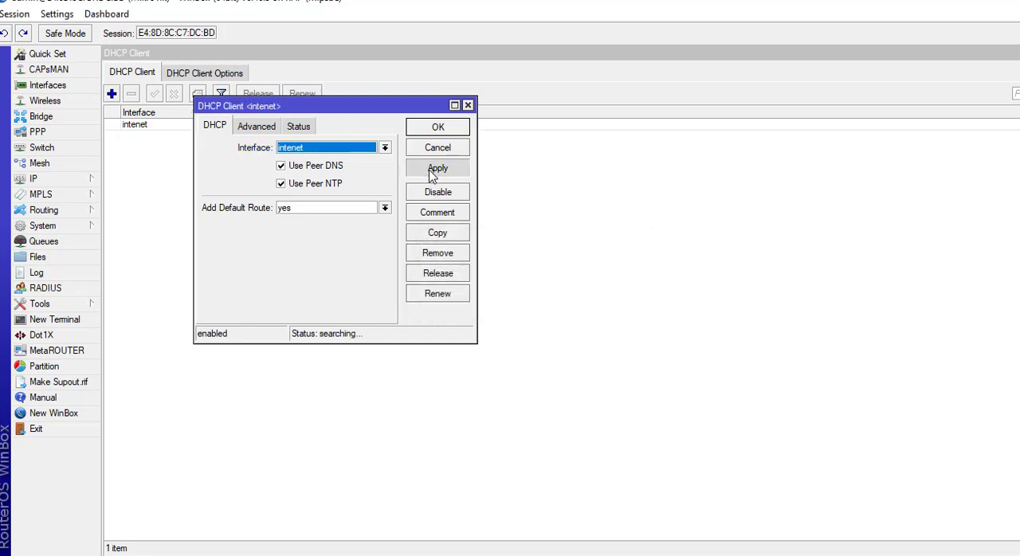
click(420, 129)
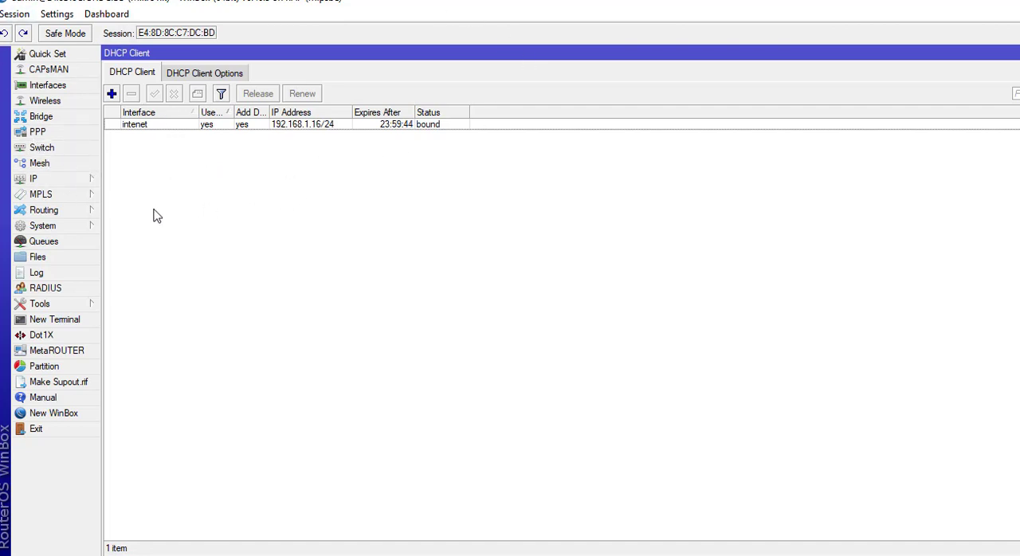
Start a new entry in the IP address list with the address 192.168.10.1/24.
click(68, 182)
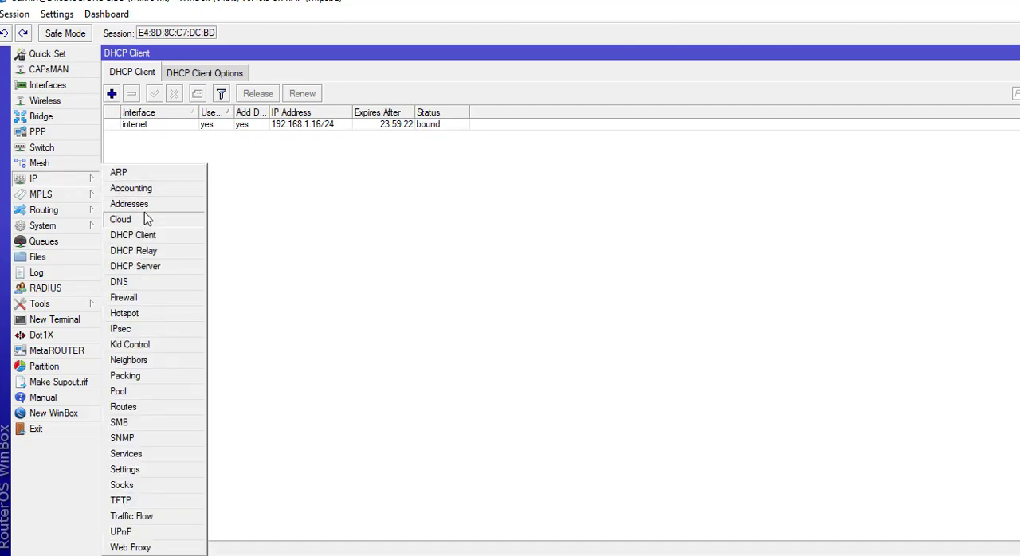
click(131, 204)
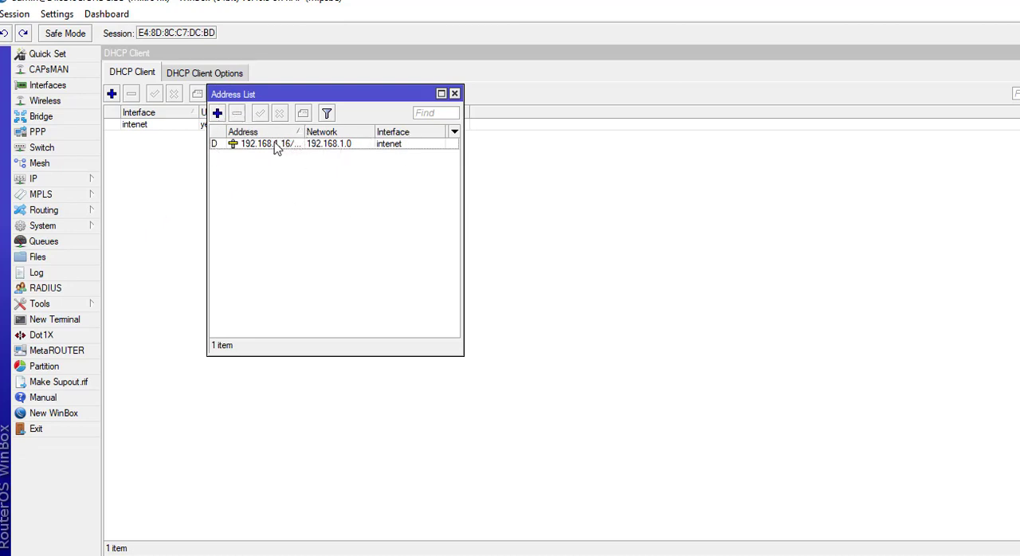
click(219, 114)
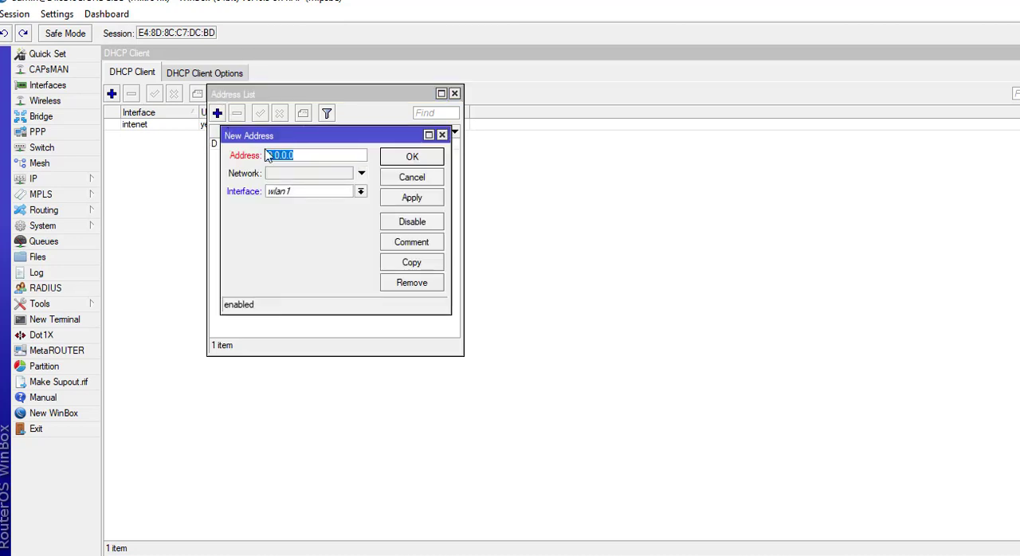
text(192.168.10.1/24)
Assign the 192.168.10.1/24 address to the VLAN_SISWA interface and save the entry.
click(362, 194)
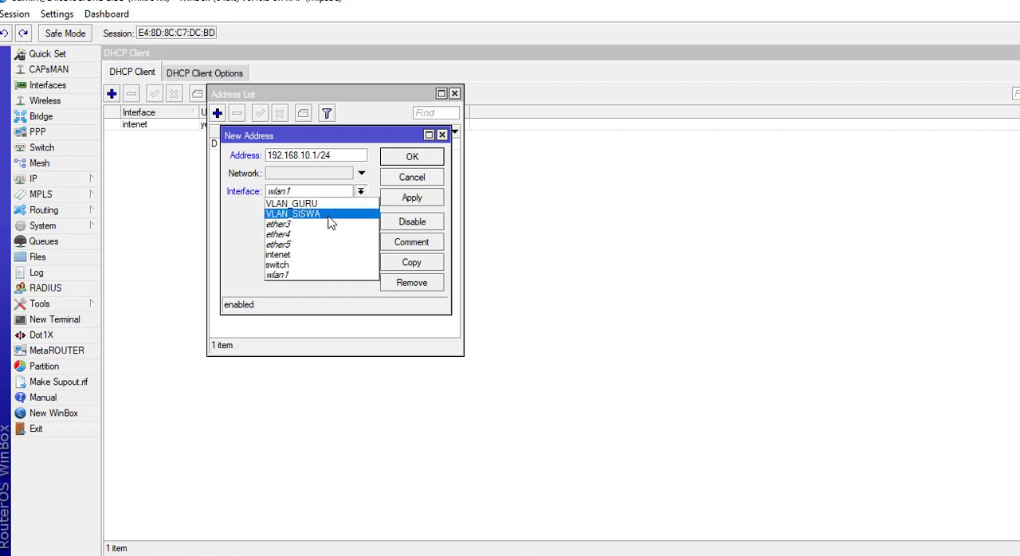
click(331, 215)
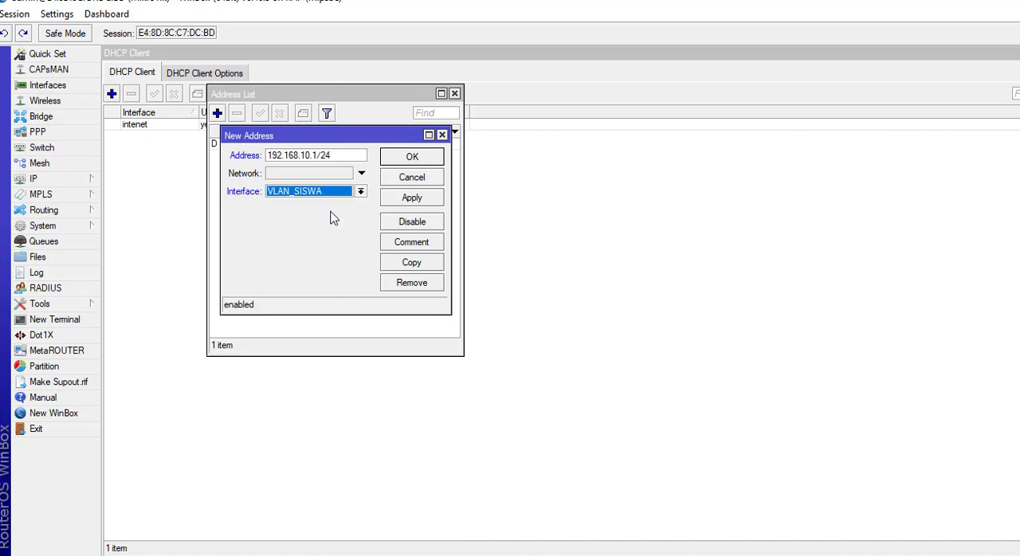
click(411, 205)
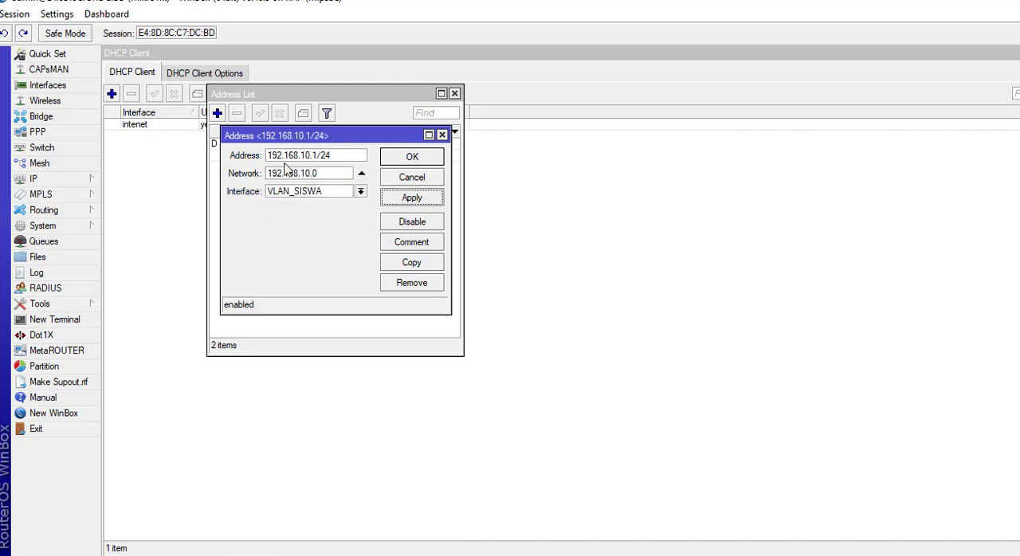
click(417, 160)
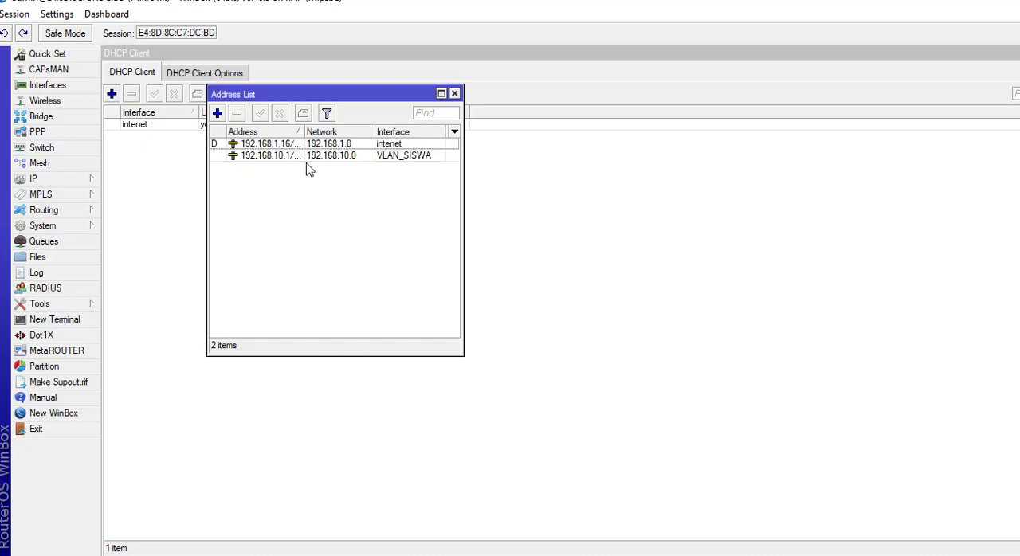
Add the IP address 192.168.20.1/24 on the VLAN_GURU interface, save it and close the address list.
click(217, 114)
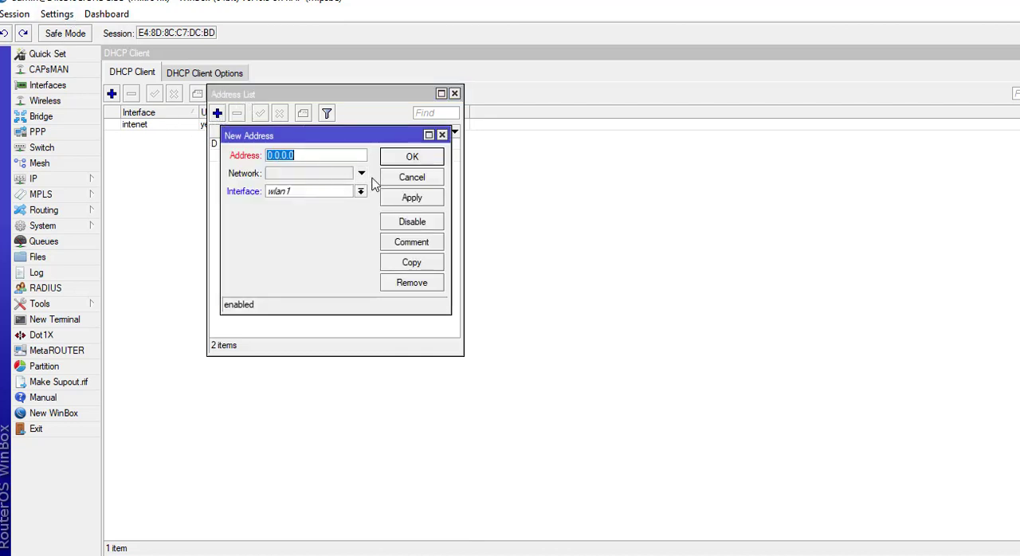
text(192.168.20.1/24)
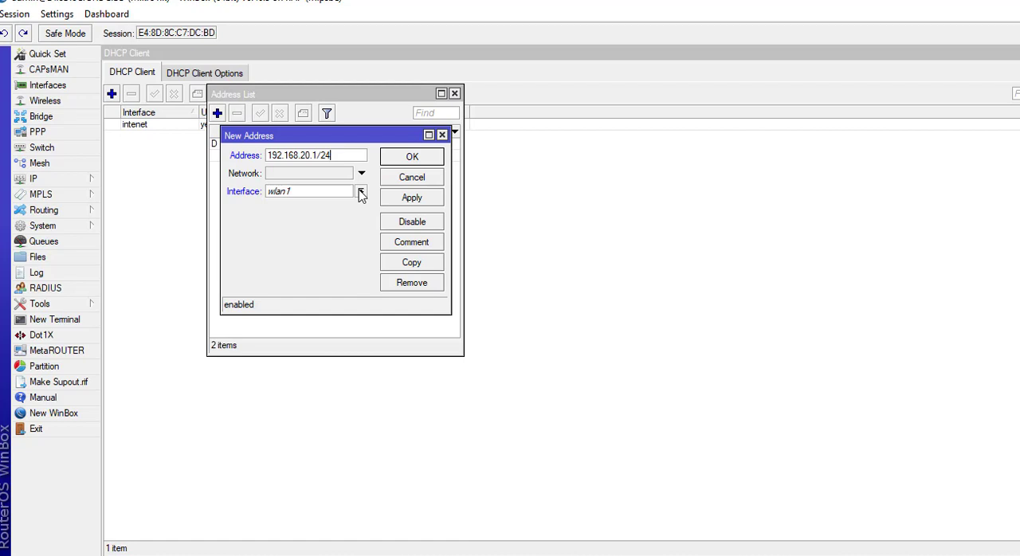
click(360, 192)
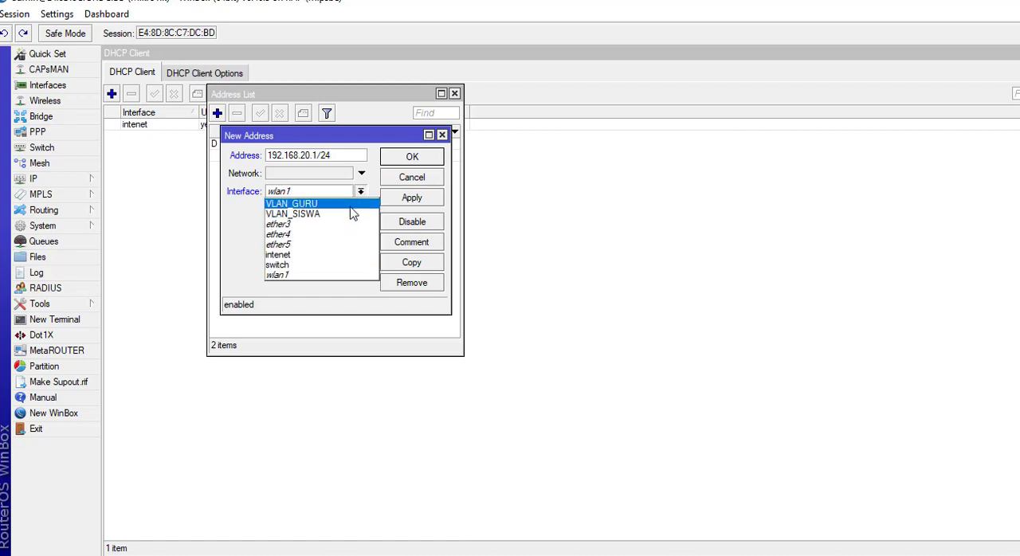
click(350, 206)
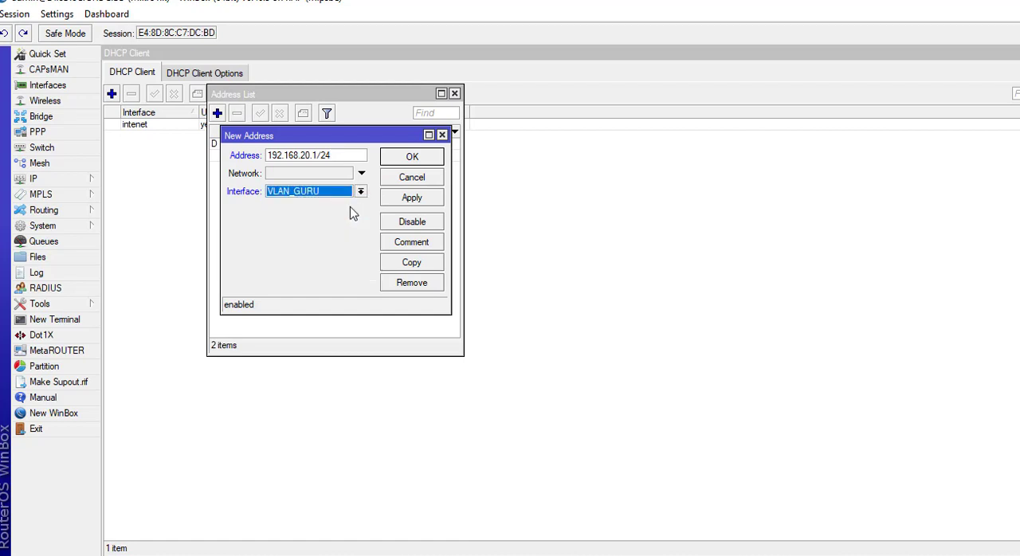
click(412, 198)
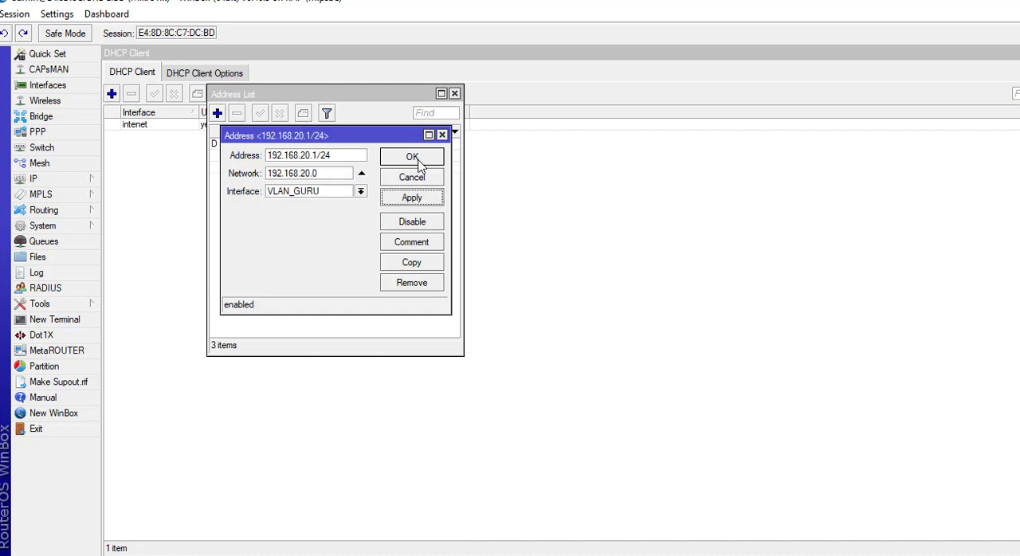
click(415, 157)
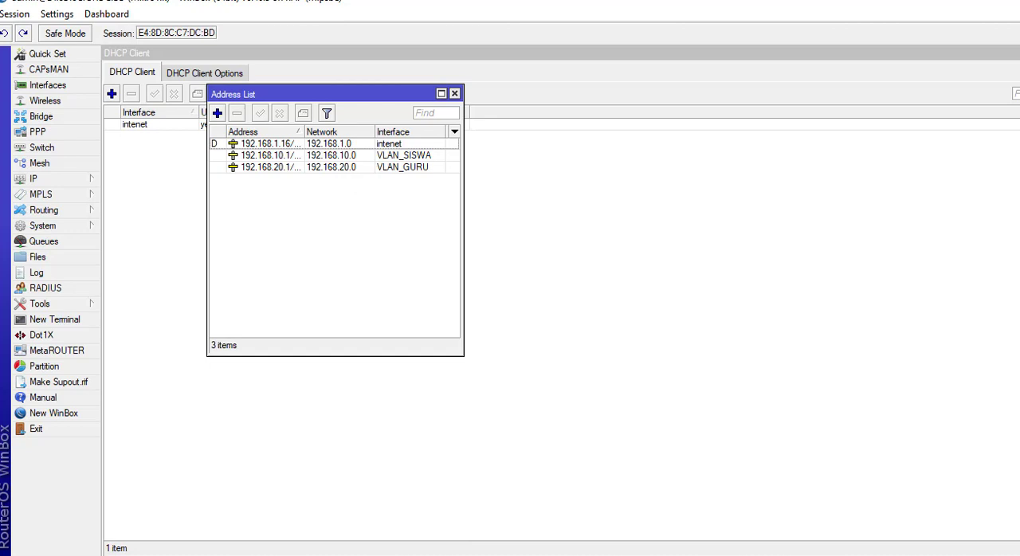
click(454, 94)
Start a DHCP server setup with VLAN_SISWA as the server interface.
click(49, 183)
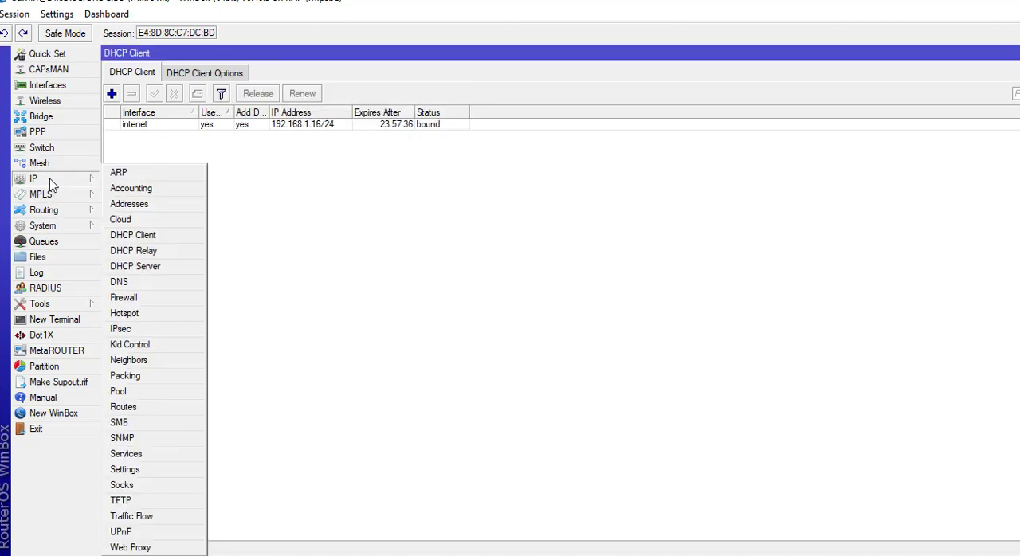
click(151, 273)
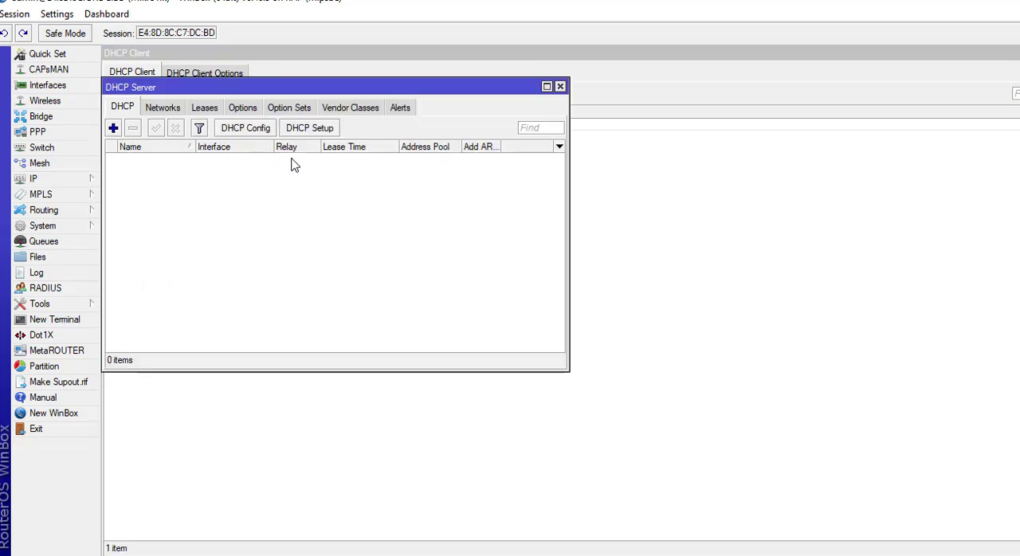
click(300, 132)
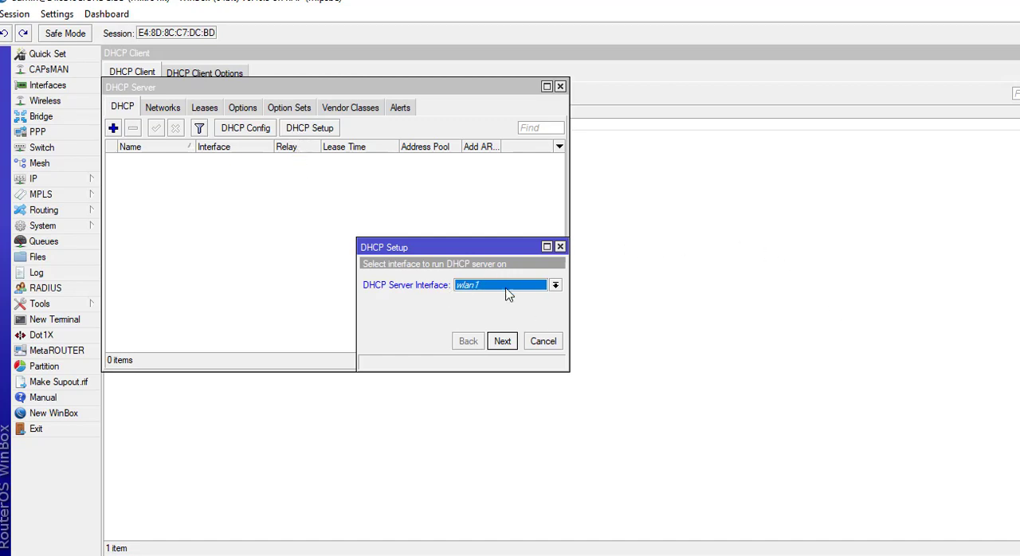
click(556, 287)
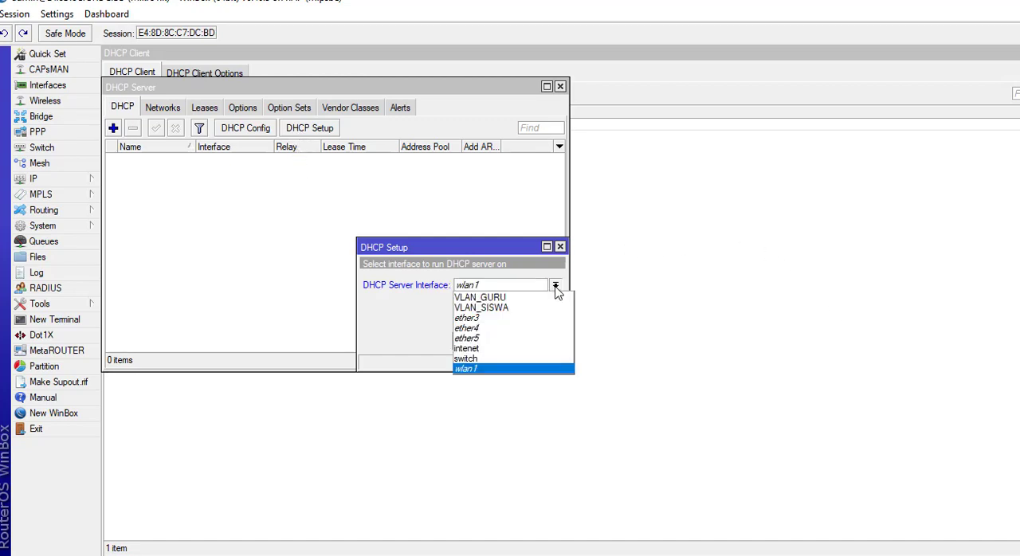
click(526, 316)
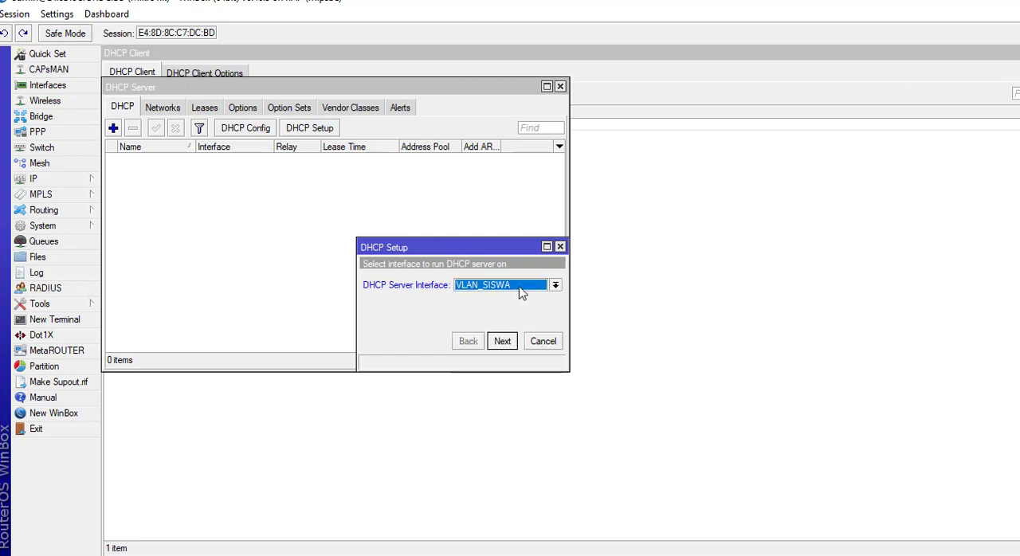
click(502, 341)
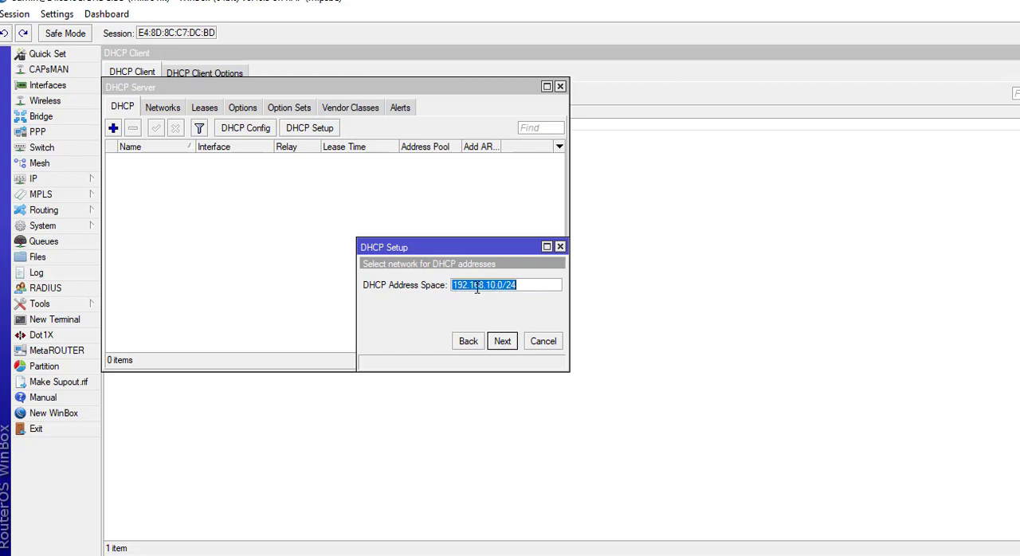
Accept network 192.168.10.0/24 and gateway 192.168.10.1, and end the address pool at 192.168.10.50.
click(511, 345)
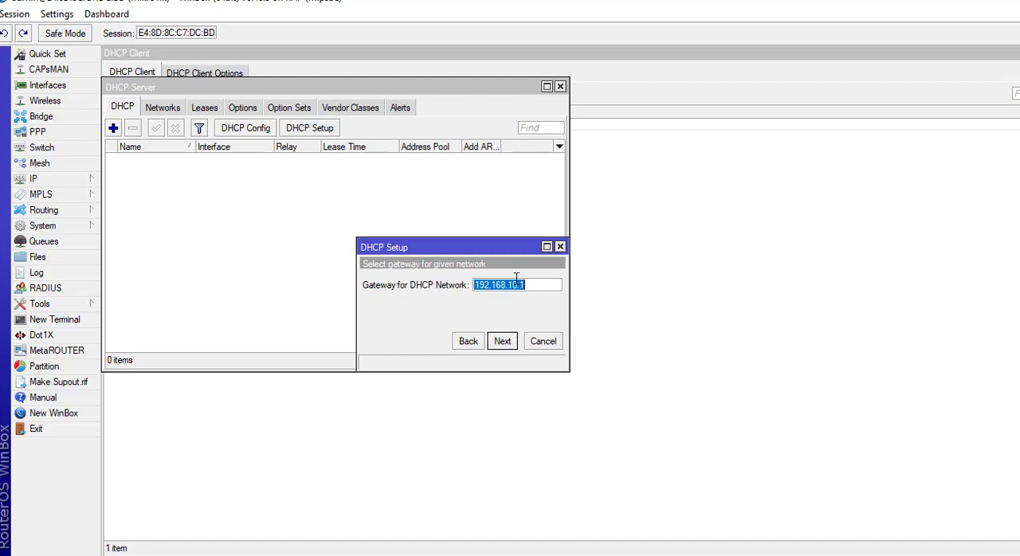
click(505, 343)
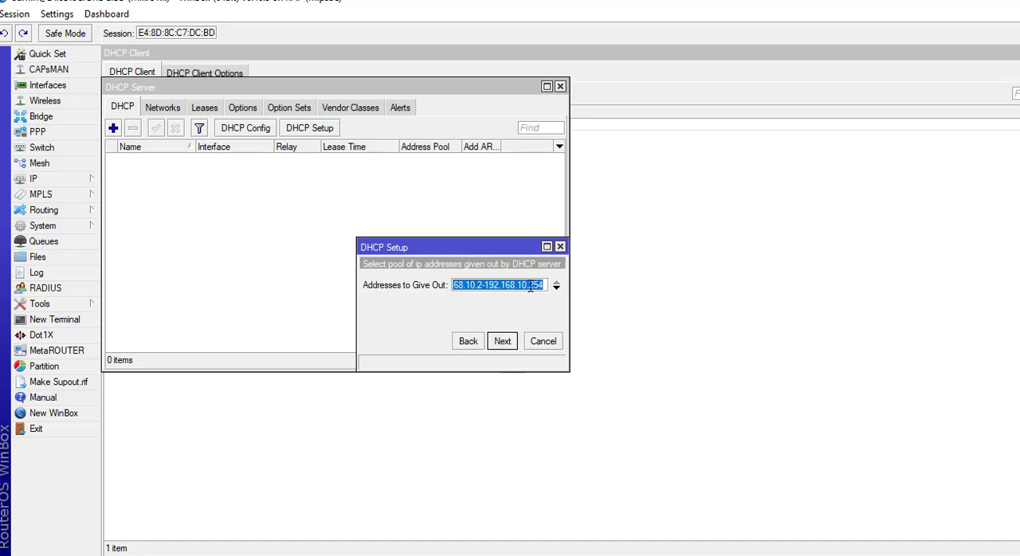
drag(527, 285, 547, 294)
text(50)
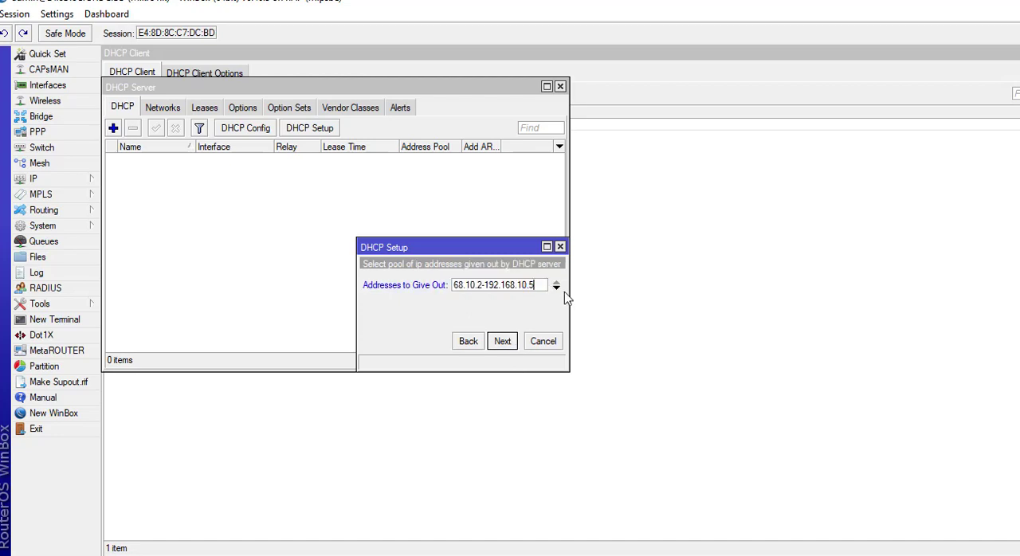
click(509, 345)
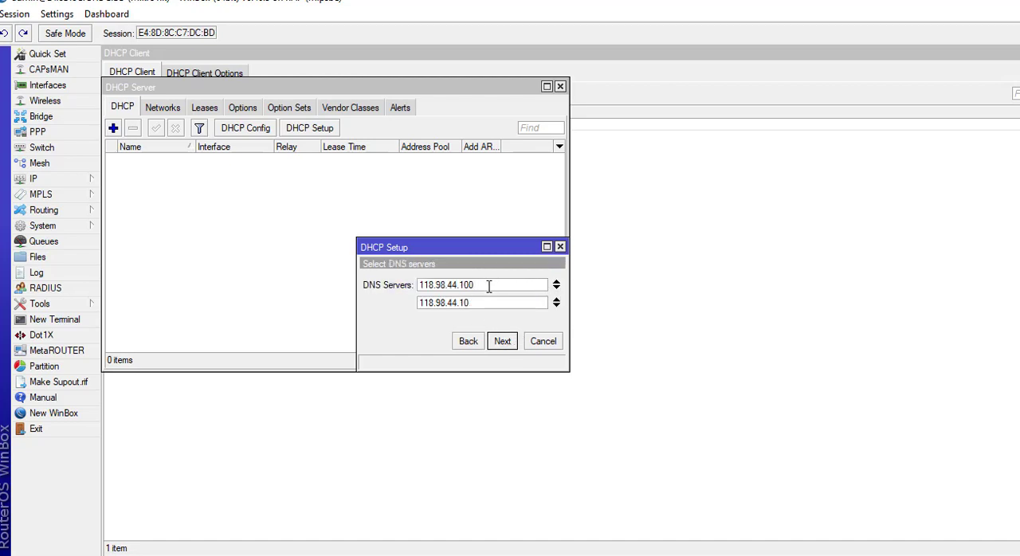
Set the DNS servers for the VLAN_SISWA DHCP setup to 8.8.8.8 and 8.8.4.4.
double_click(455, 285)
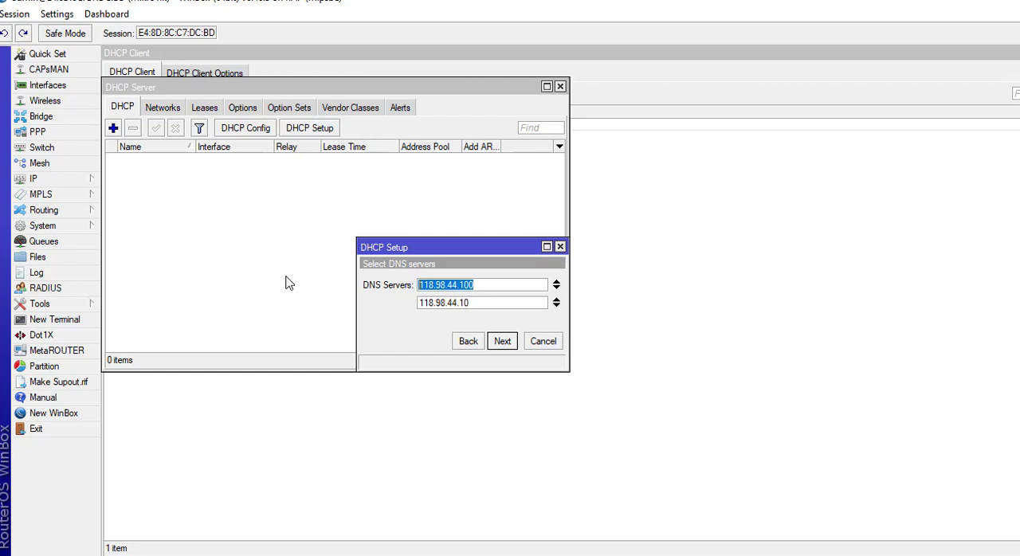
text(8)
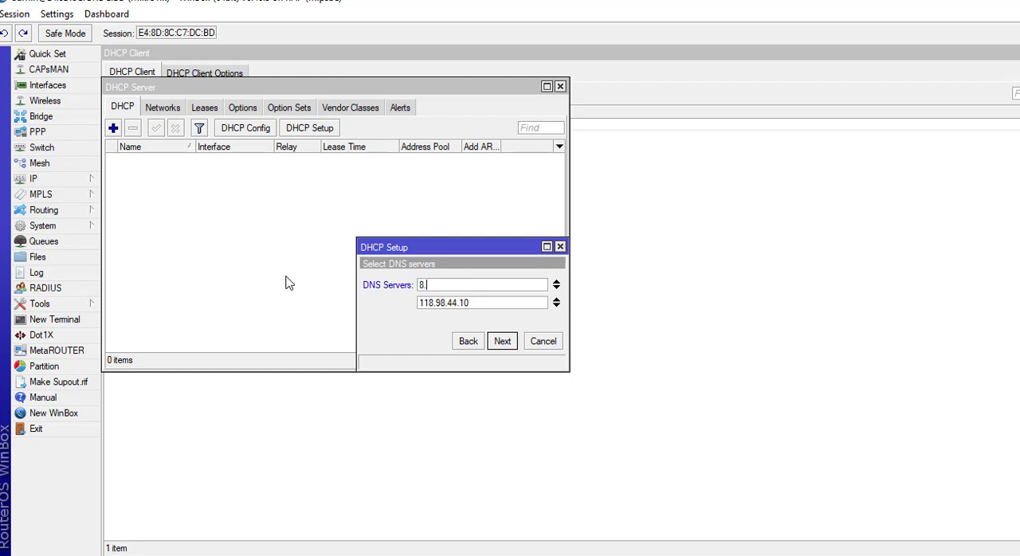
text(.8.8)
drag(475, 304, 249, 304)
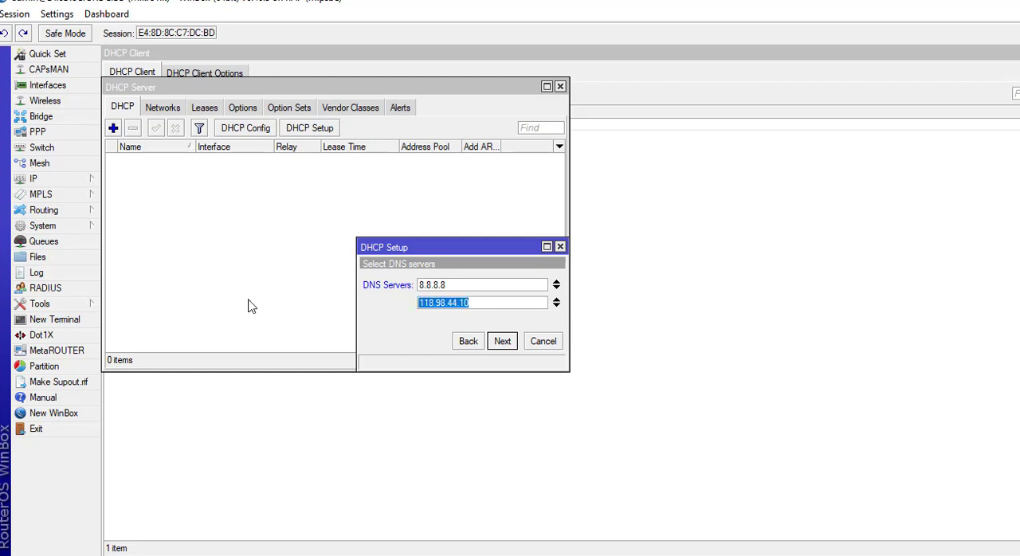
text(8.8.)
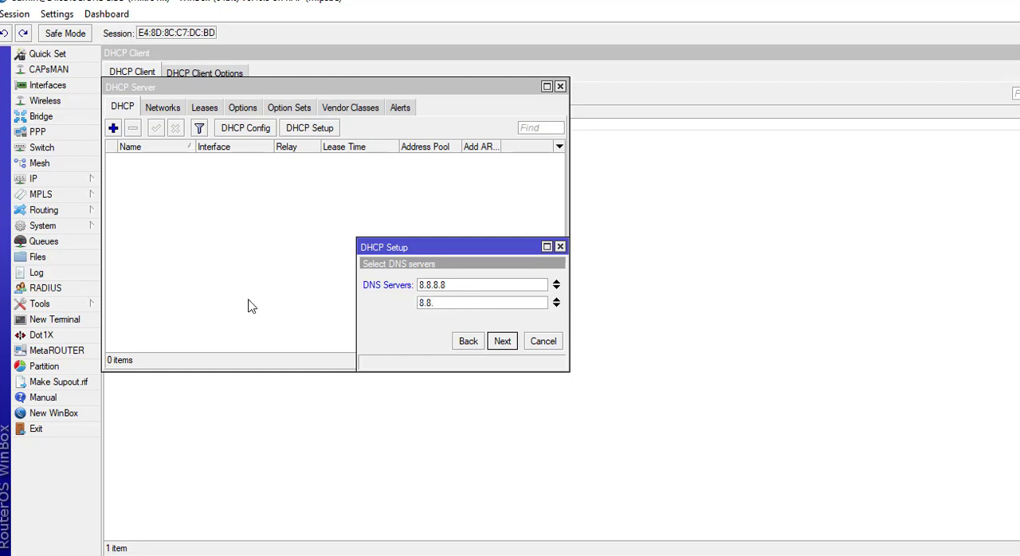
text(4.4)
click(504, 342)
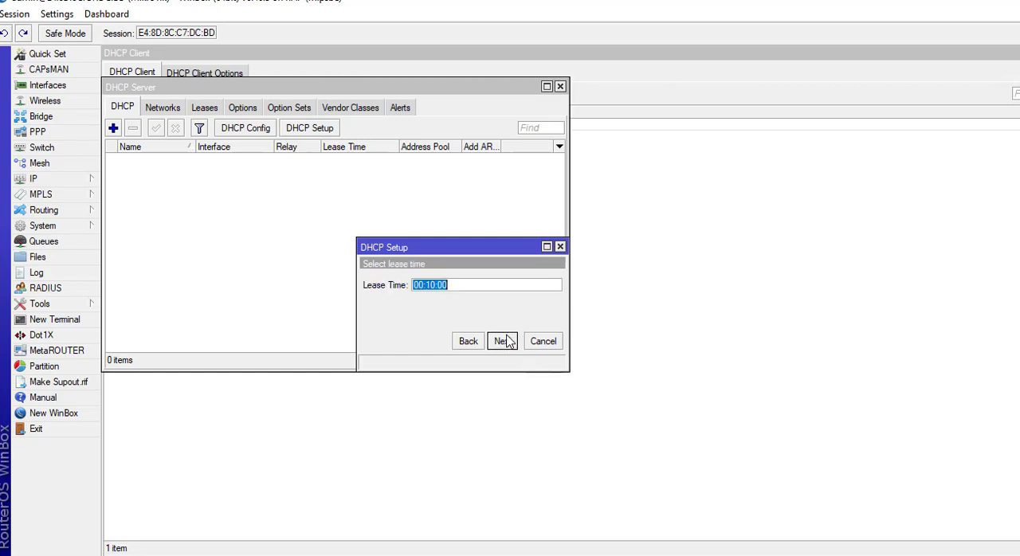
Set the lease time to 00:30:00 and complete the VLAN_SISWA DHCP server setup.
click(433, 284)
key(BackSpace)
text(3)
click(502, 341)
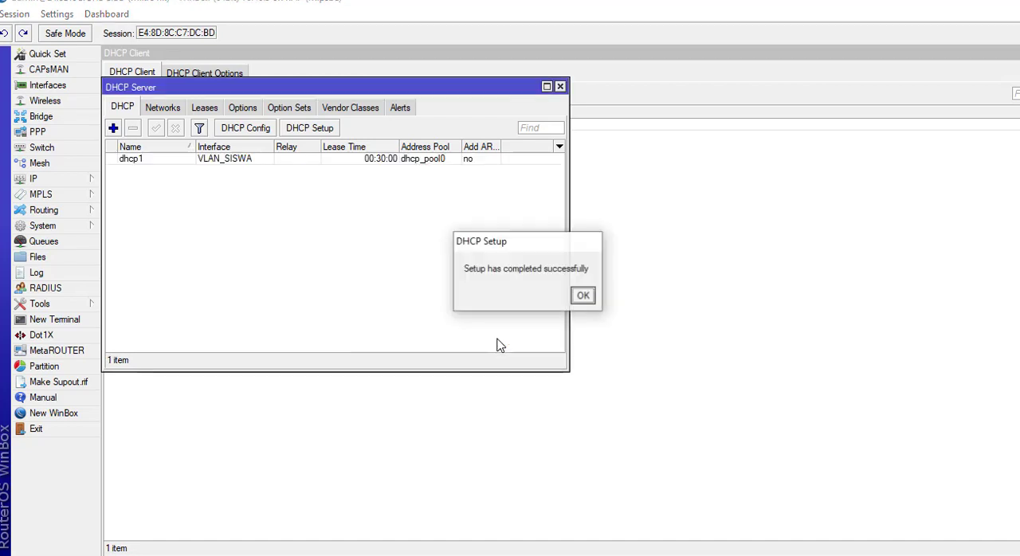
click(585, 297)
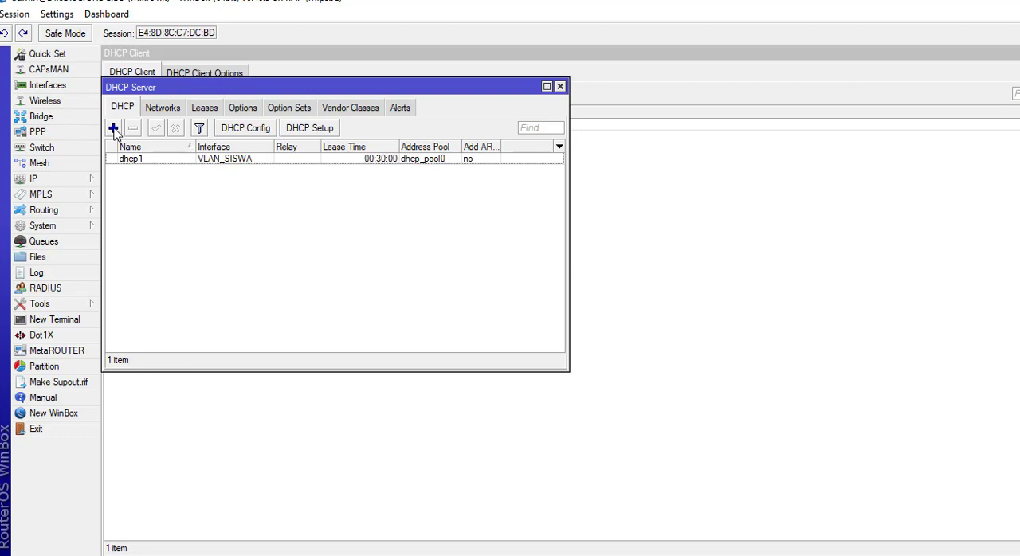
Start another DHCP server setup with VLAN_GURU as the server interface.
click(311, 130)
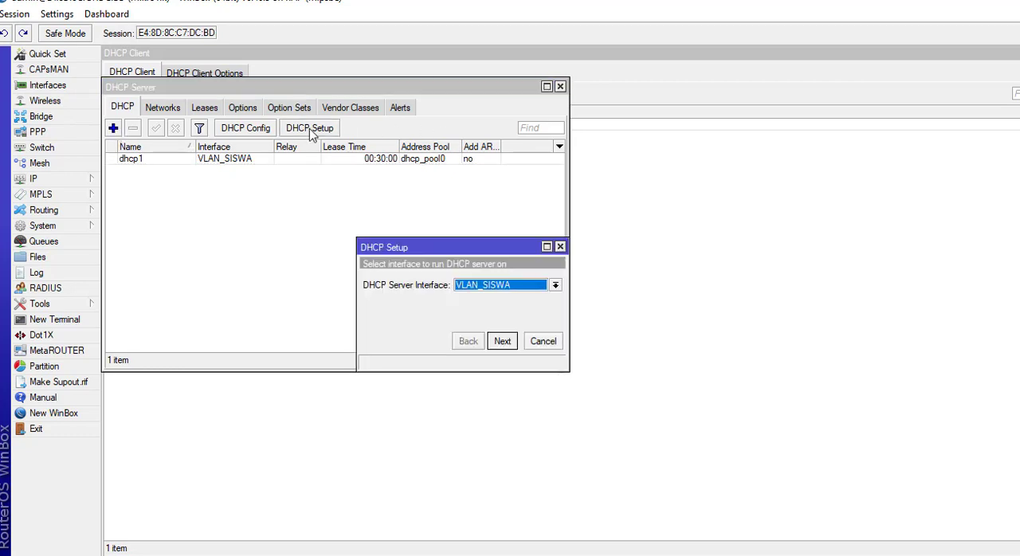
click(555, 285)
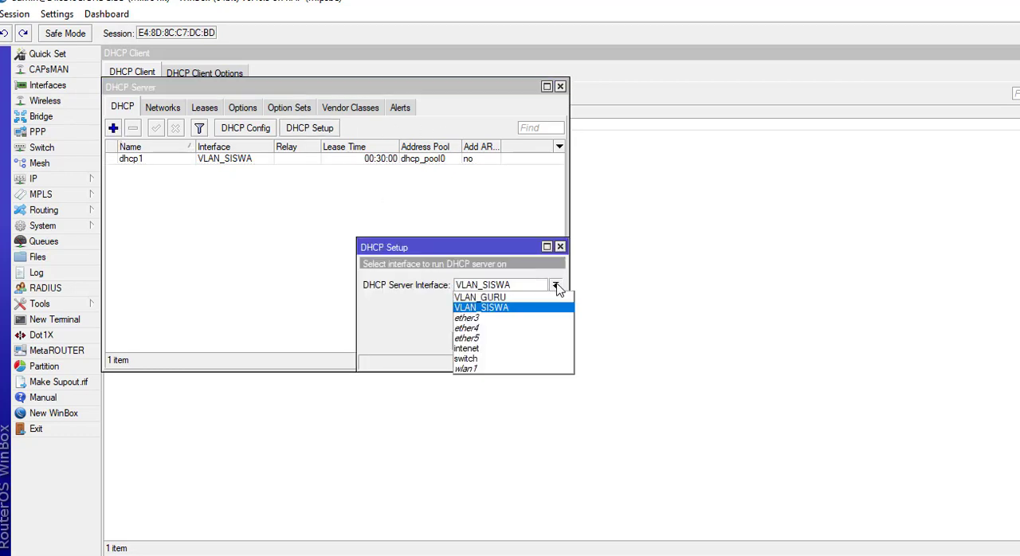
click(507, 297)
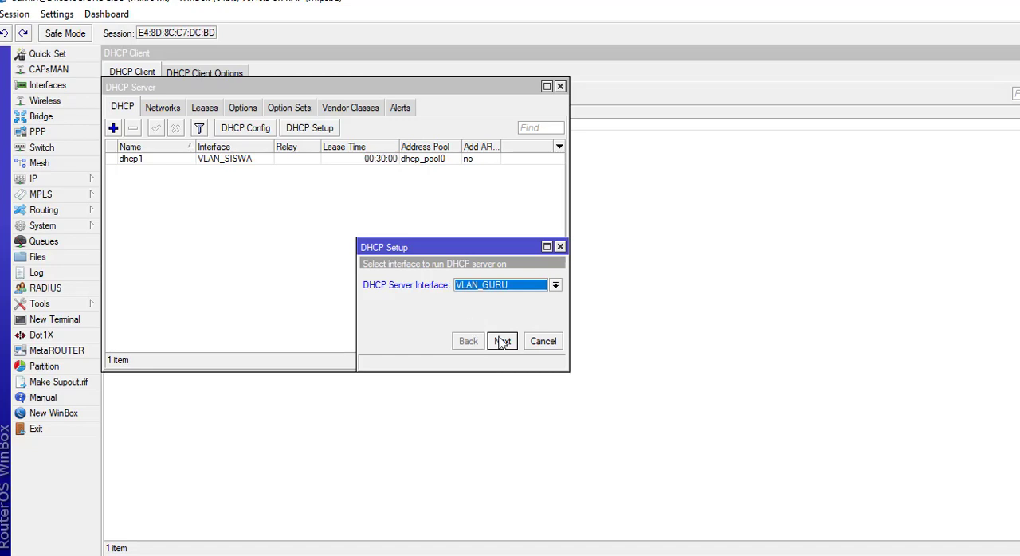
click(502, 341)
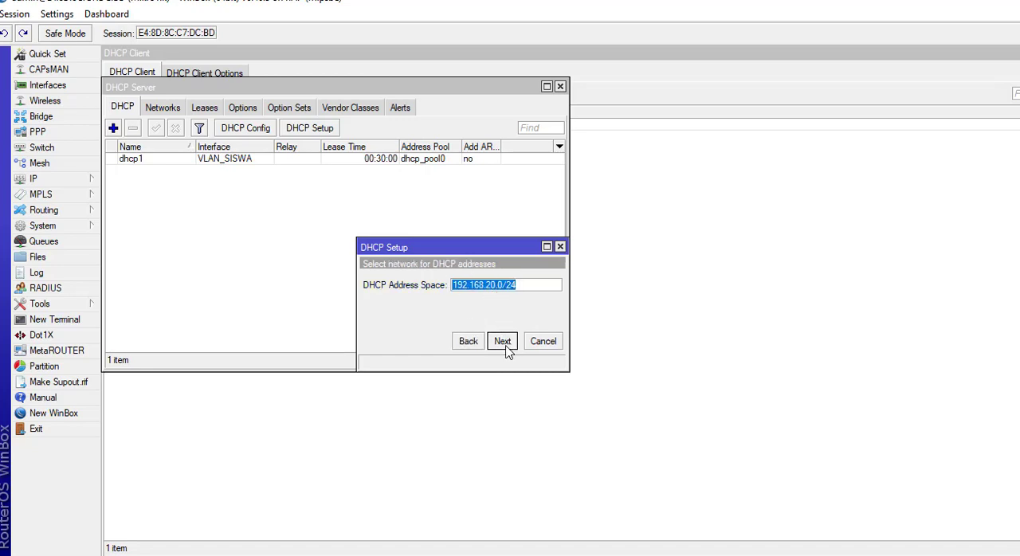
Accept network 192.168.20.0/24 and gateway 192.168.20.1, and end the address pool at 192.168.20.50.
click(505, 348)
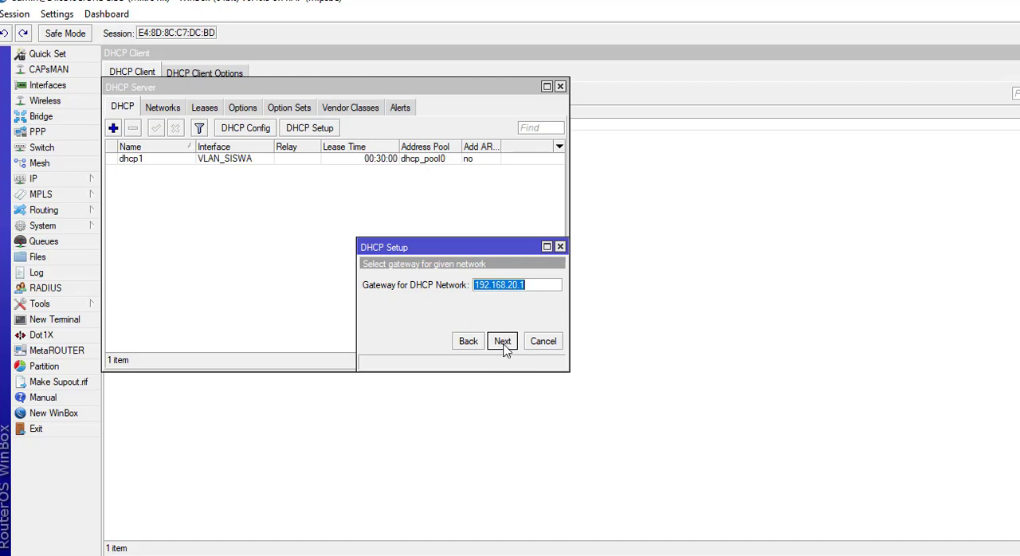
click(502, 341)
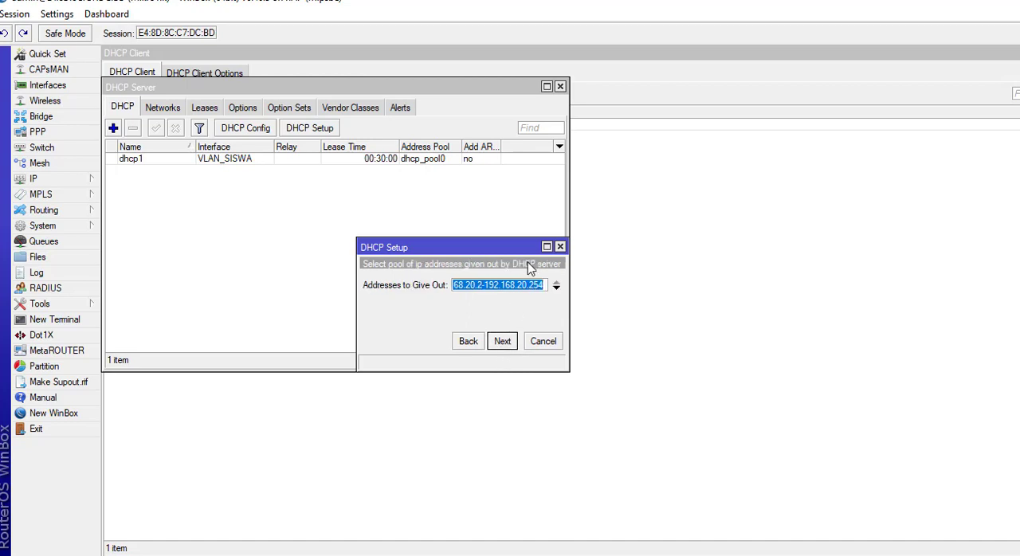
drag(527, 285, 546, 285)
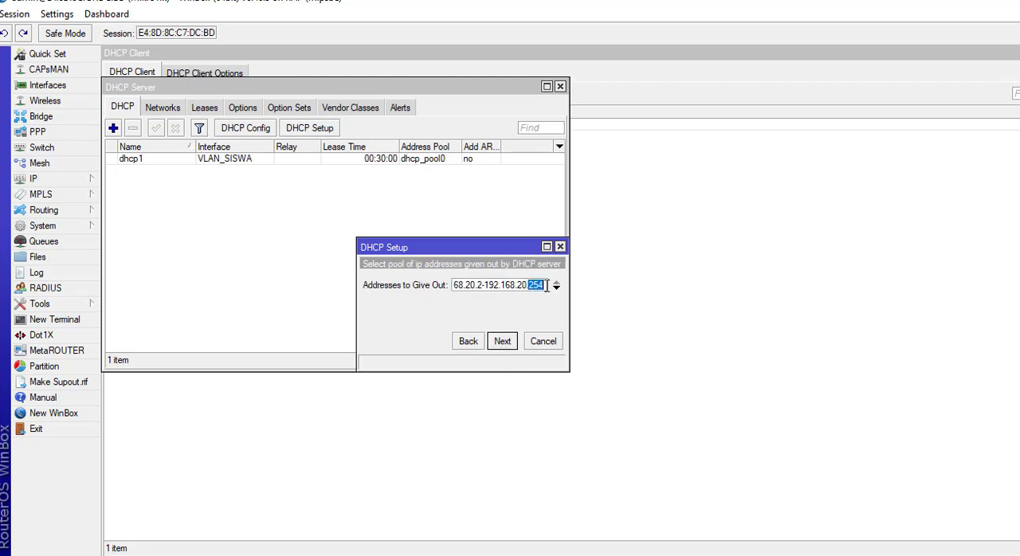
text(50)
click(507, 346)
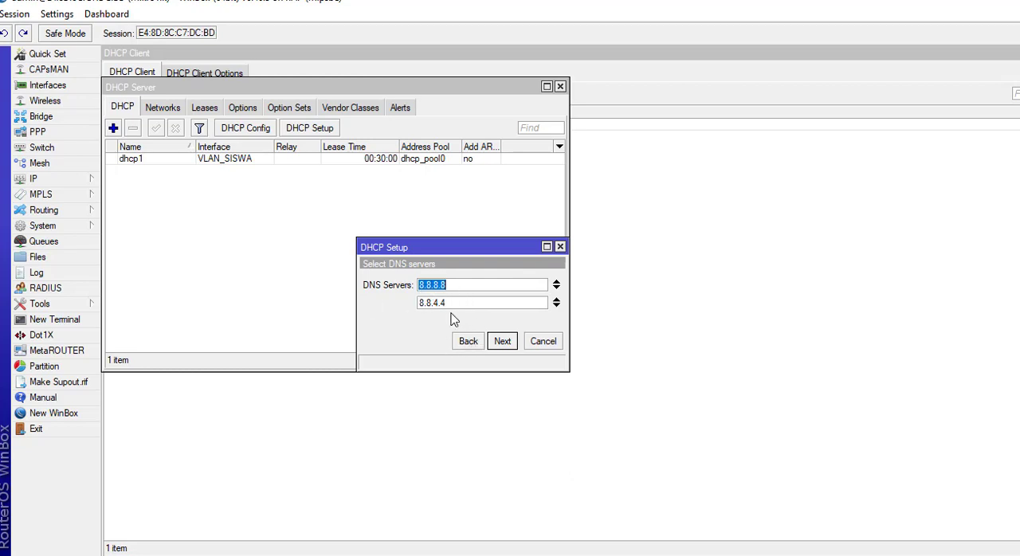
Accept DNS servers 8.8.8.8 and 8.8.4.4 and lease time 00:30:00, and complete the VLAN_GURU DHCP server setup.
click(504, 342)
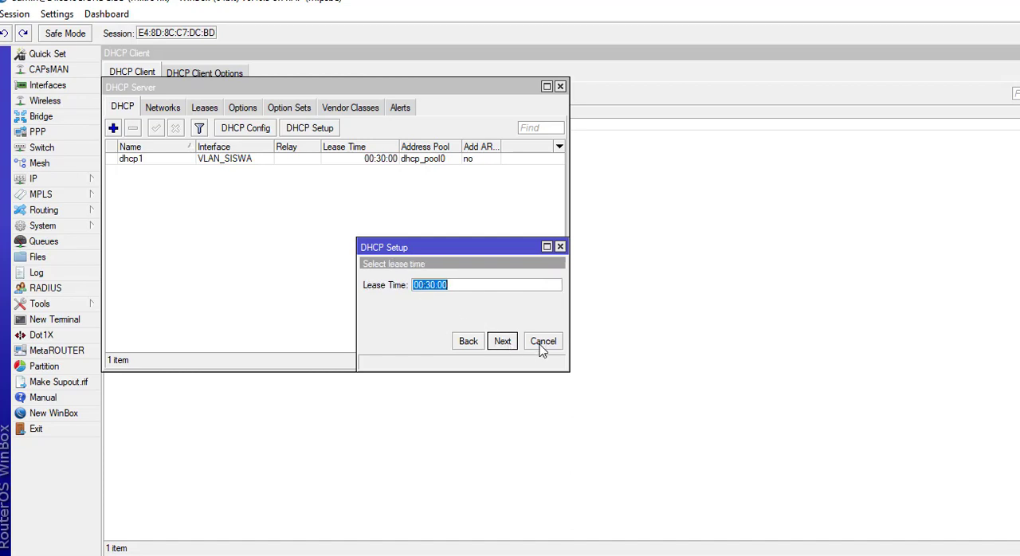
click(503, 341)
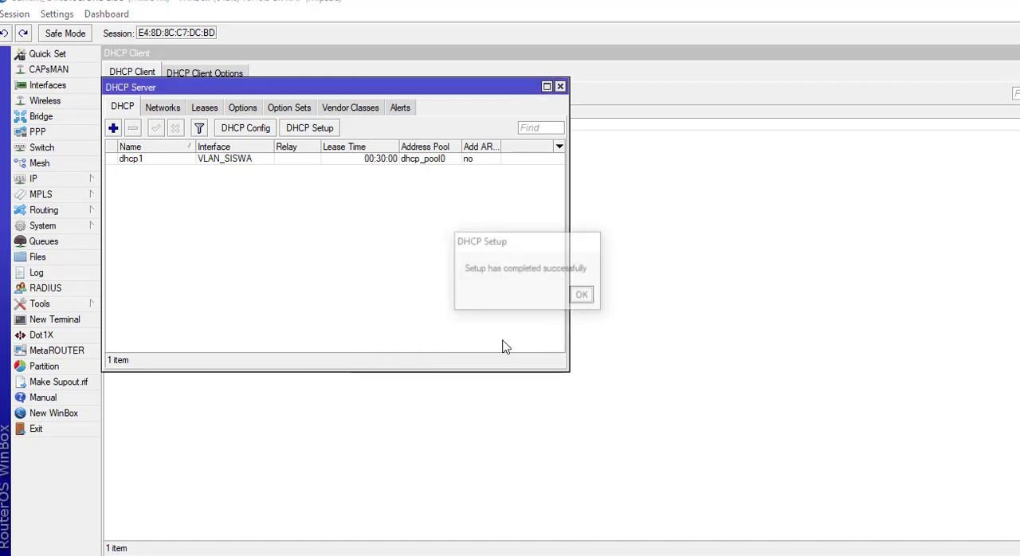
click(583, 296)
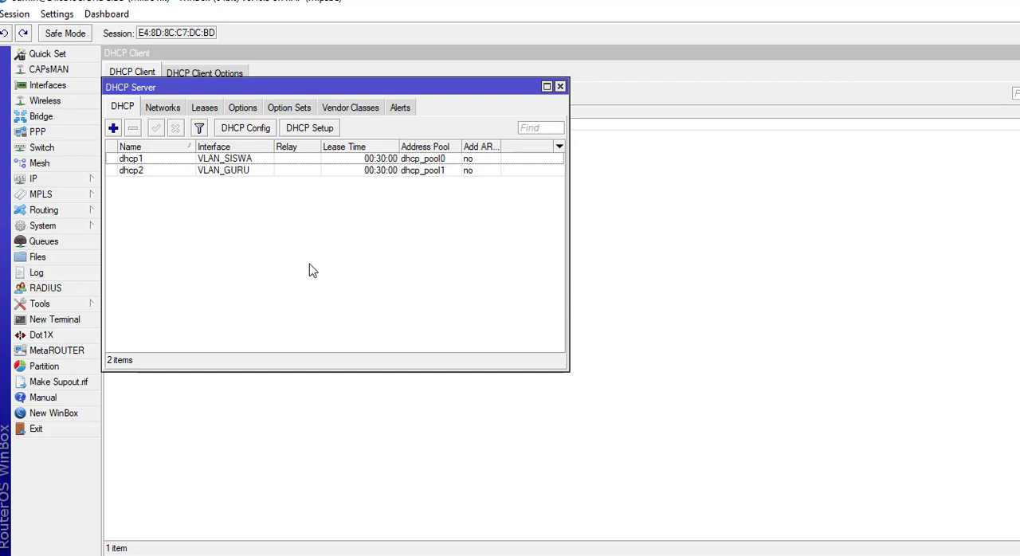
Enter 8.8.8.8 and 8.8.4.4 as the router's DNS servers.
click(37, 179)
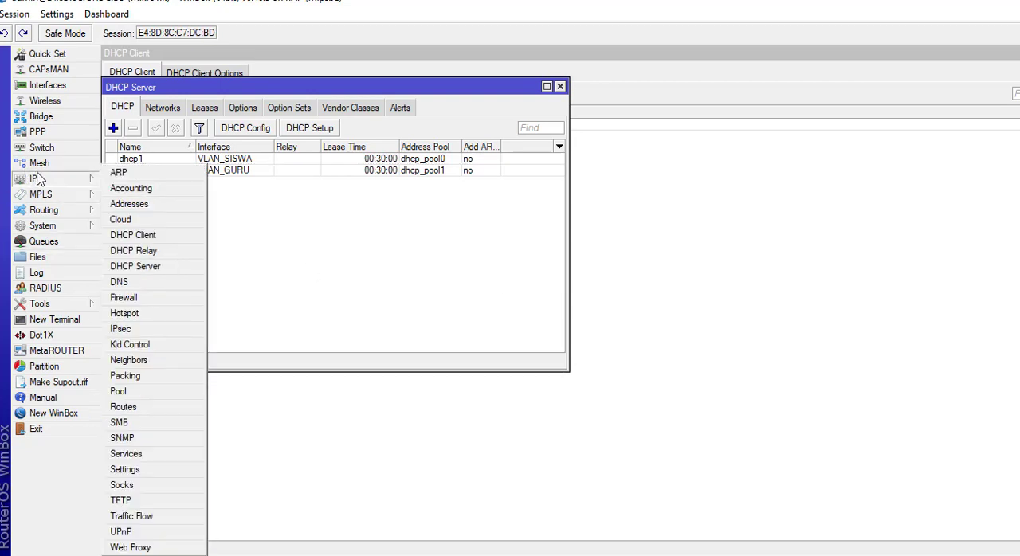
click(151, 284)
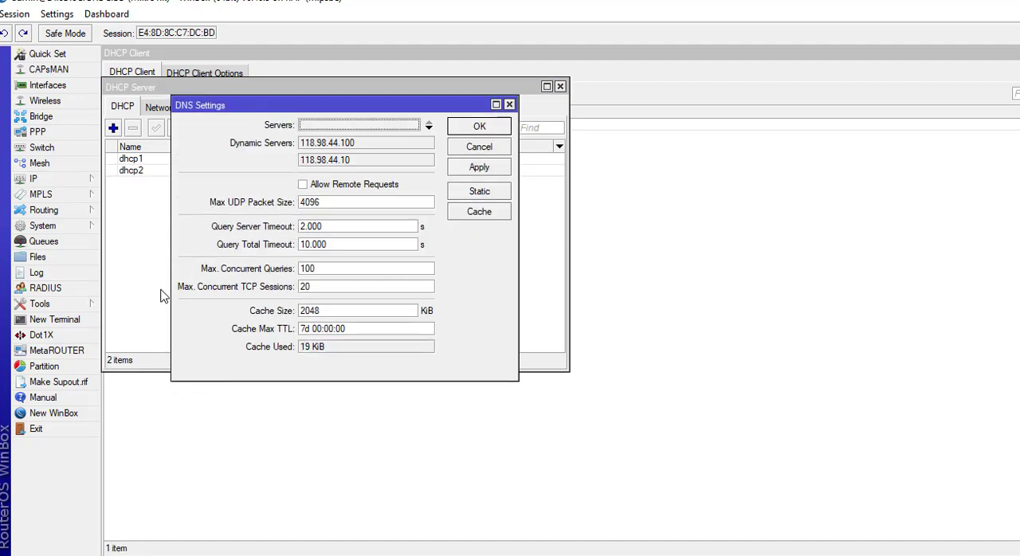
click(363, 125)
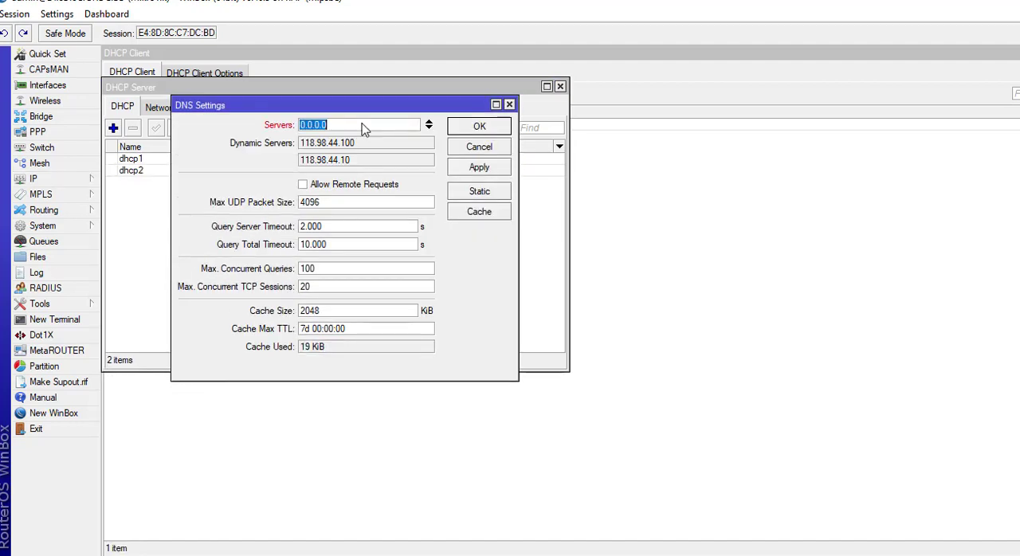
text(8.8.8.8)
click(429, 128)
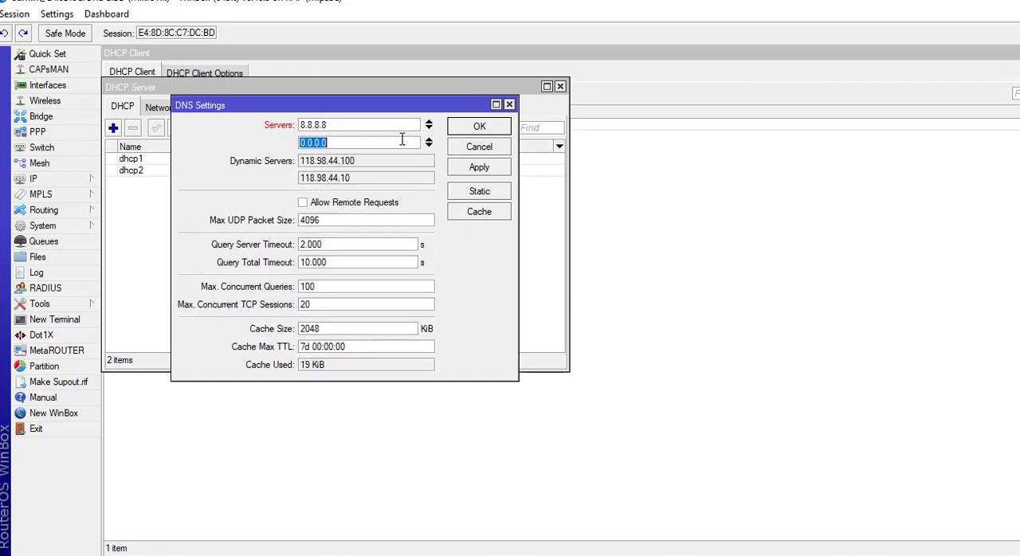
text(8.8.4.4)
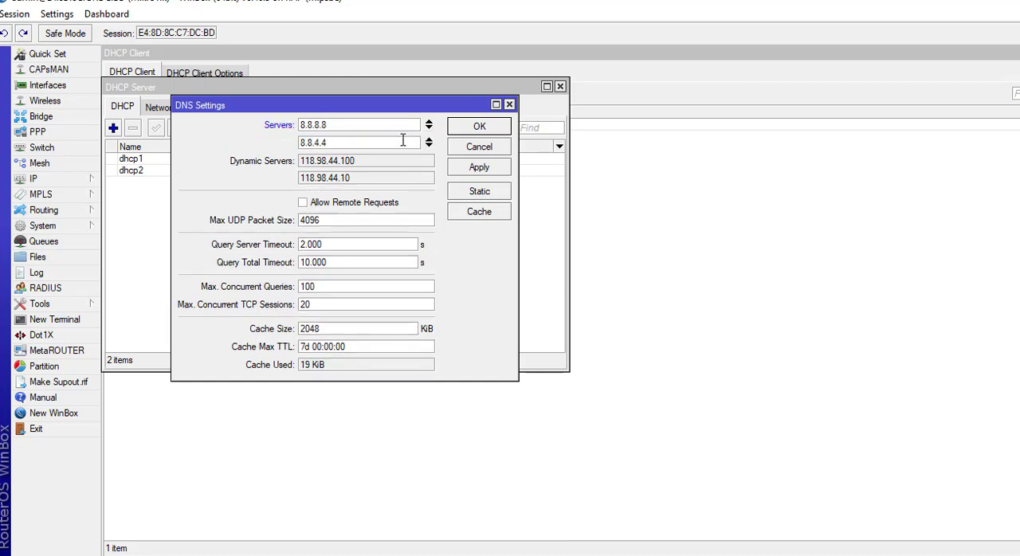
Allow remote requests in the DNS settings and save them.
click(304, 204)
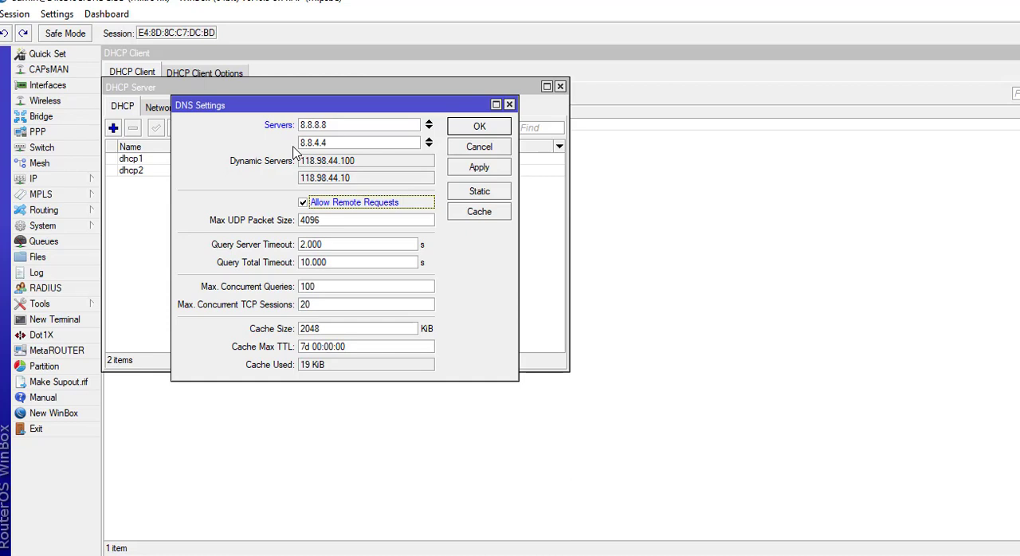
click(479, 168)
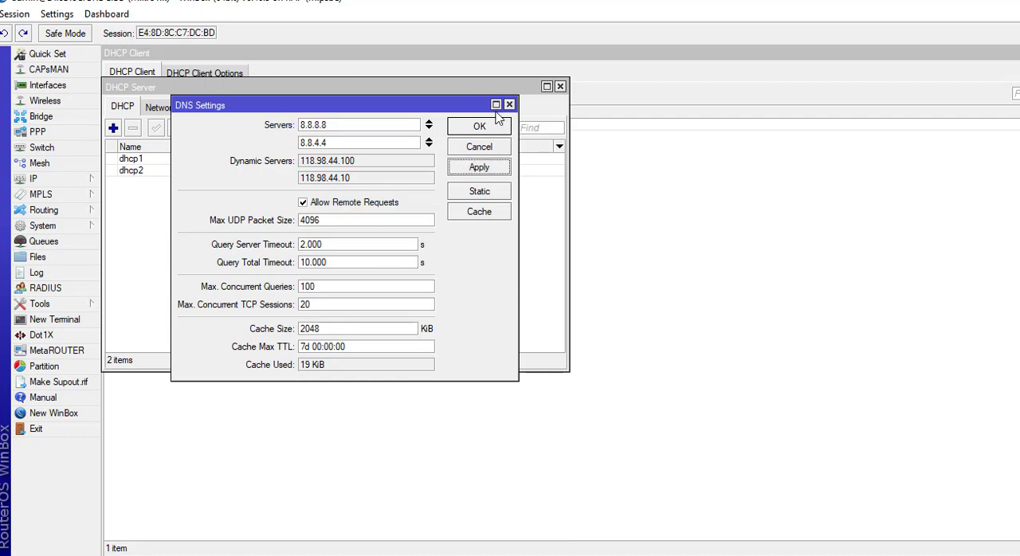
click(480, 127)
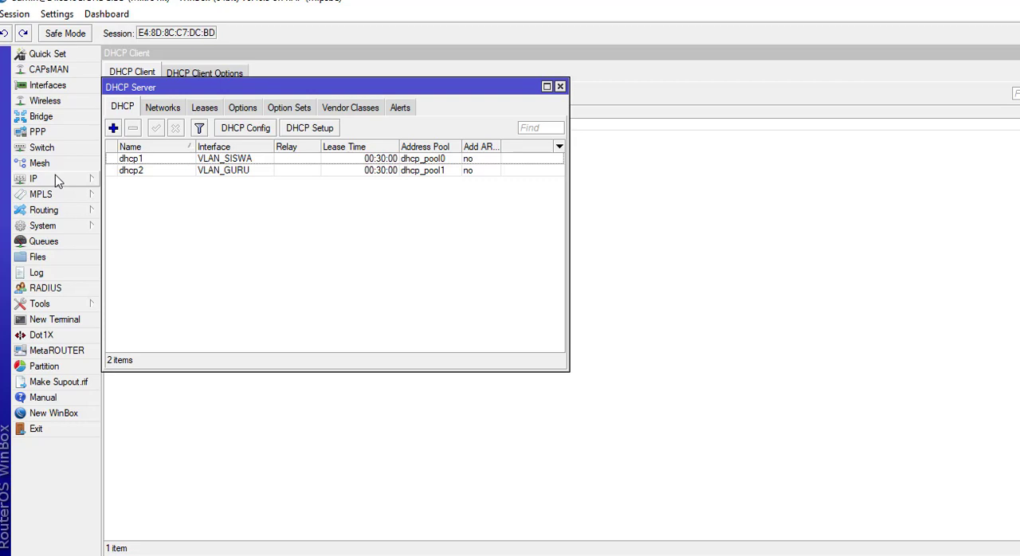
Test the router's internet connection by pinging google.com from a terminal, then stop the ping and close the terminal.
click(54, 320)
text(ping g)
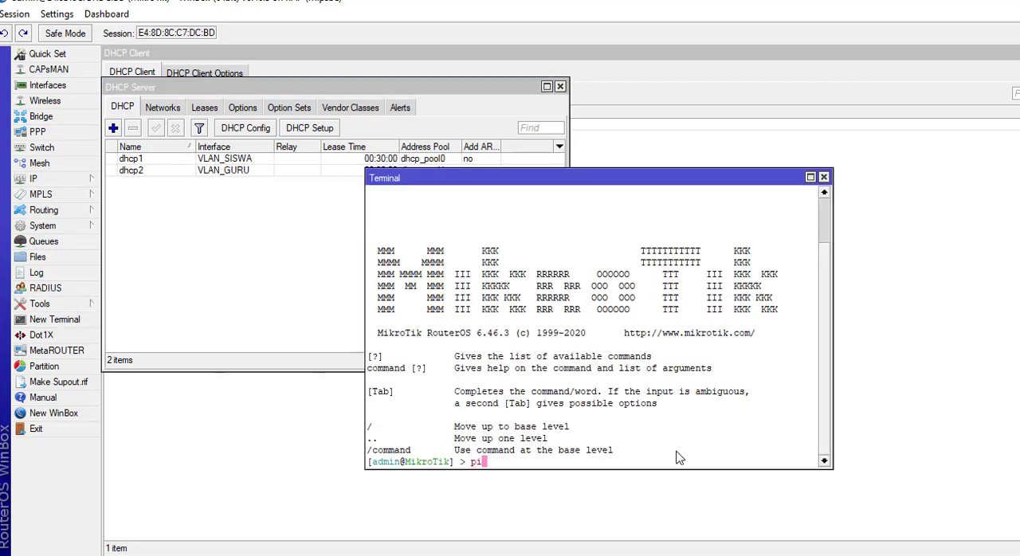
text(oogle.com)
key(Return)
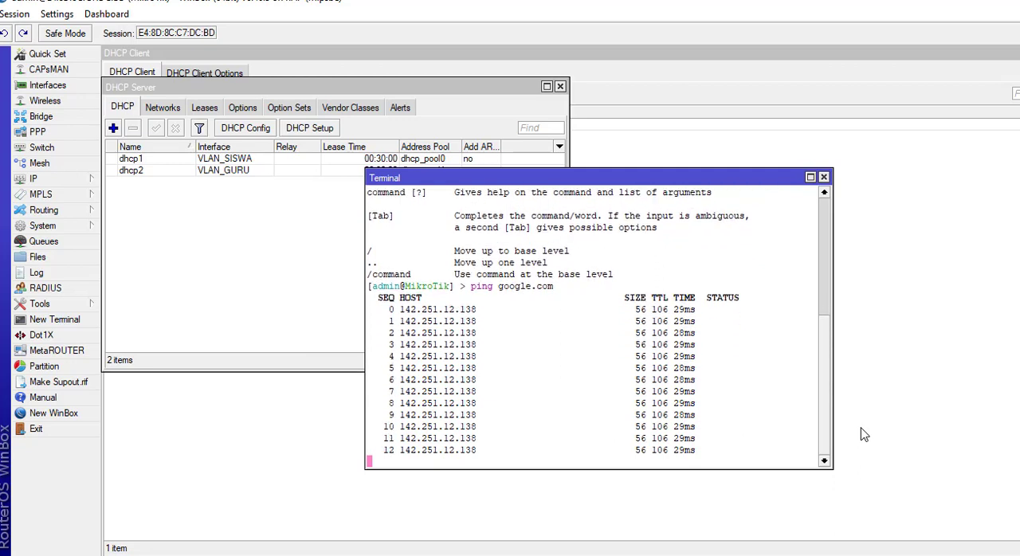
key(ctrl+c)
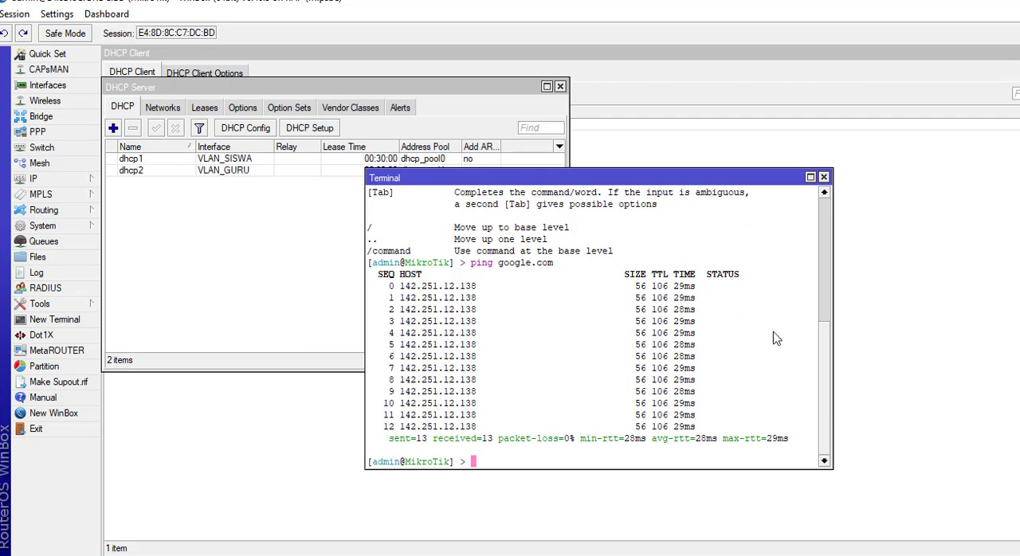
click(824, 178)
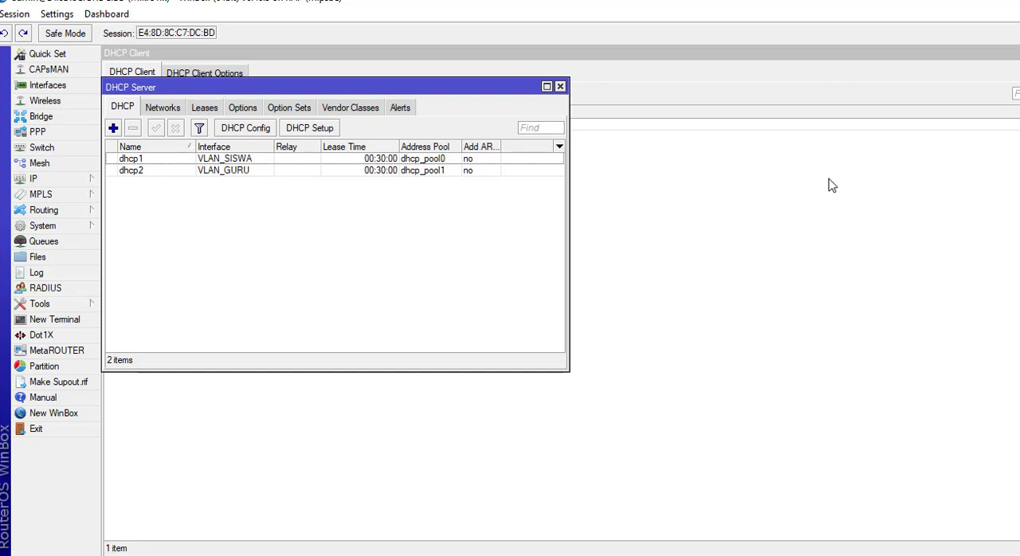
Start a new firewall NAT rule on the srcnat chain and open its outgoing interface choices.
click(67, 187)
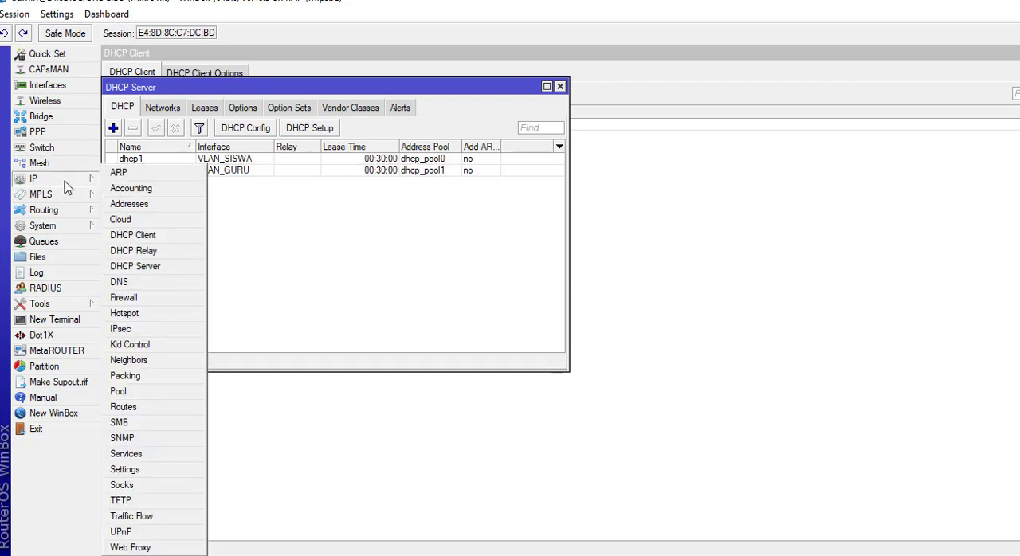
click(149, 300)
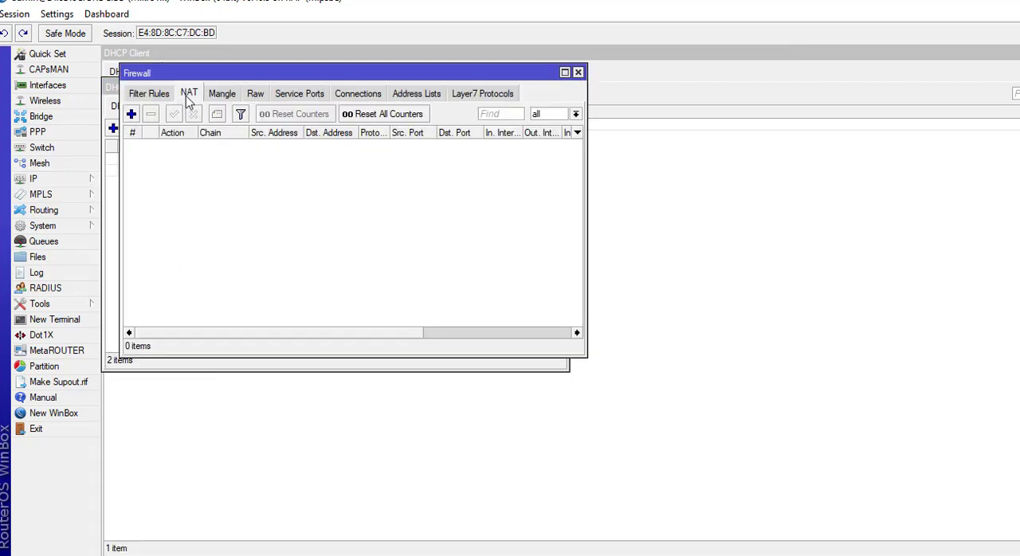
click(131, 114)
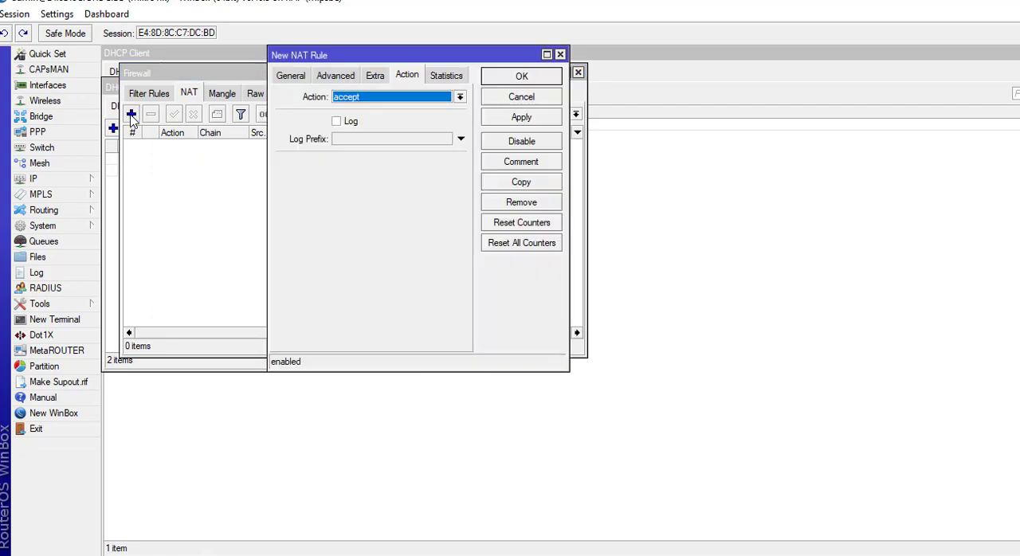
click(292, 78)
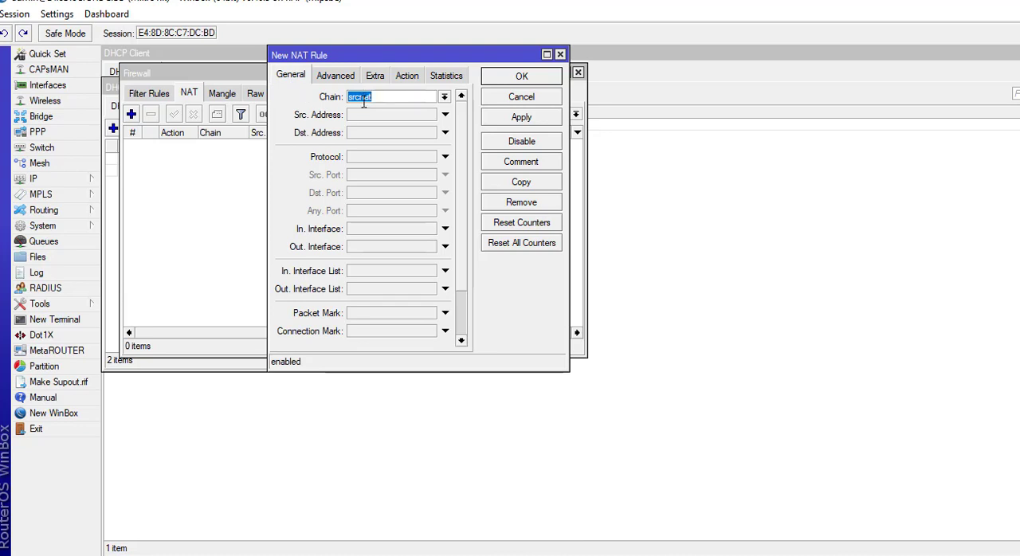
click(381, 247)
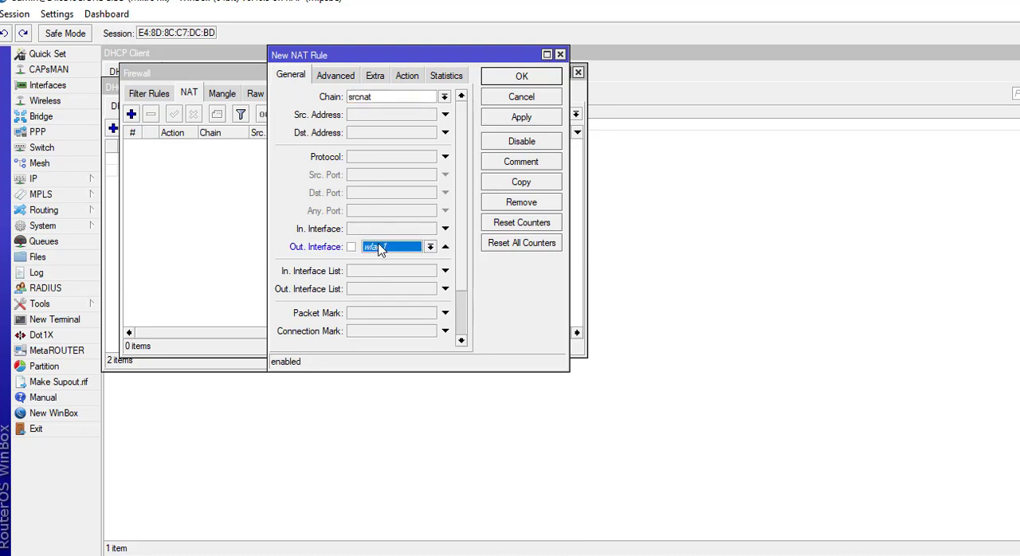
click(430, 248)
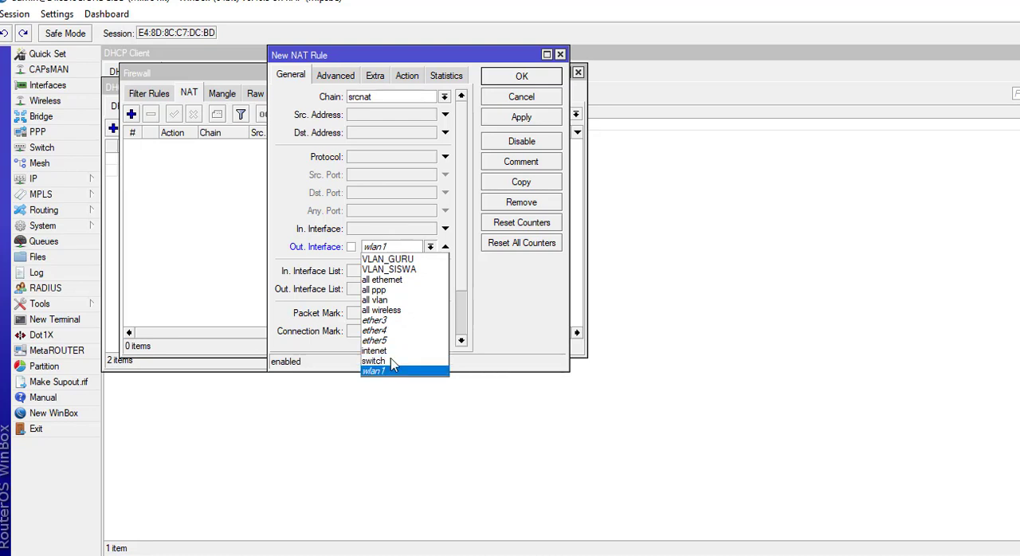
Set the new NAT rule's action to masquerade and save the rule.
click(408, 75)
click(396, 97)
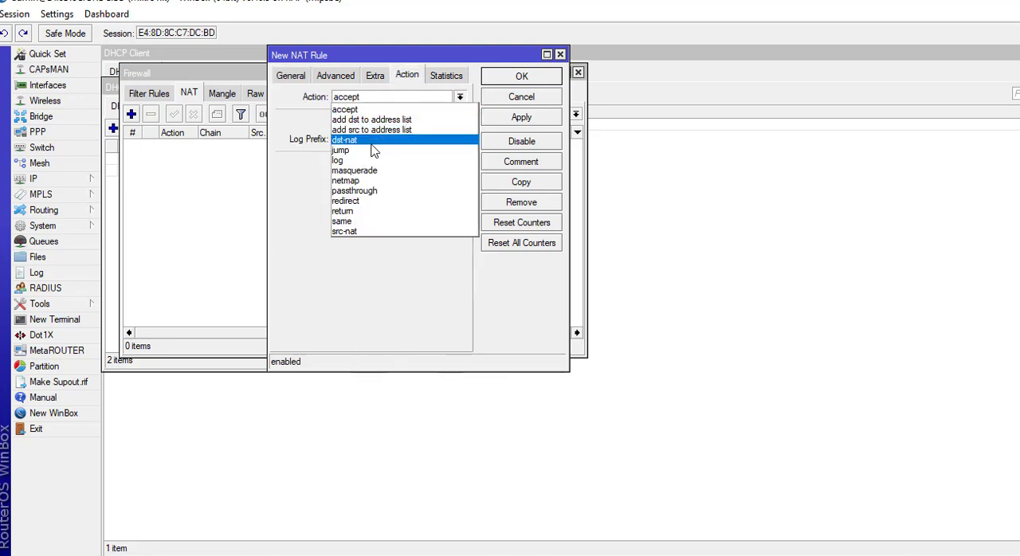
click(351, 171)
click(510, 119)
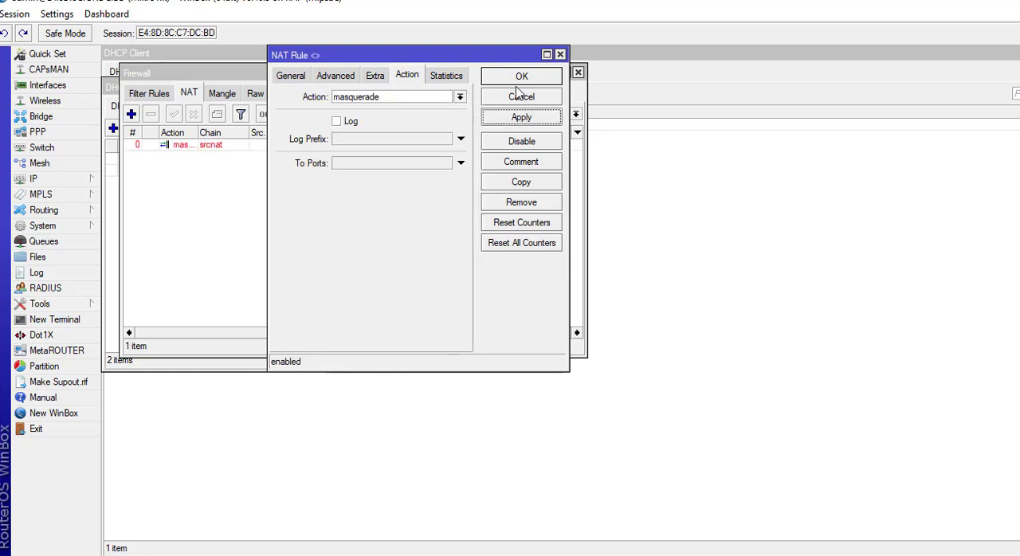
click(522, 77)
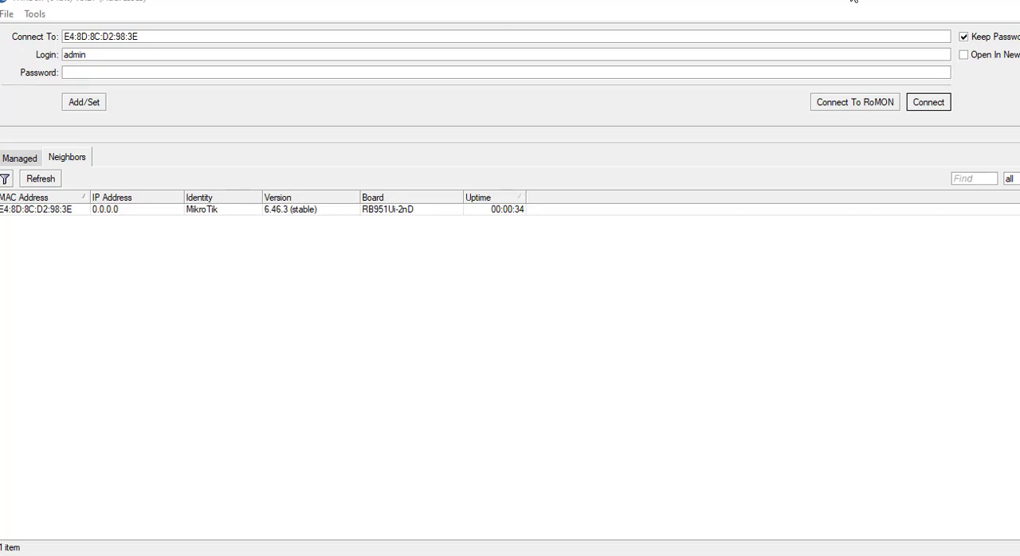
Connect to the neighboring RB951Ui-2nD router as admin and create a bridge named bridge1 with default settings.
click(20, 210)
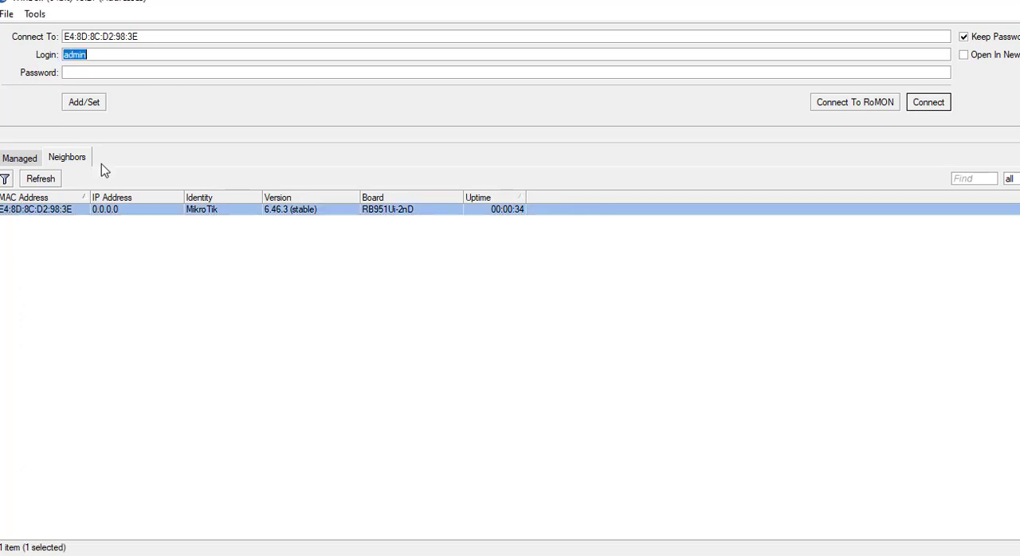
click(936, 104)
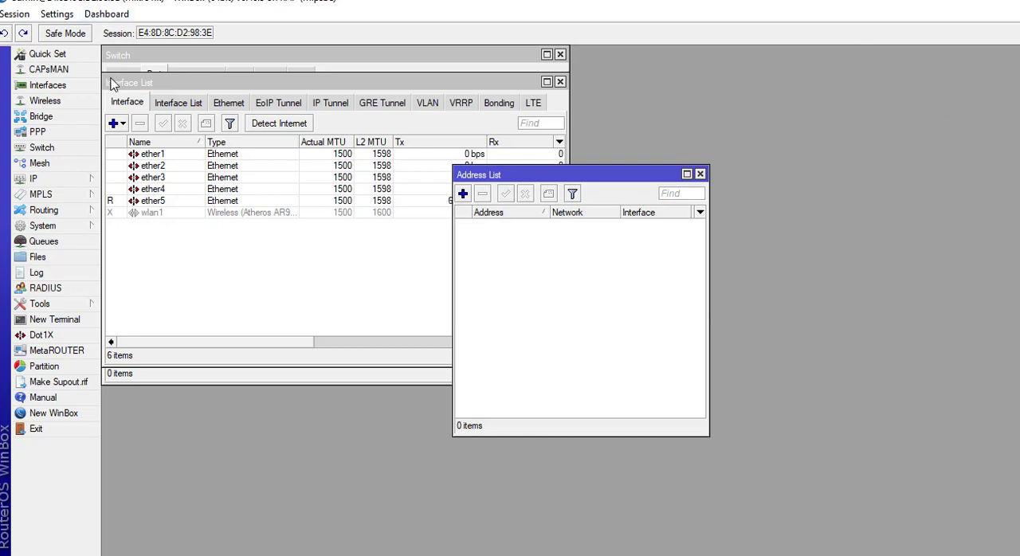
click(55, 120)
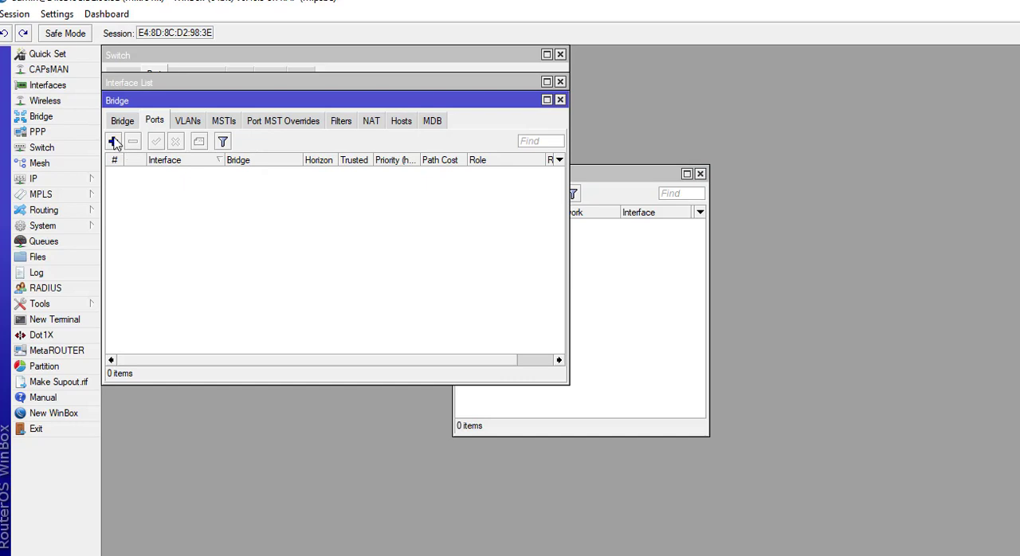
click(121, 121)
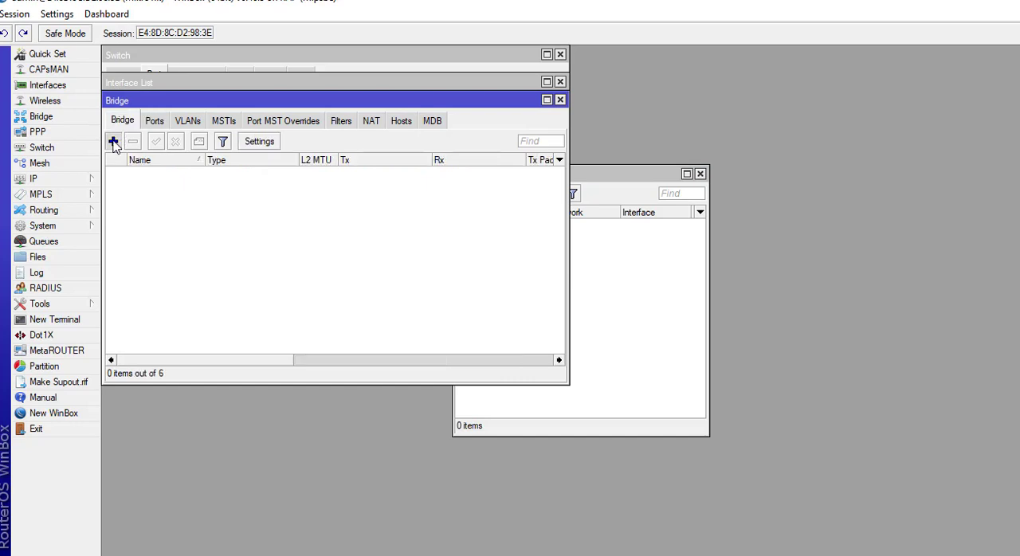
click(114, 142)
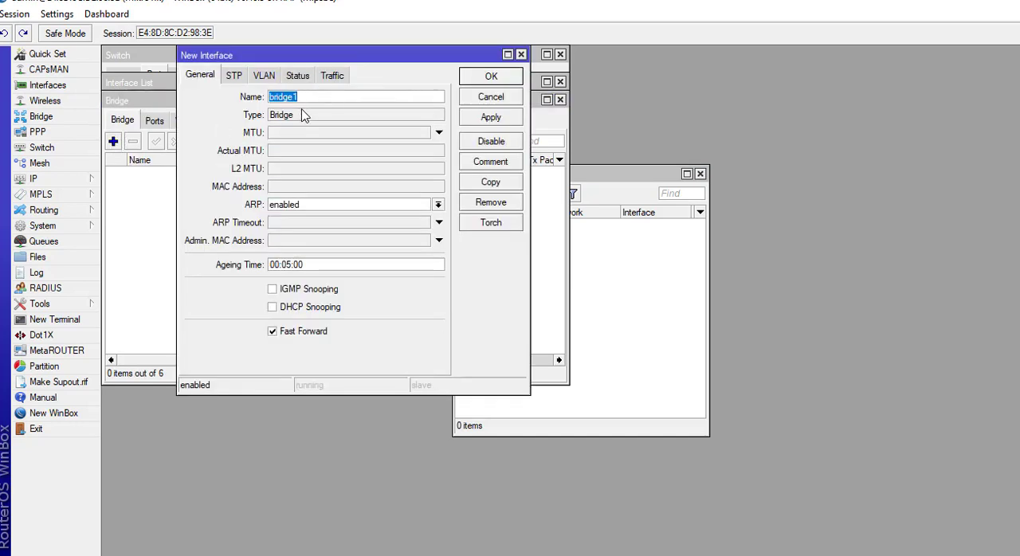
click(494, 120)
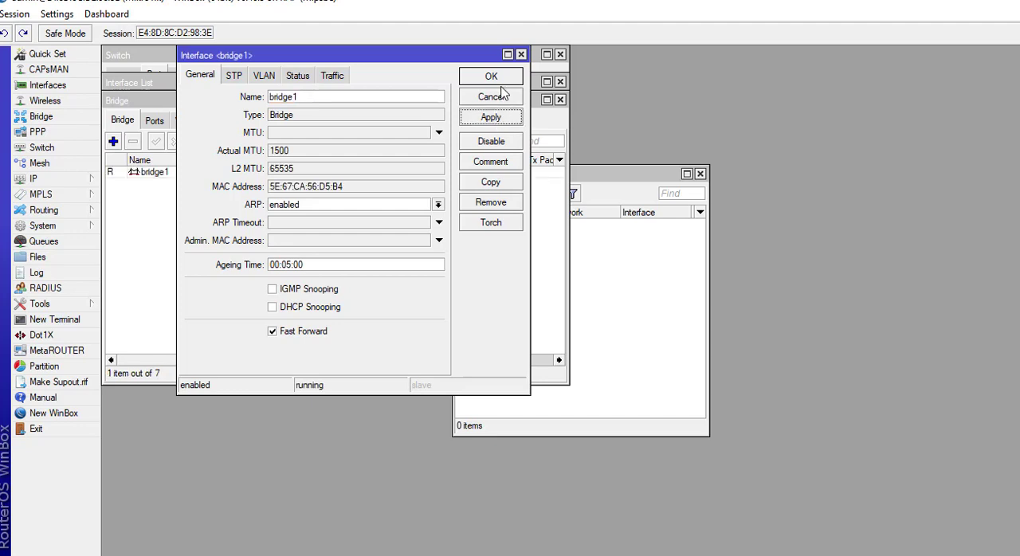
click(501, 79)
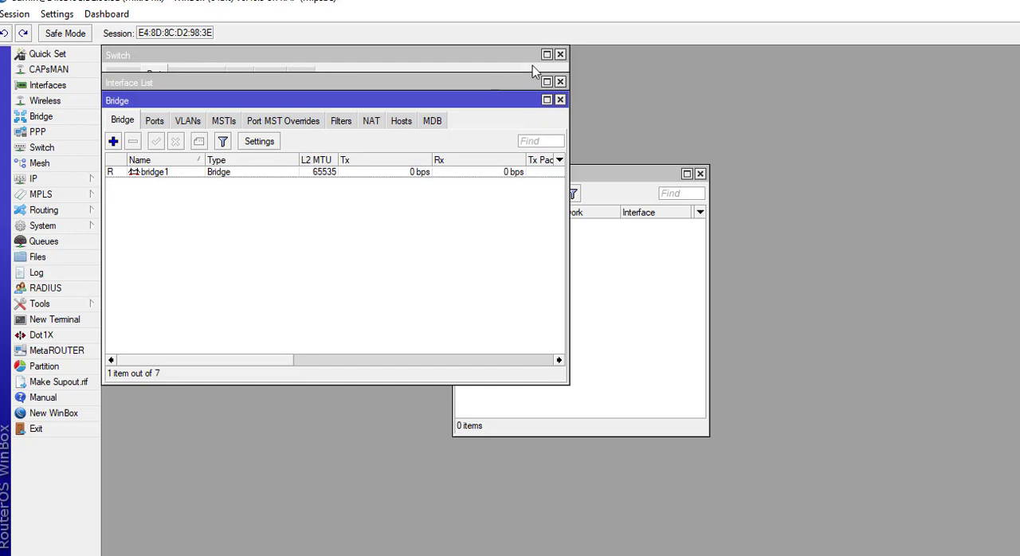
Add ether1 as a port of bridge1 and apply it.
click(49, 87)
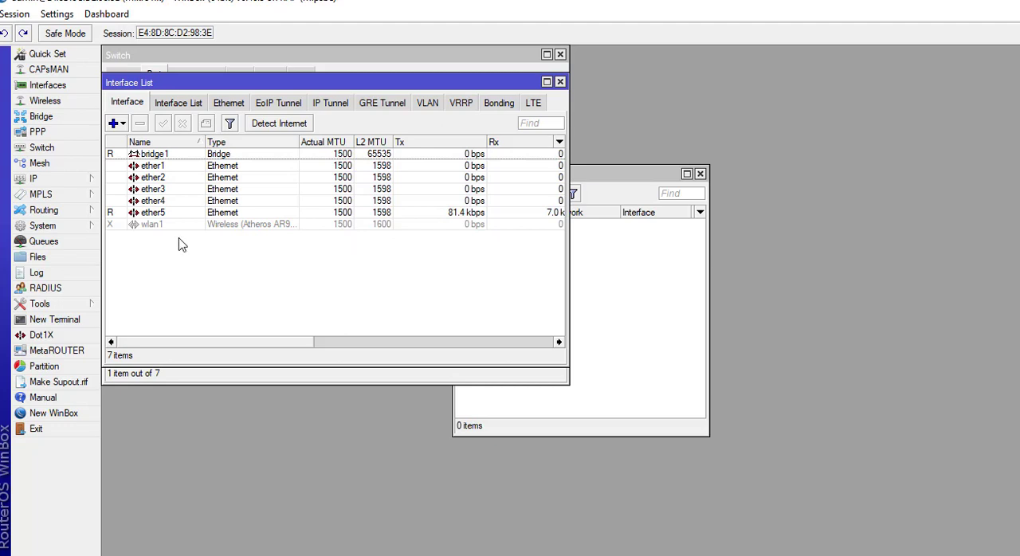
click(42, 117)
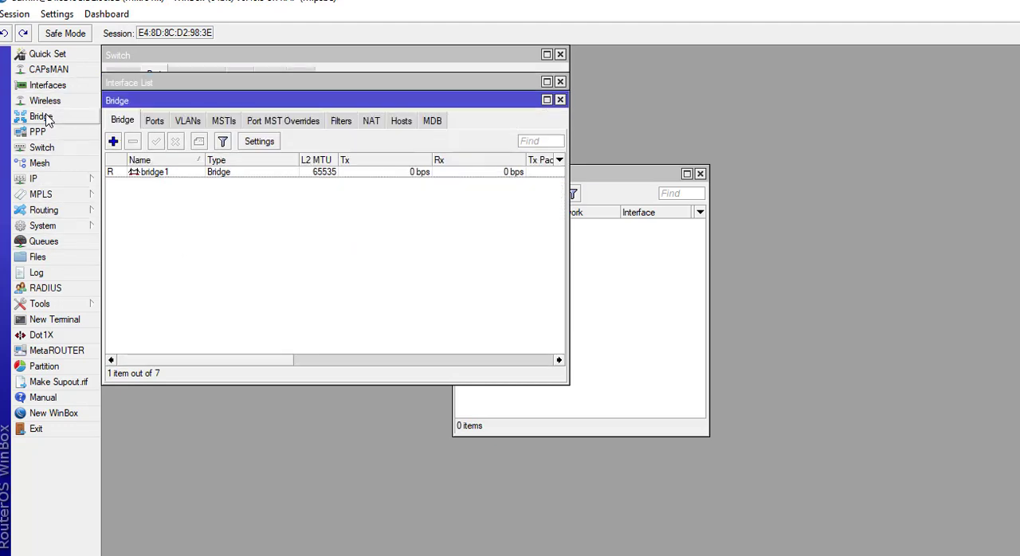
click(154, 122)
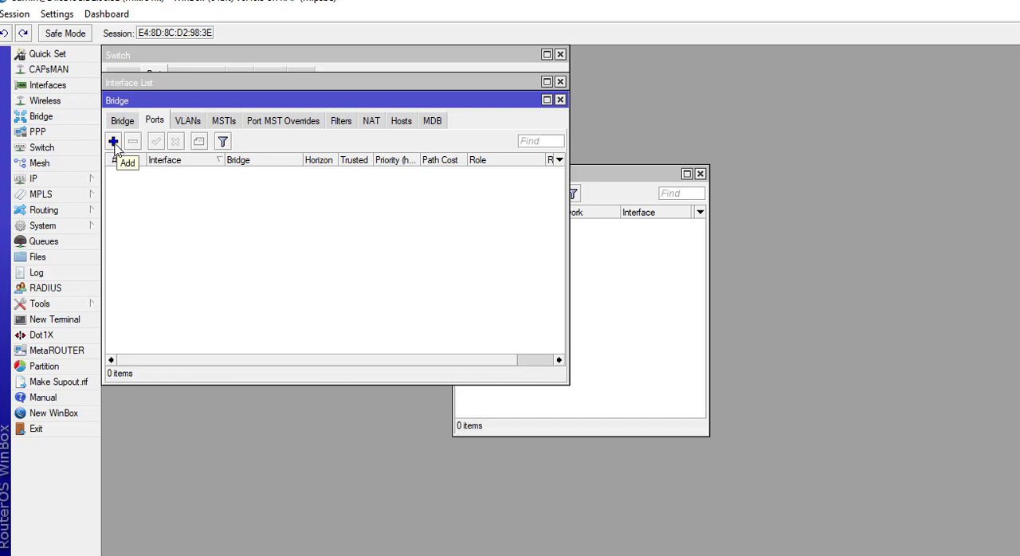
click(114, 144)
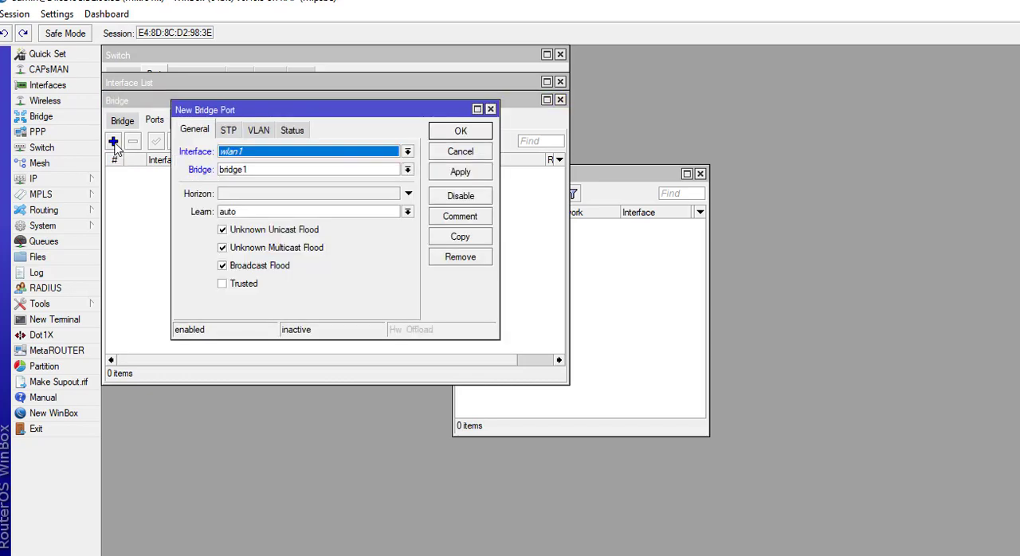
click(311, 153)
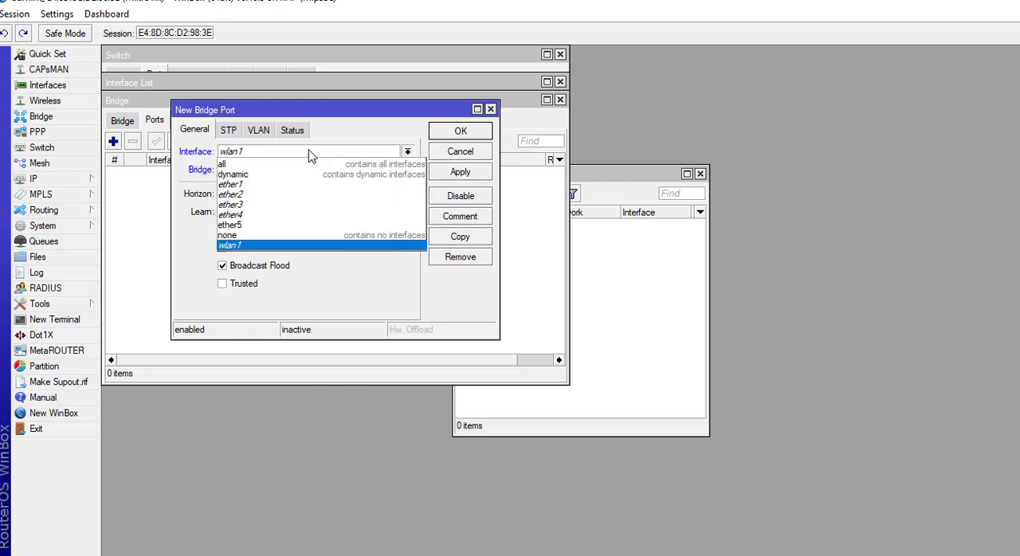
click(258, 187)
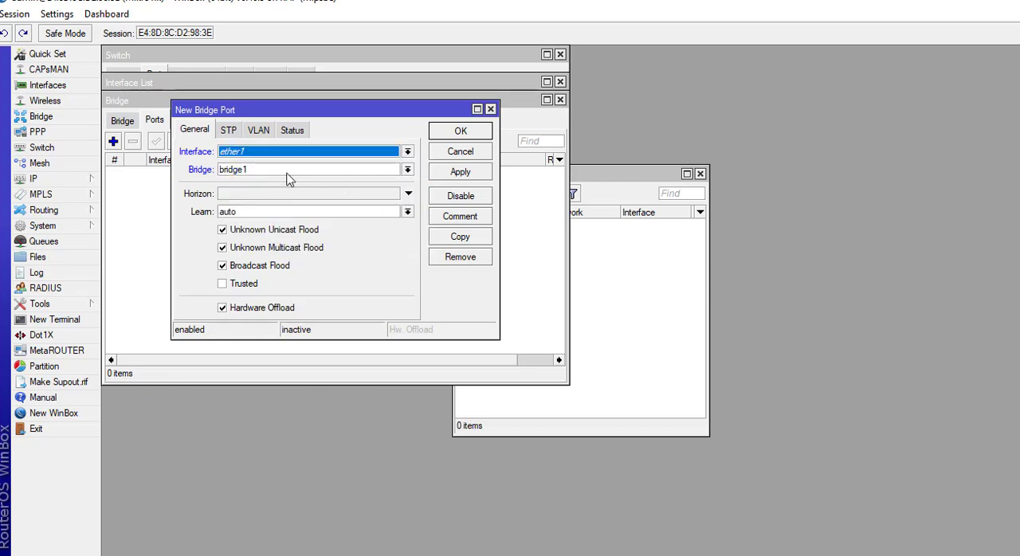
click(461, 172)
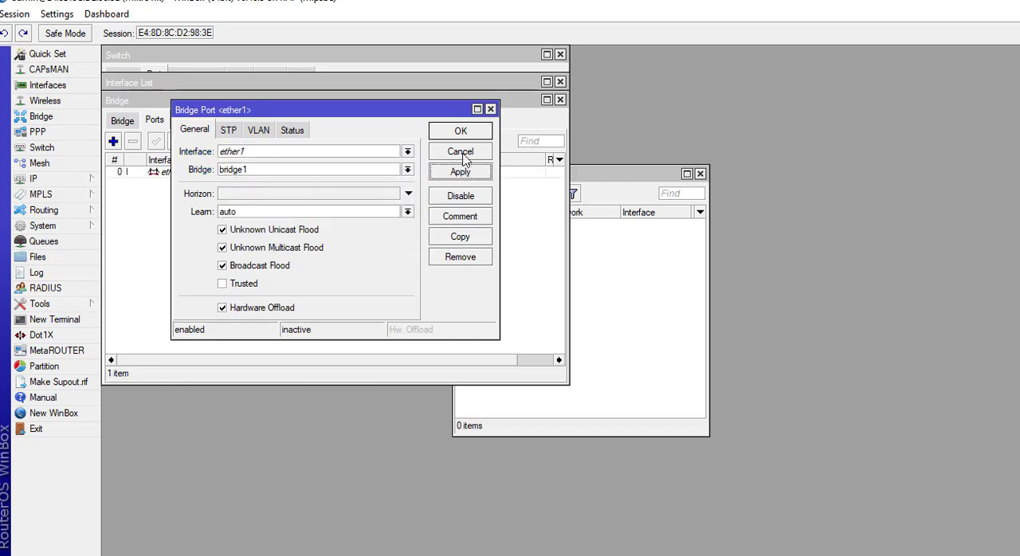
Close the ether1 port settings and add ether2 as a port of bridge1.
click(461, 133)
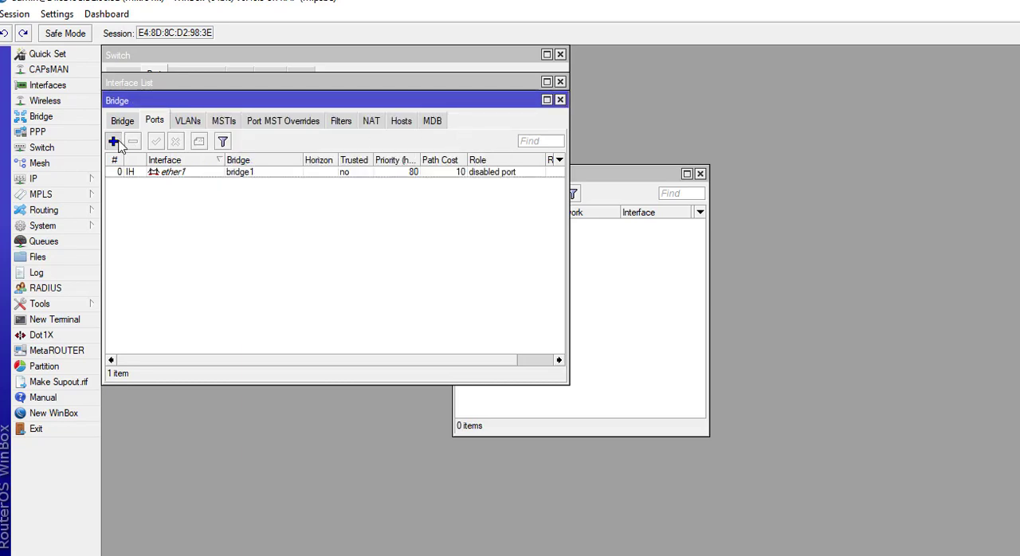
click(114, 141)
click(286, 153)
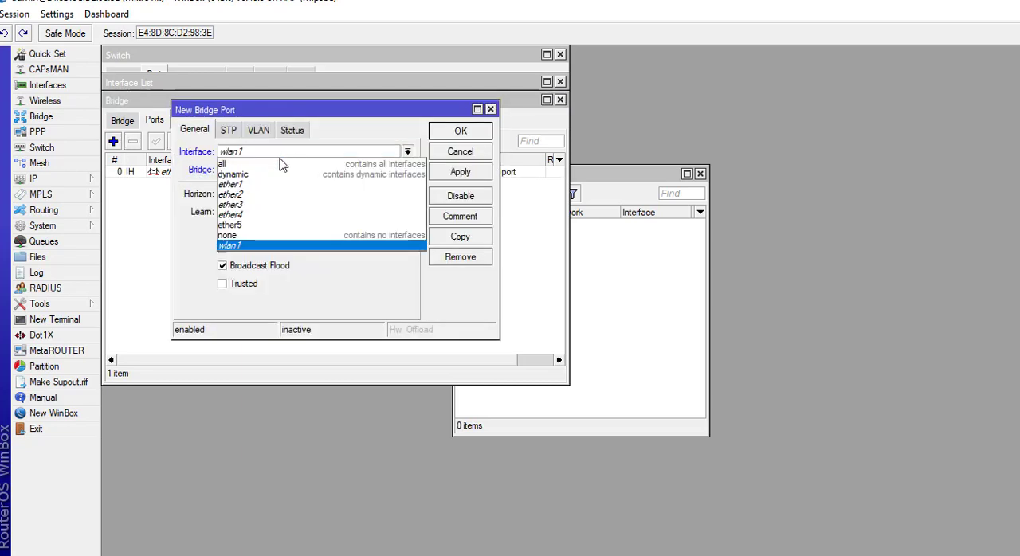
click(254, 197)
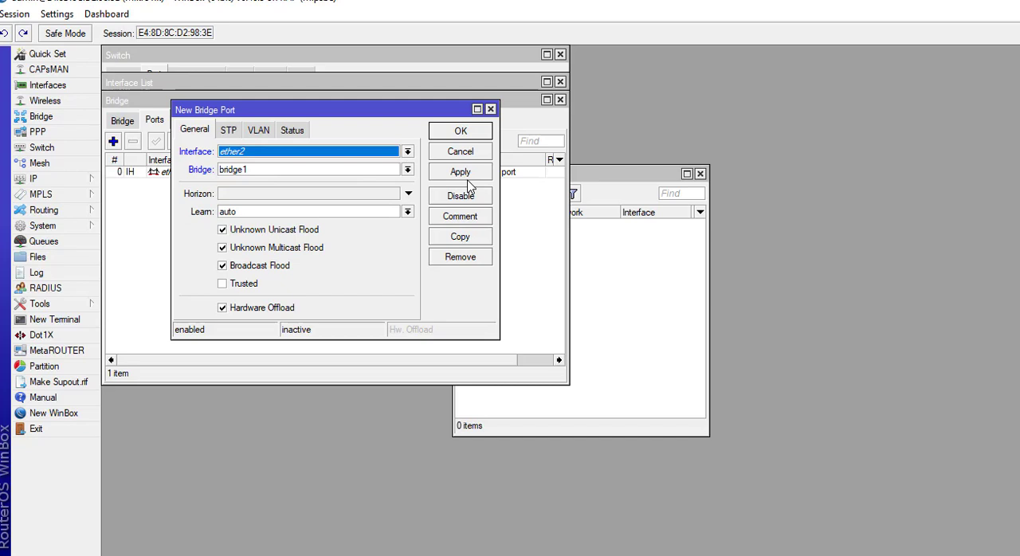
click(470, 173)
click(470, 133)
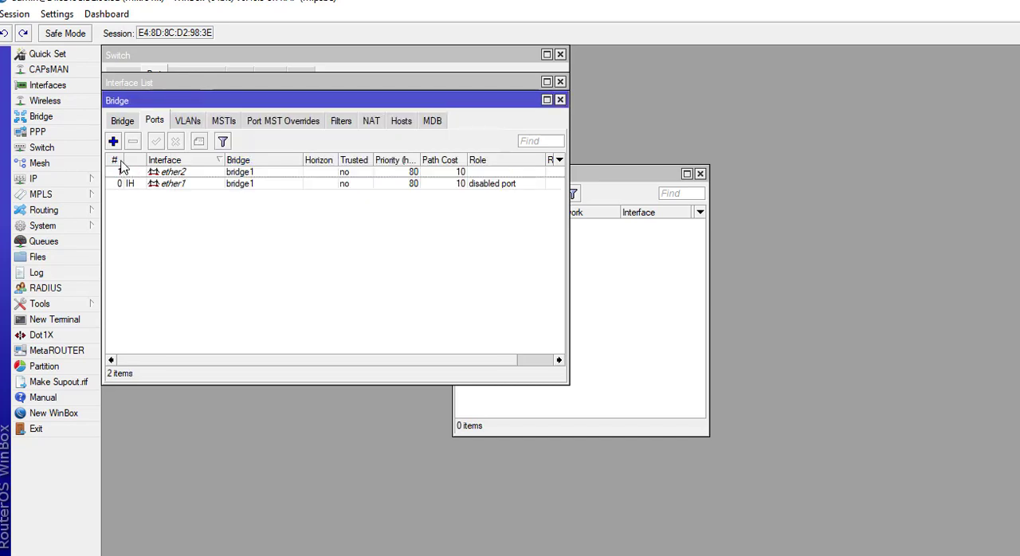
Add ether3 as a port of bridge1 and save it.
click(114, 141)
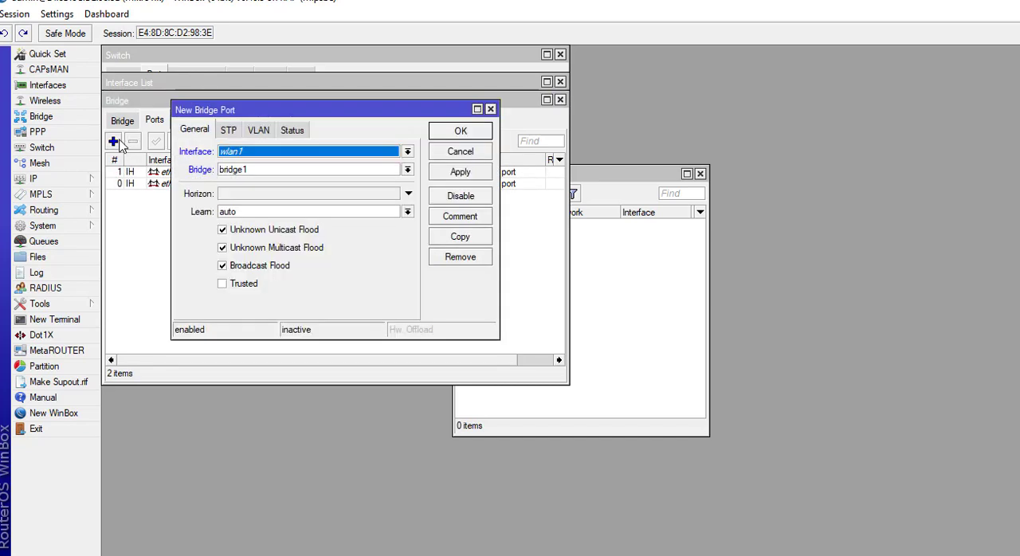
click(269, 153)
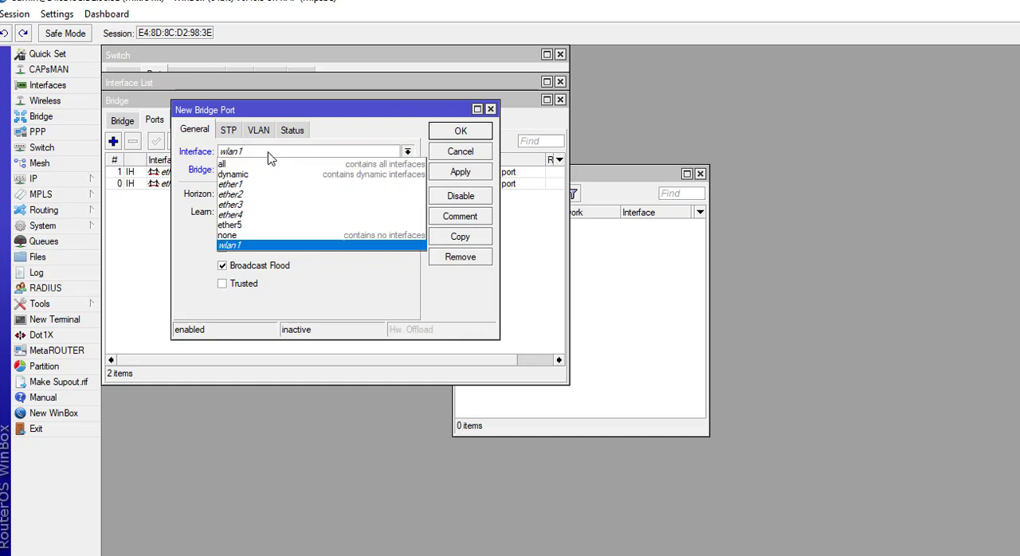
click(244, 207)
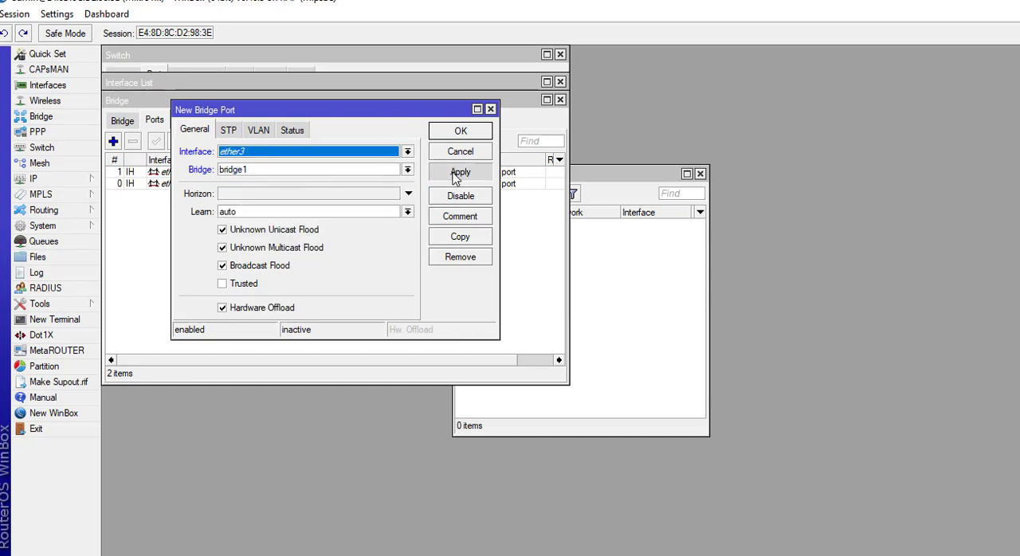
click(459, 174)
click(462, 132)
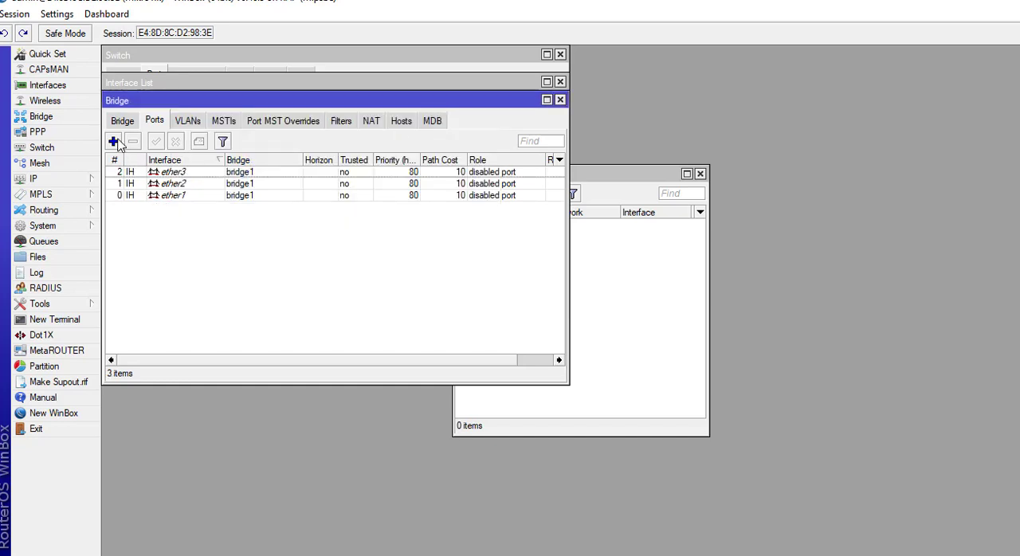
Add ether4 as a port of bridge1 and save it.
click(114, 142)
click(247, 153)
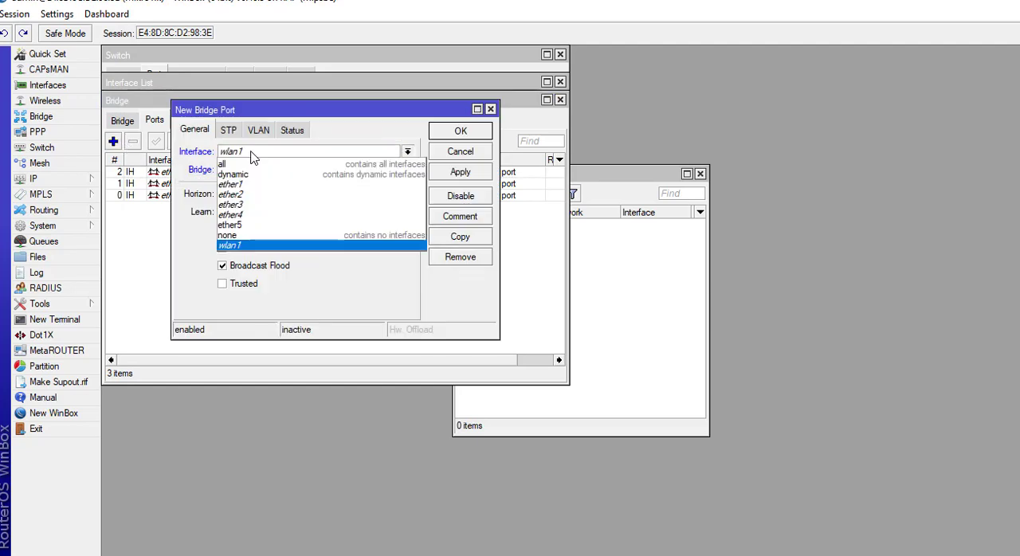
click(248, 215)
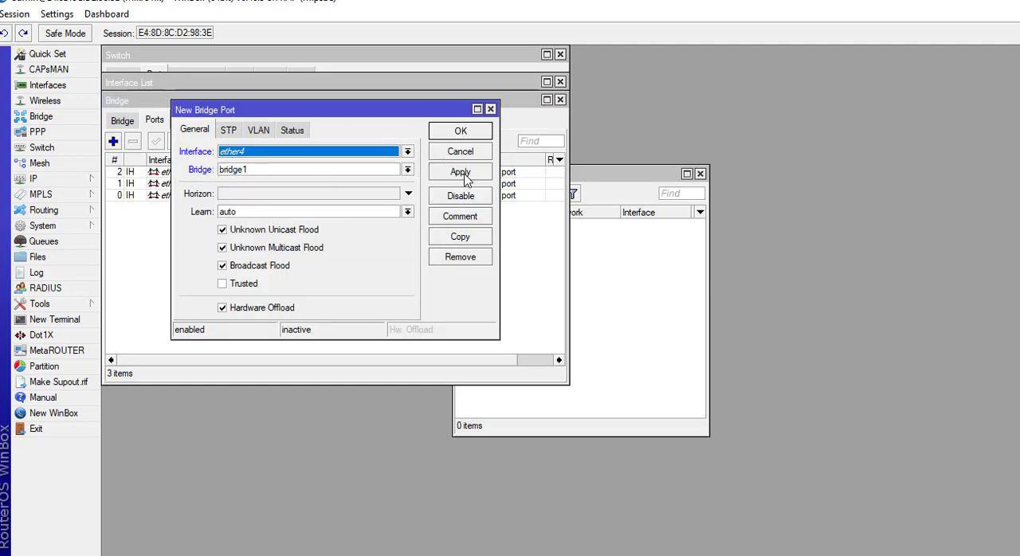
click(466, 176)
click(473, 134)
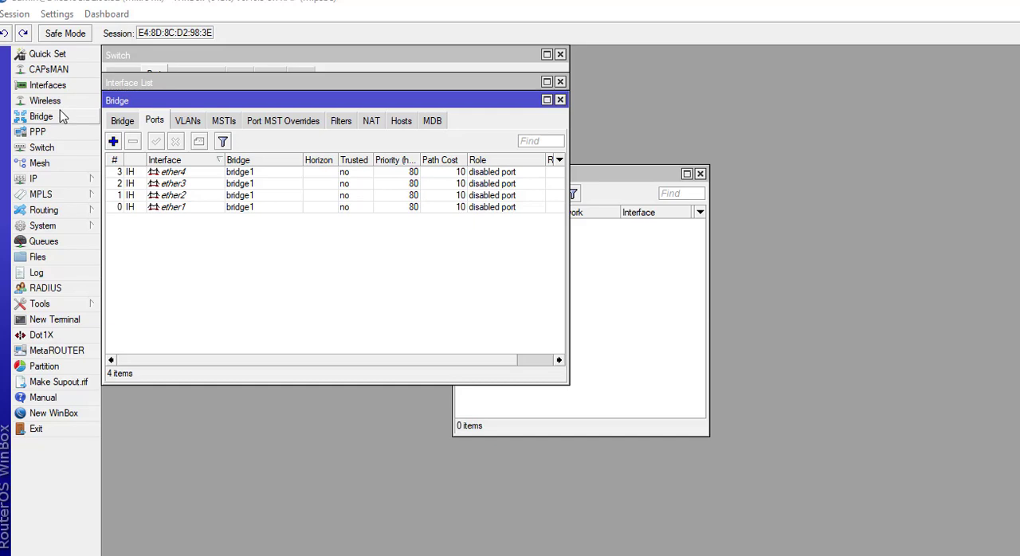
Start a new switch VLAN entry on switch1 with VLAN ID 10 and ether1 as its first port.
click(59, 154)
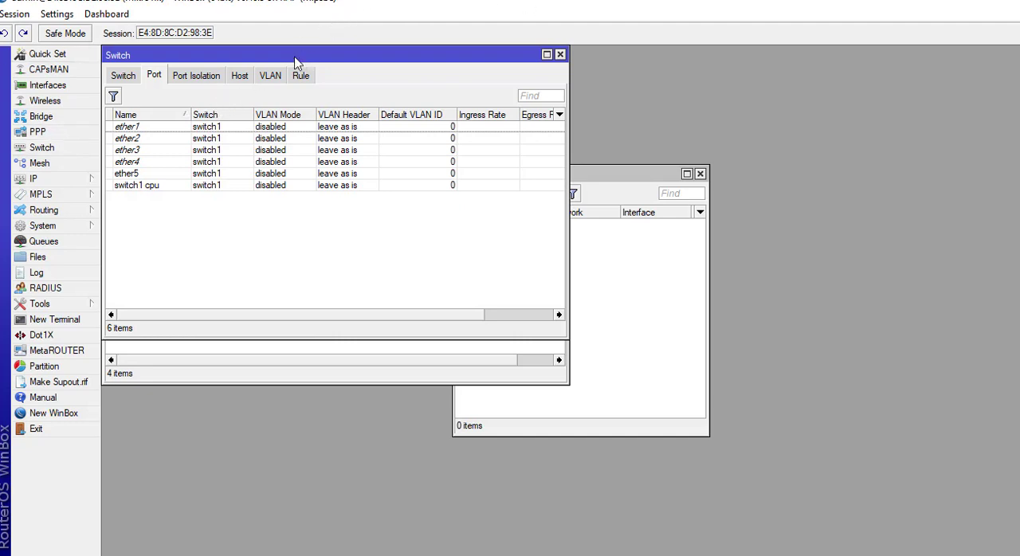
click(272, 77)
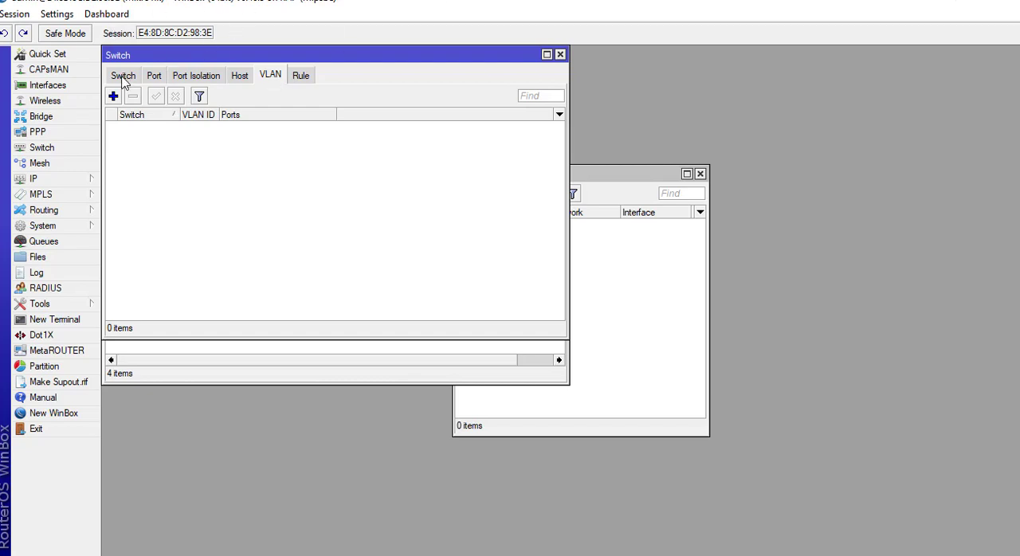
click(113, 97)
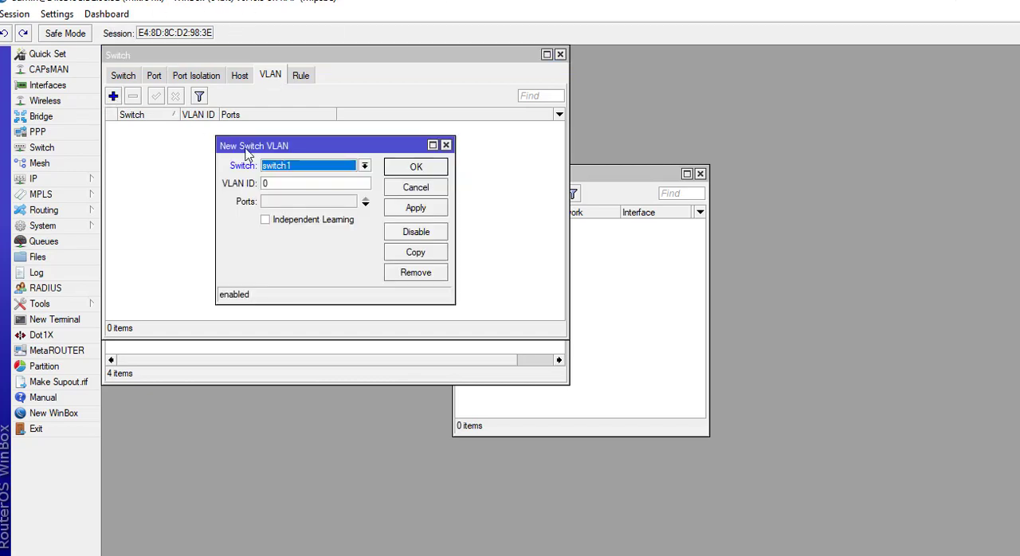
double_click(282, 184)
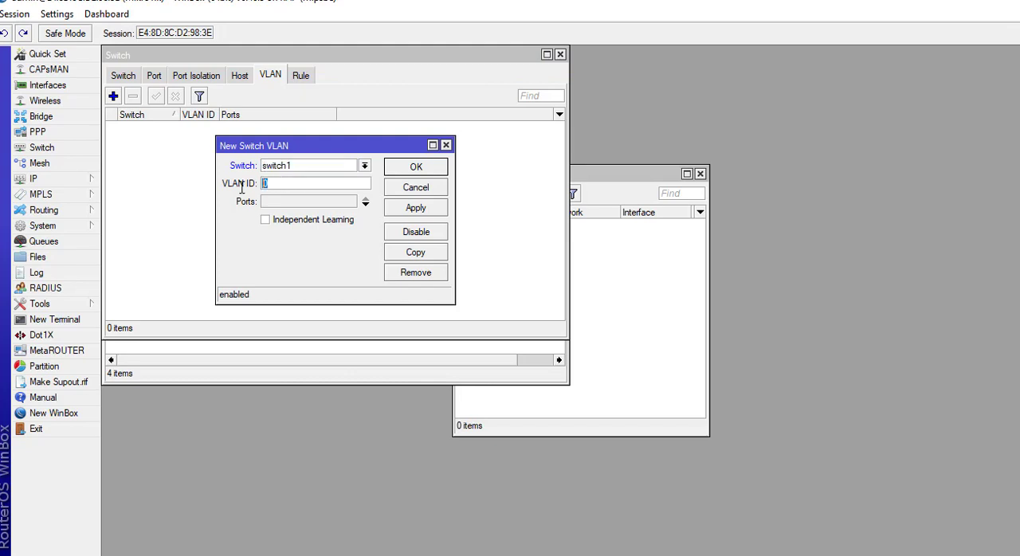
text(10)
click(366, 205)
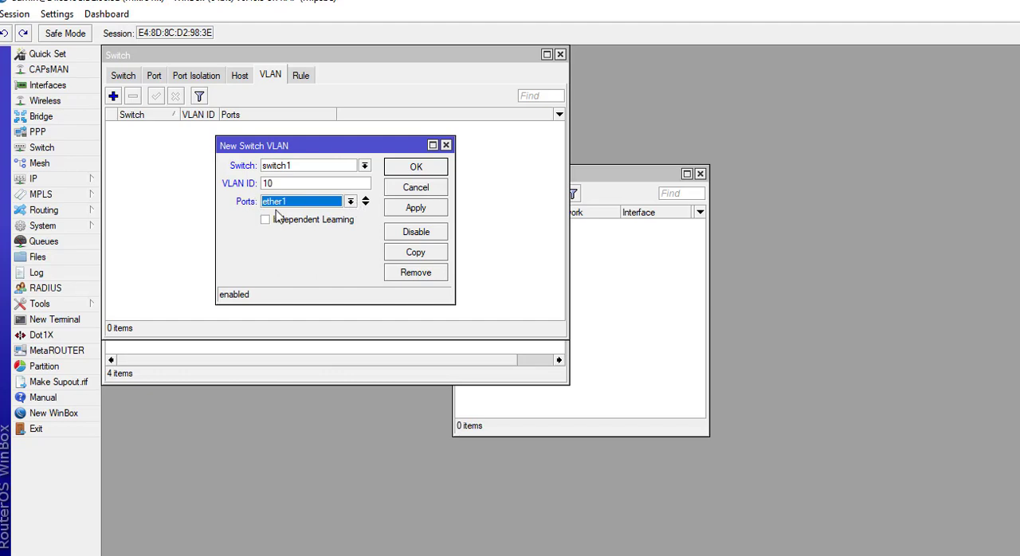
click(351, 203)
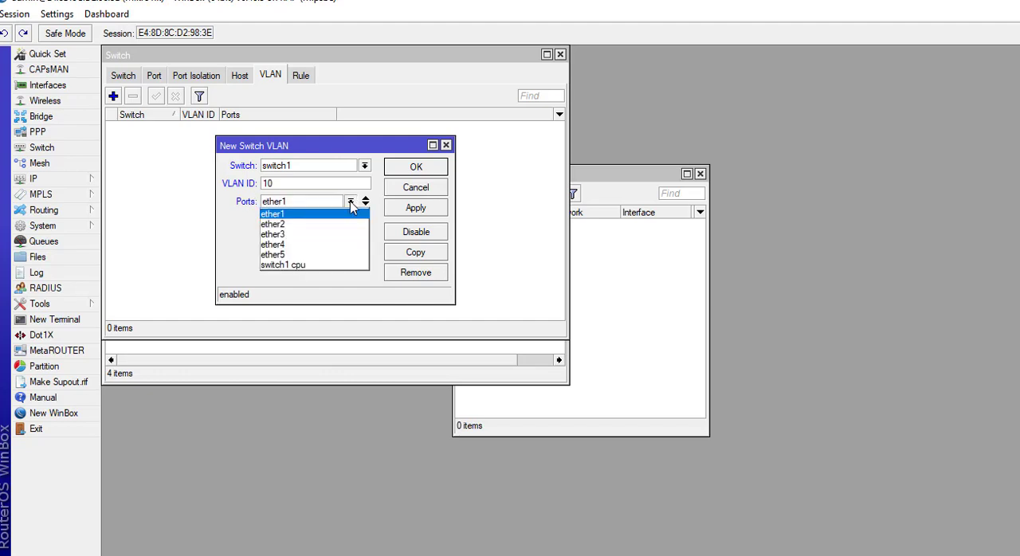
click(351, 202)
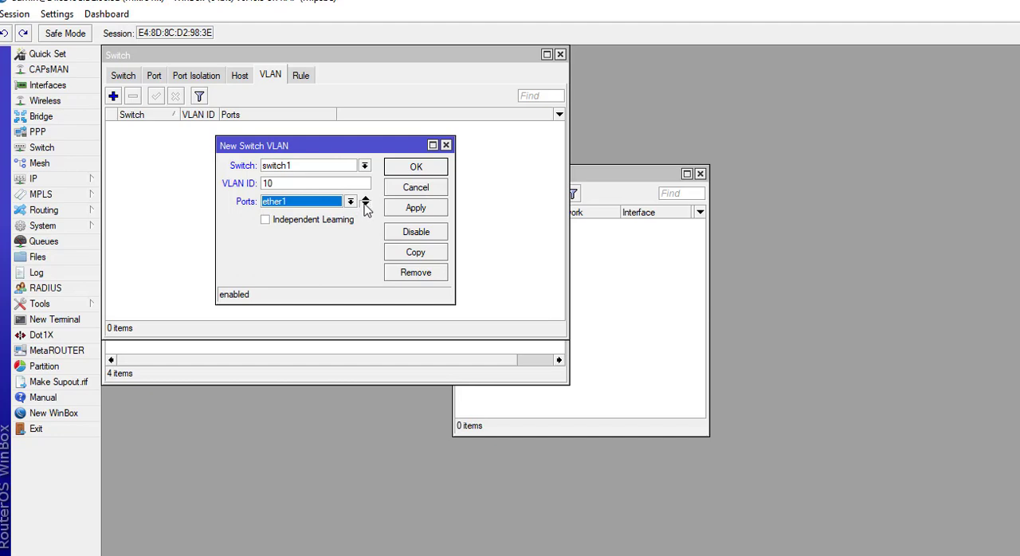
Add ether2 and ether3 to the ports of the VLAN 10 entry and save it.
click(365, 205)
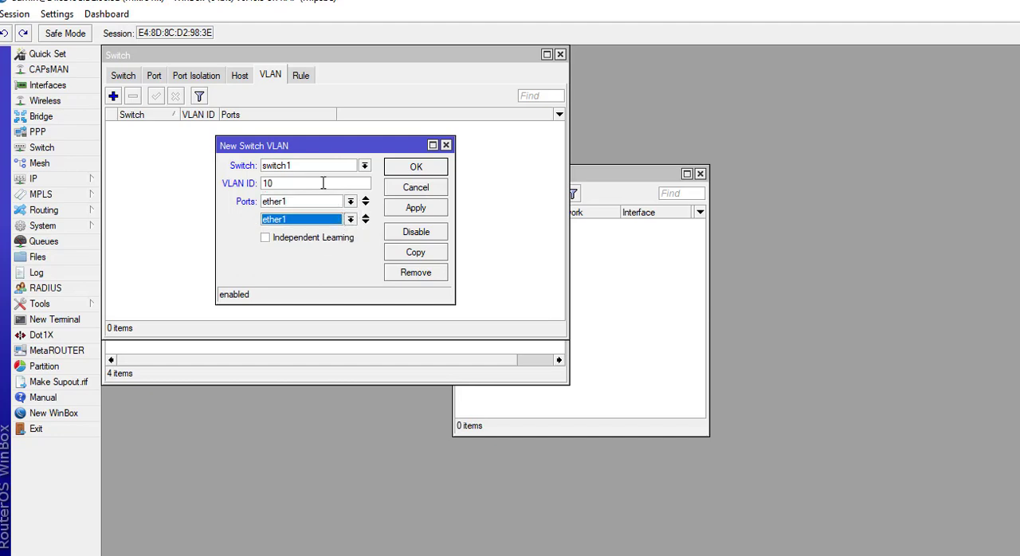
click(351, 220)
click(325, 242)
click(365, 223)
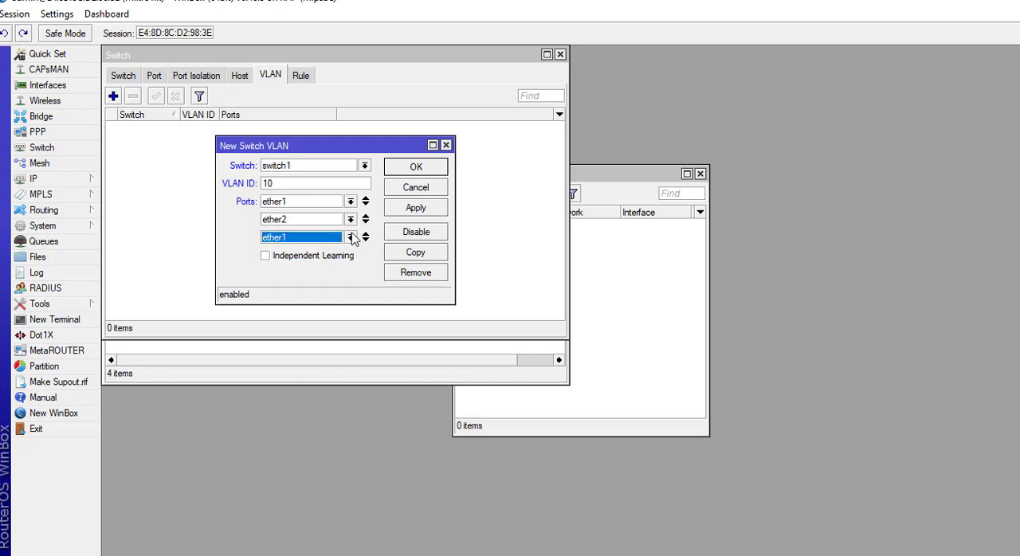
click(351, 237)
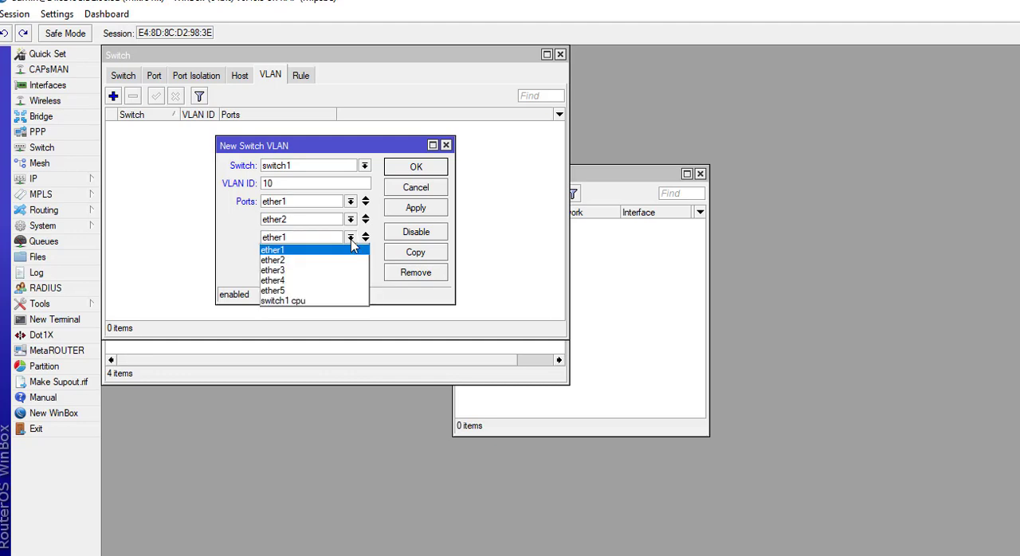
click(316, 271)
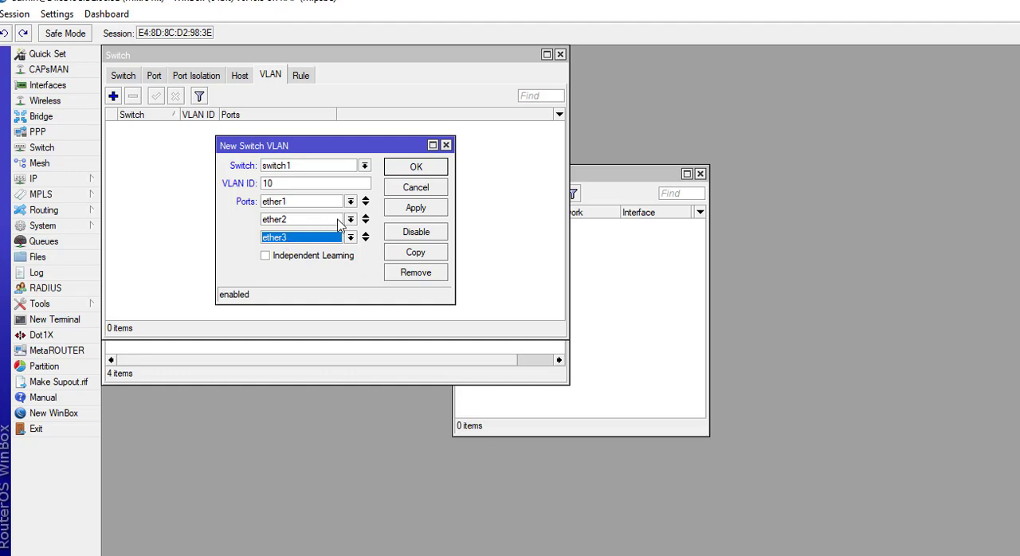
click(413, 210)
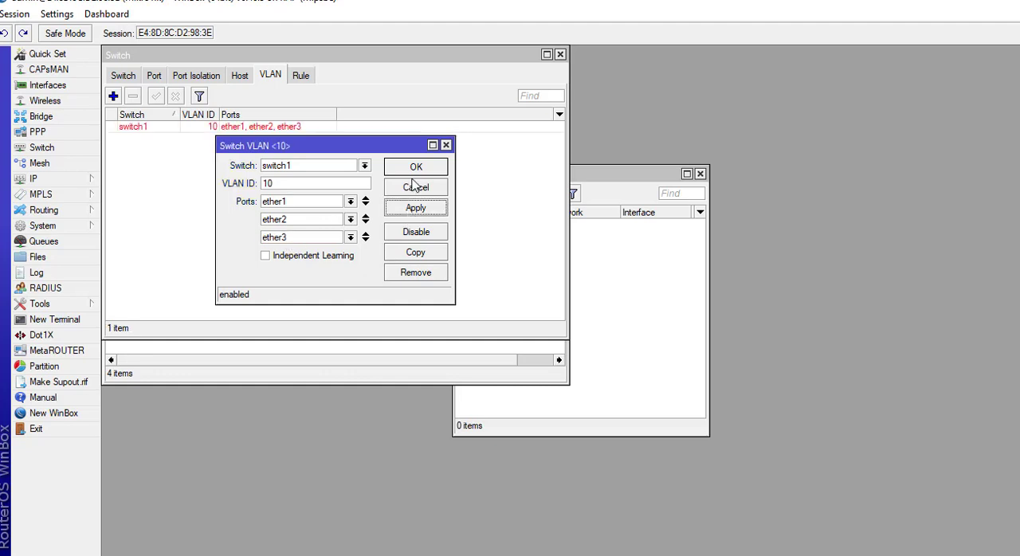
click(415, 168)
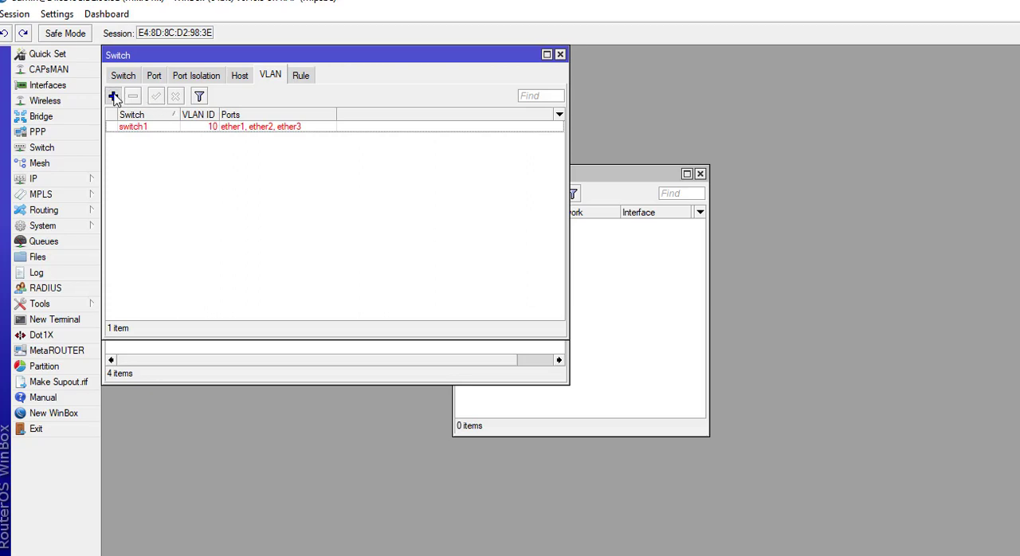
Create a second switch VLAN on switch1 with VLAN ID 20 and ports ether1 and ether4, and save it.
click(114, 96)
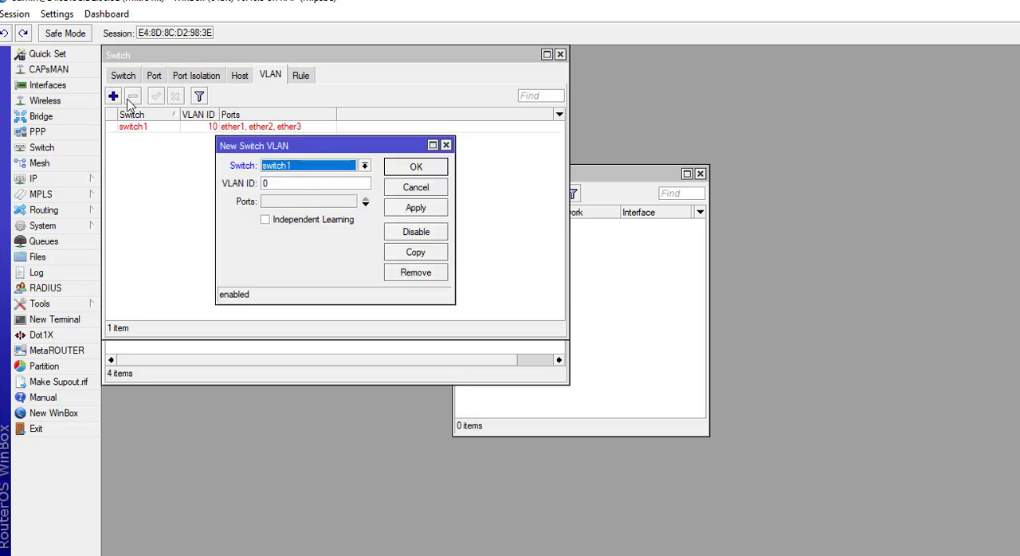
click(293, 183)
text(20)
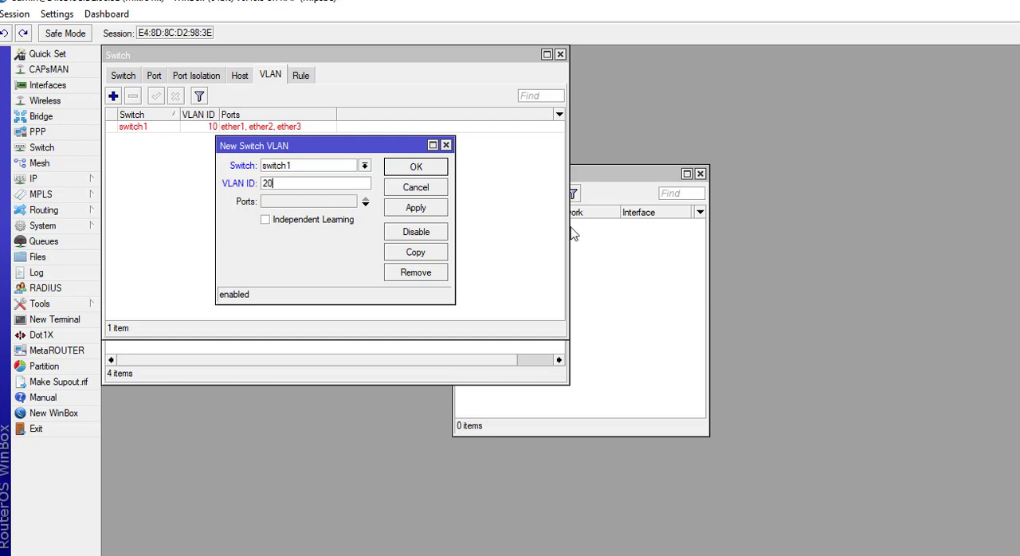
click(366, 205)
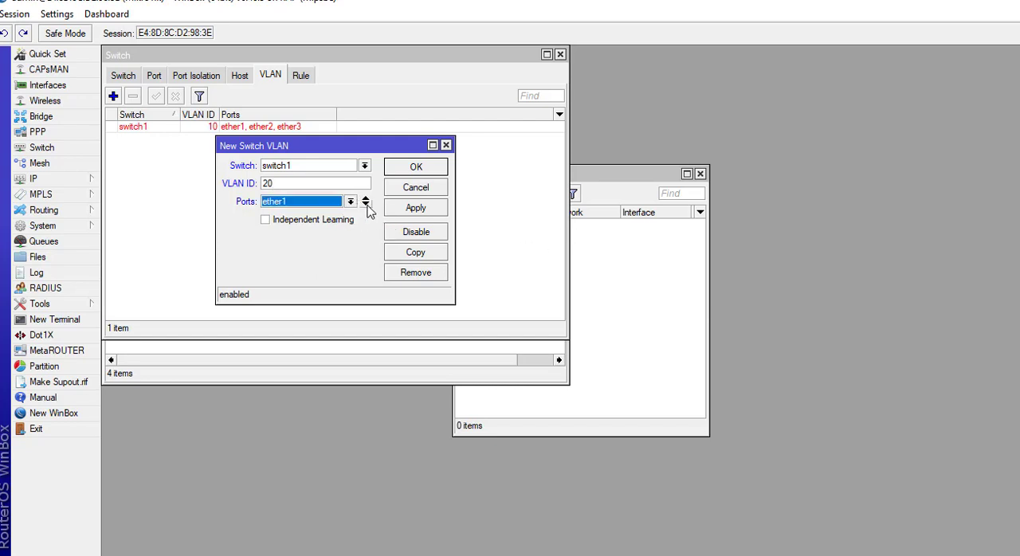
click(367, 206)
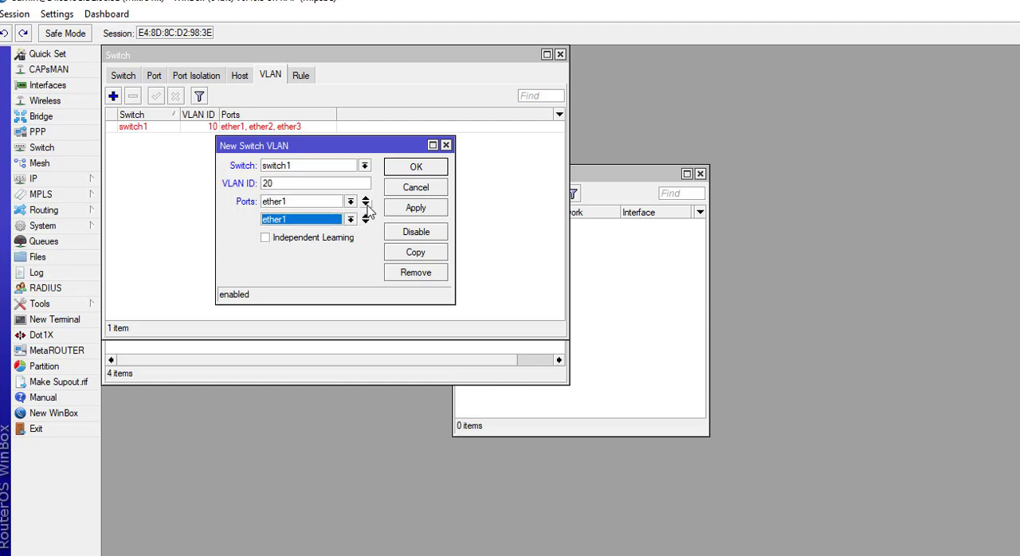
click(352, 222)
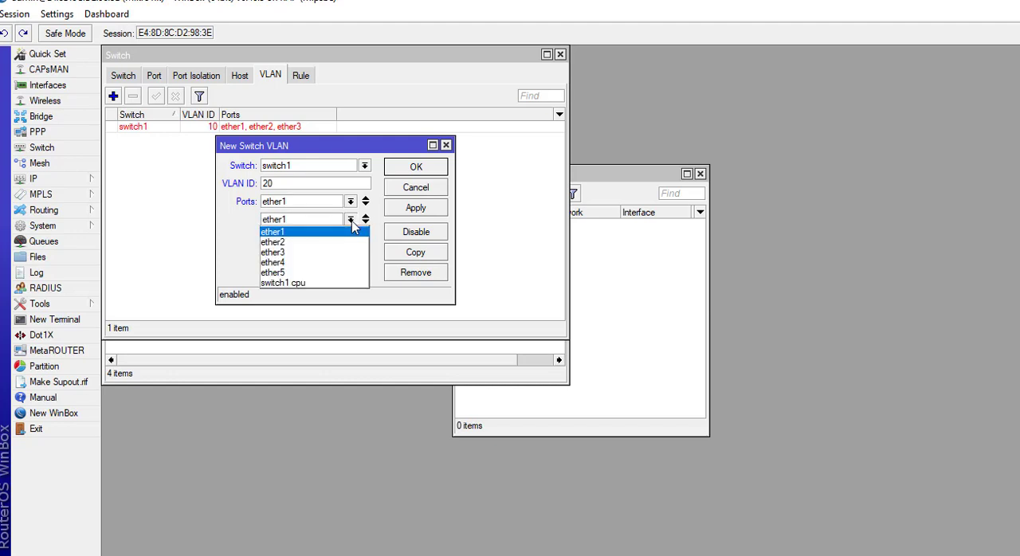
click(325, 268)
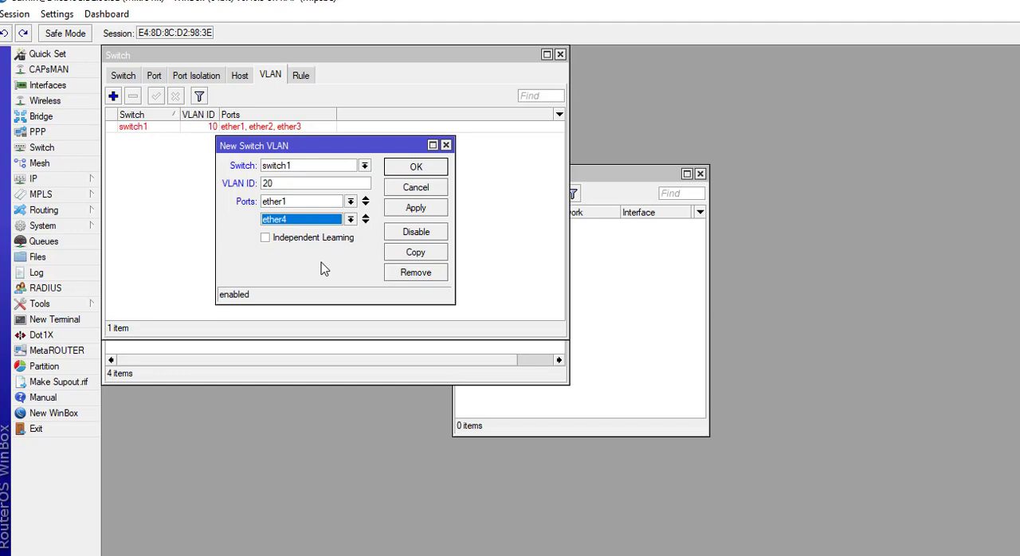
click(415, 209)
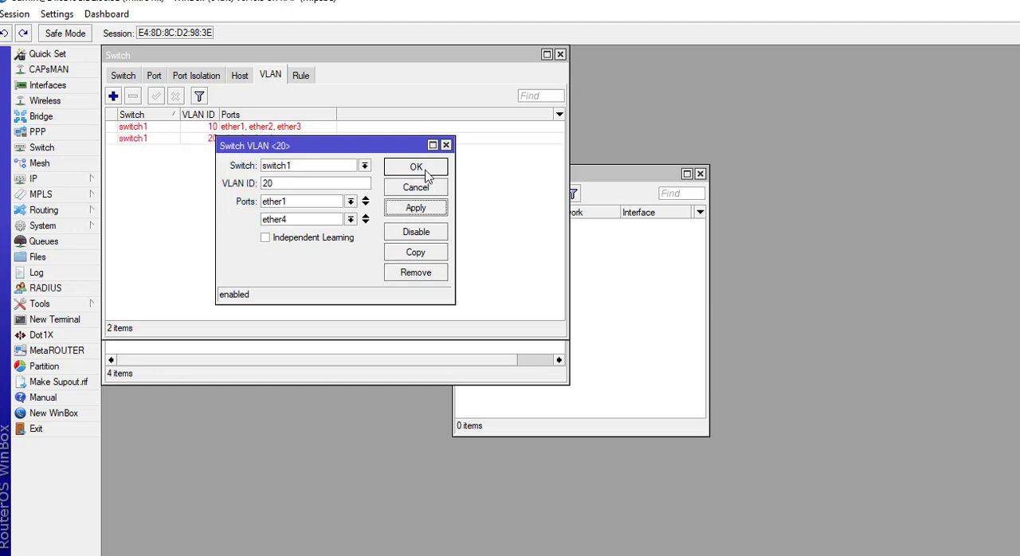
click(425, 168)
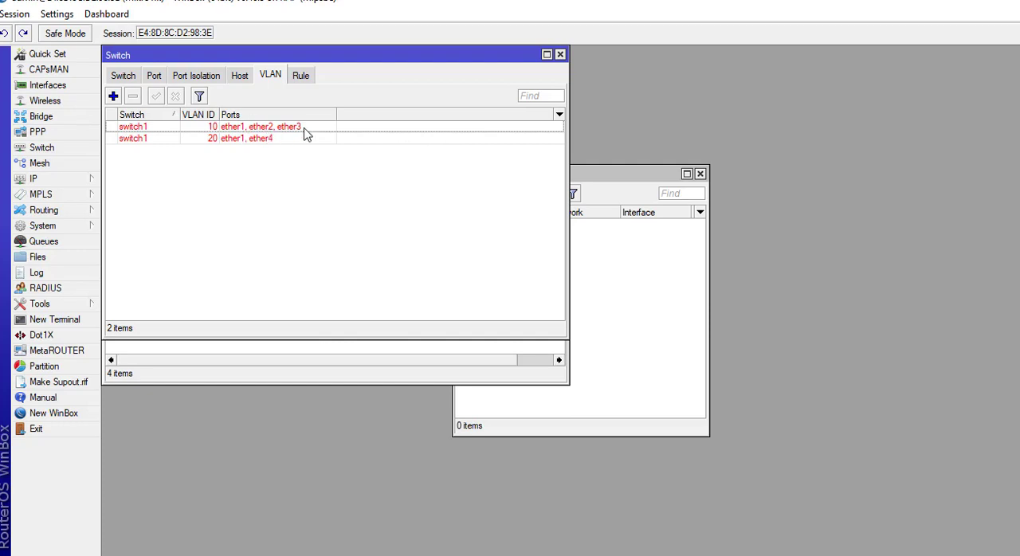
Configure switch port ether1 with VLAN mode secure and VLAN header add if missing, and save it.
click(156, 80)
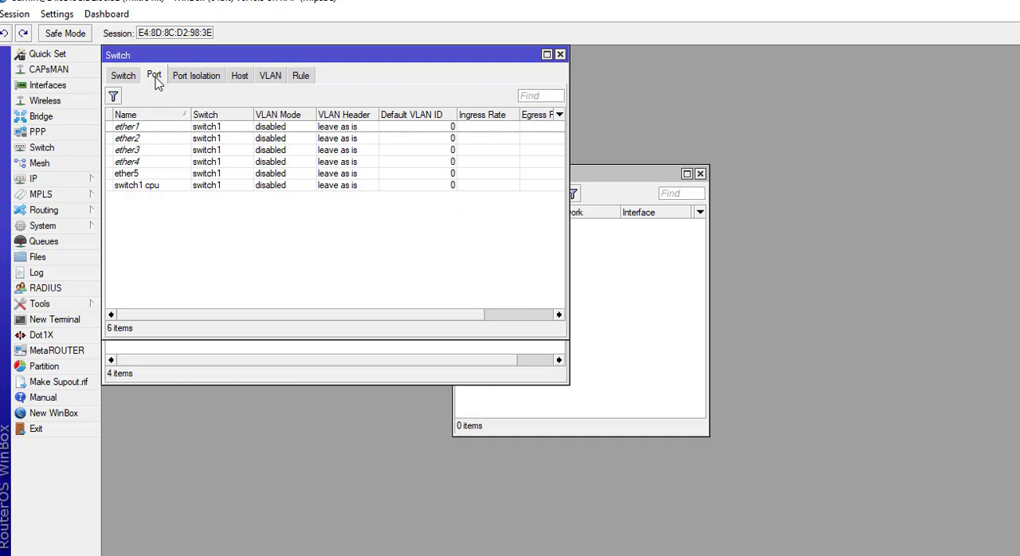
double_click(157, 130)
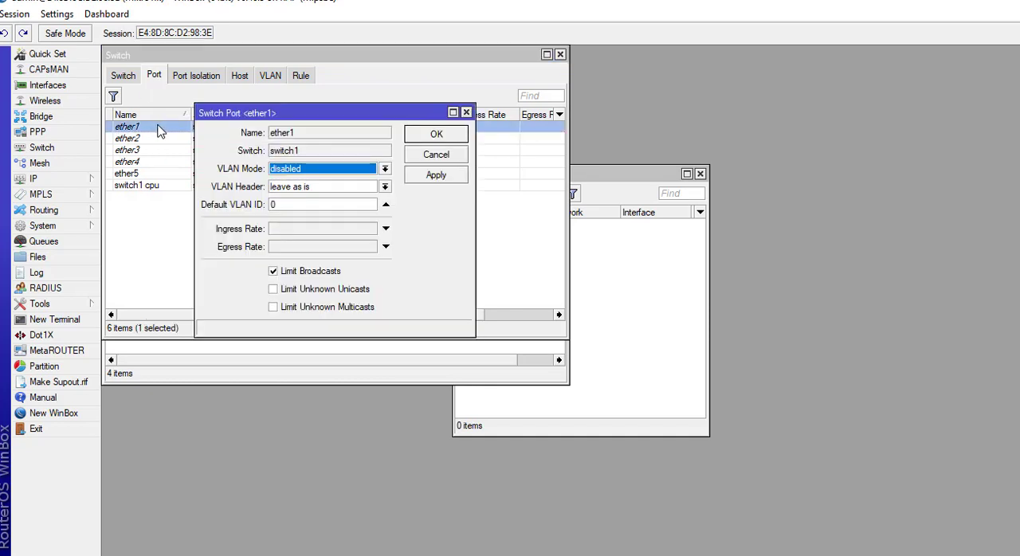
click(385, 169)
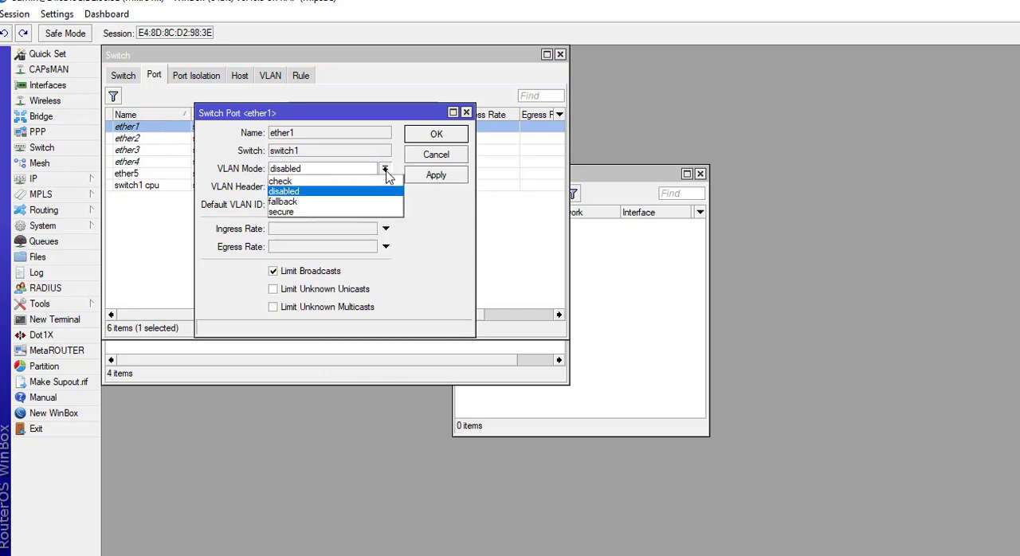
click(362, 211)
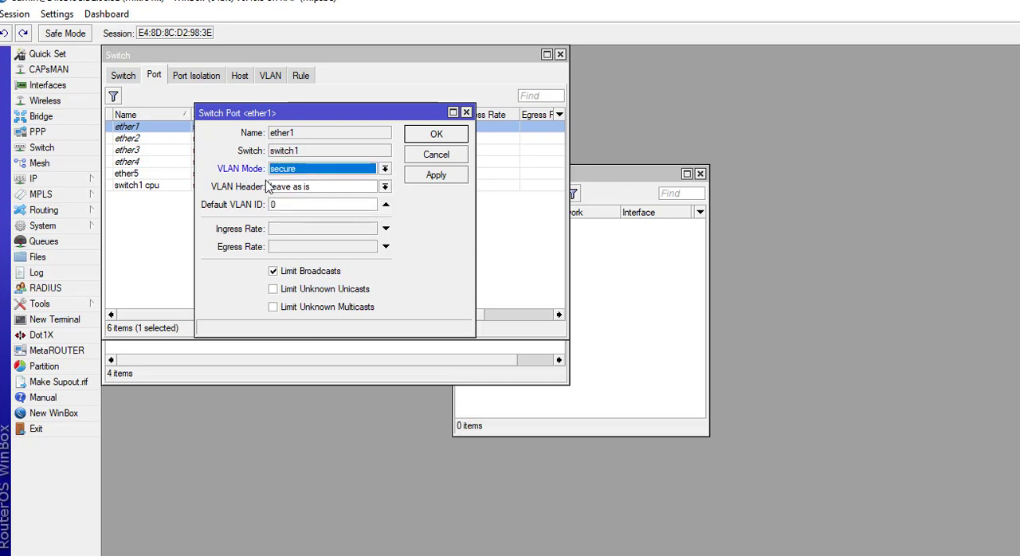
click(385, 188)
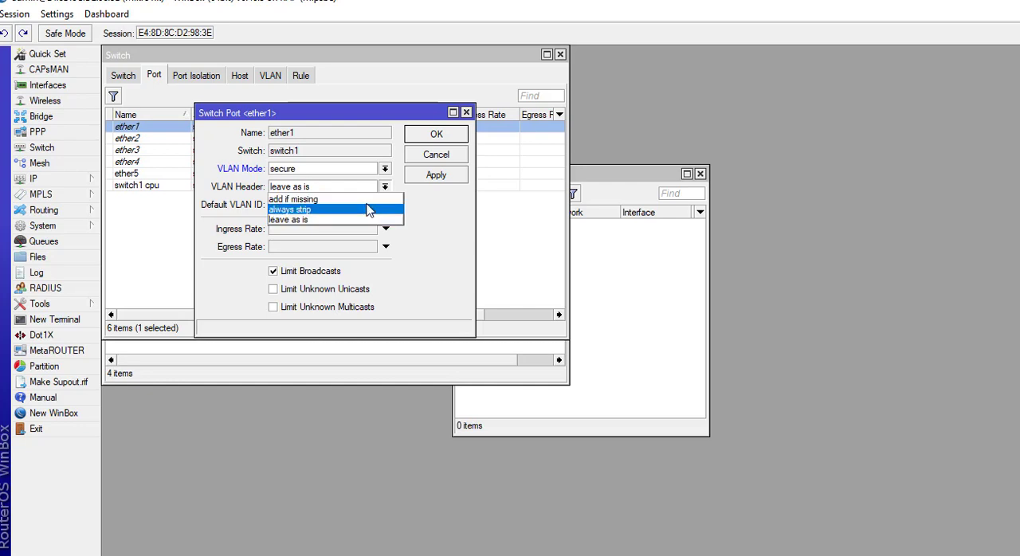
click(366, 199)
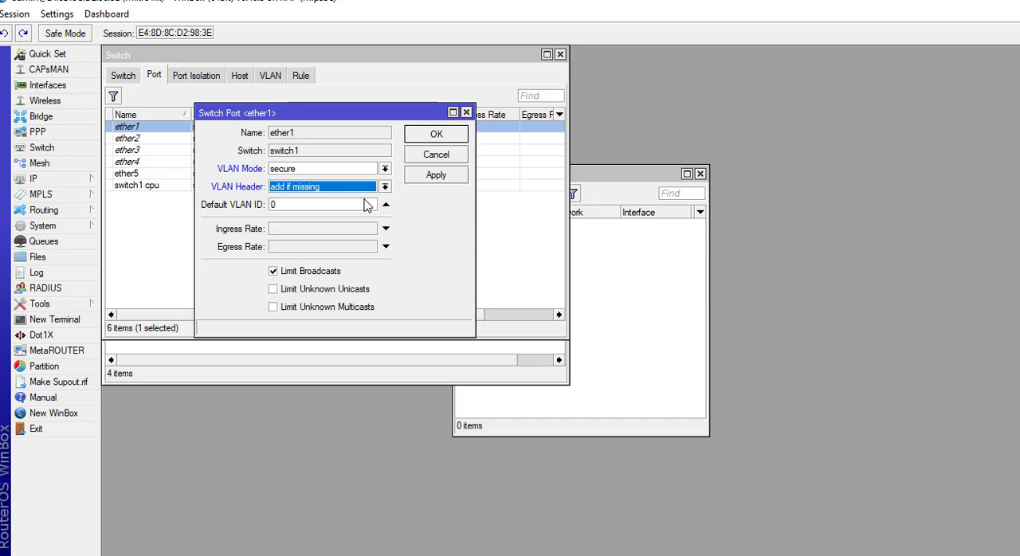
click(436, 178)
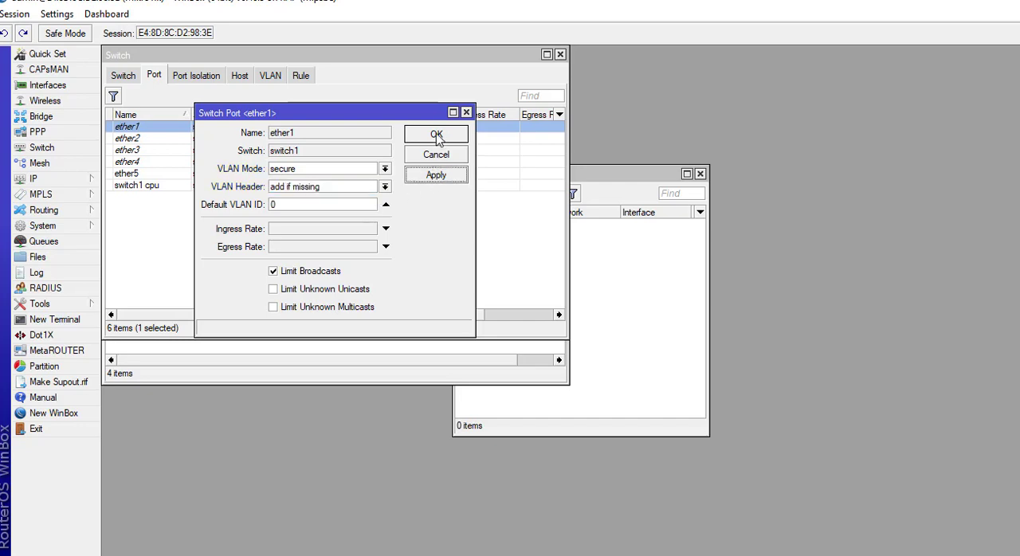
click(437, 134)
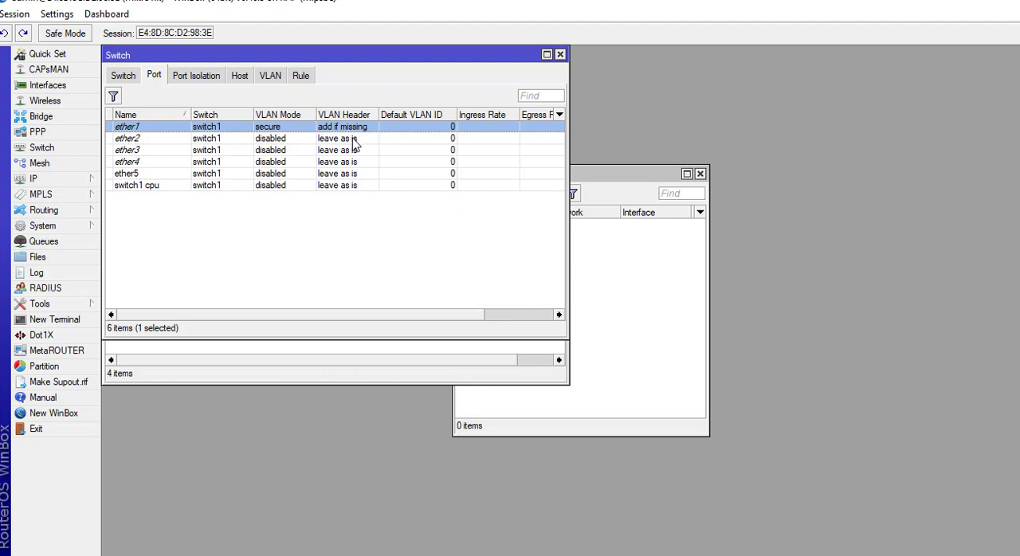
Configure switch port ether2 with VLAN mode secure, VLAN header always strip and default VLAN ID 10, and save it.
double_click(174, 139)
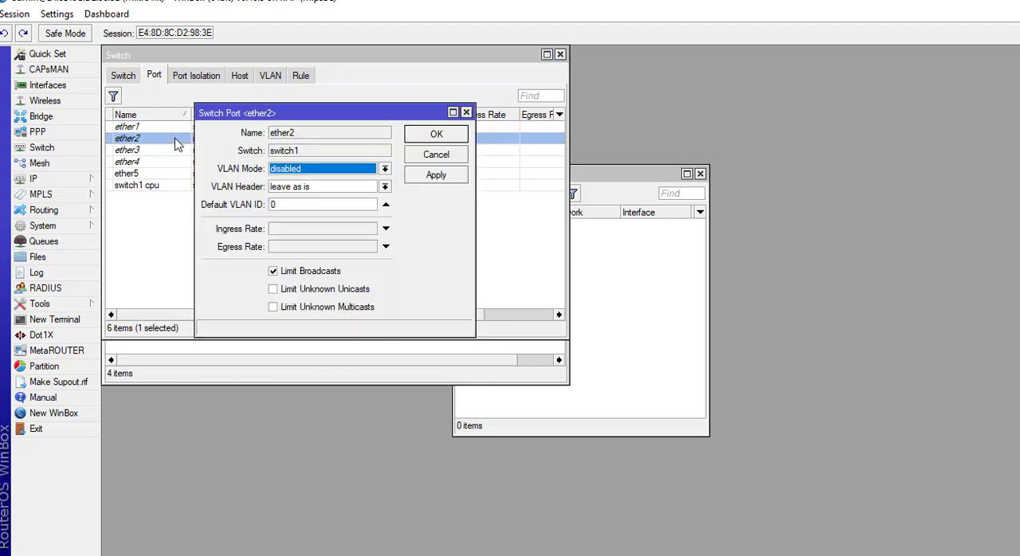
click(386, 170)
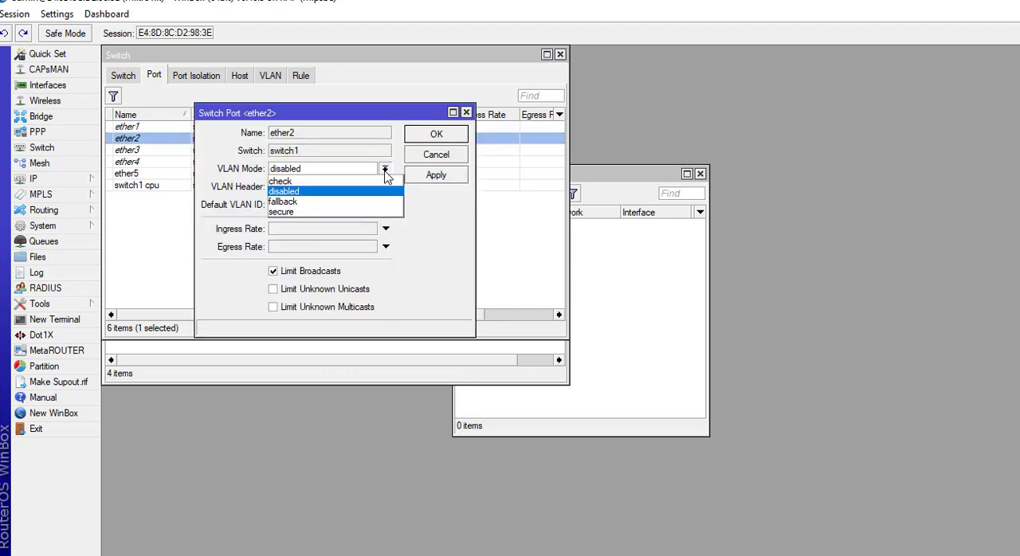
click(297, 212)
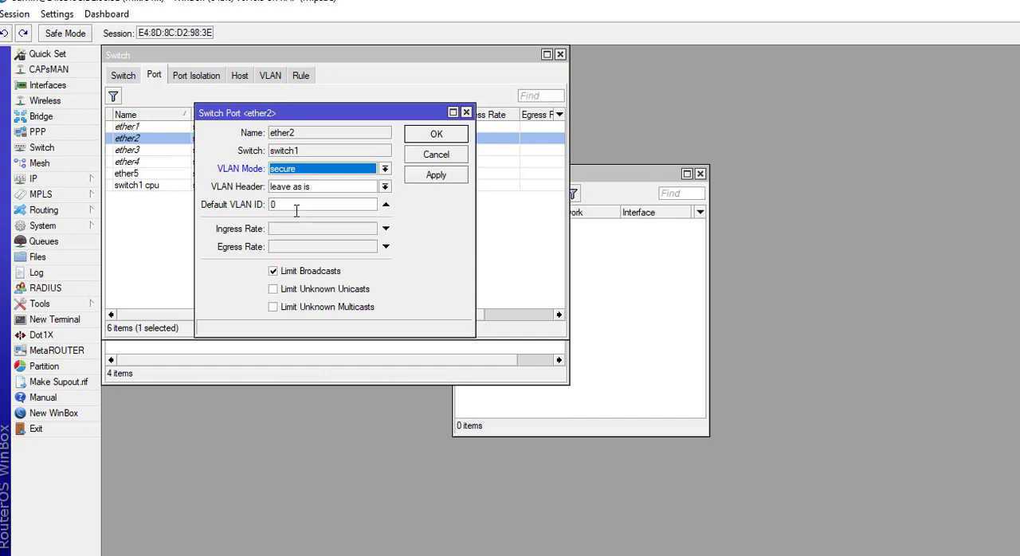
click(385, 186)
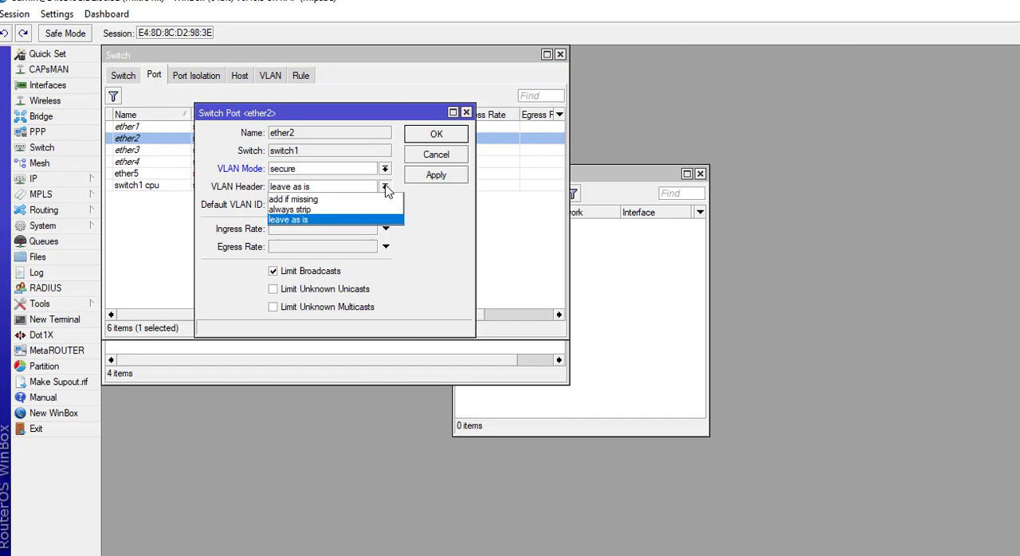
click(363, 209)
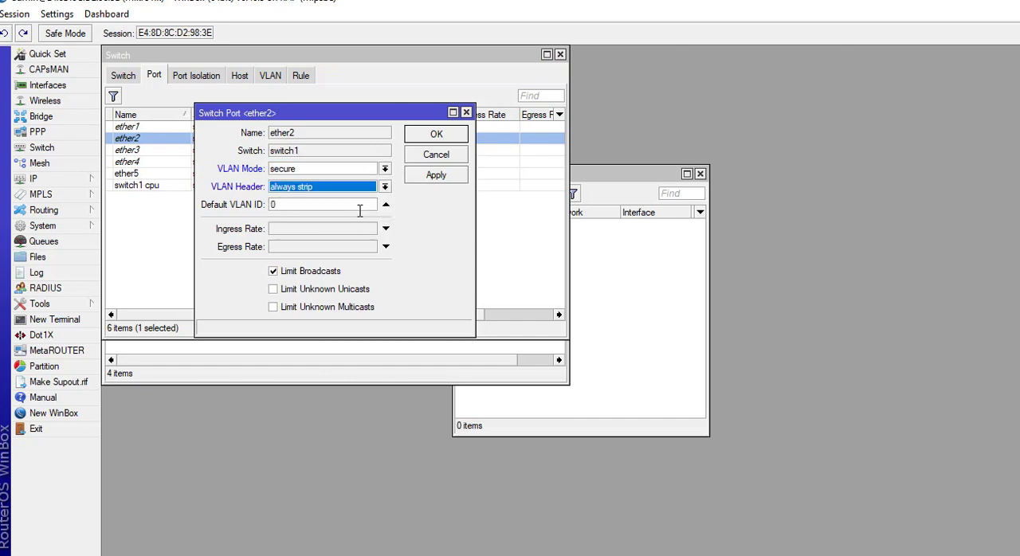
click(283, 209)
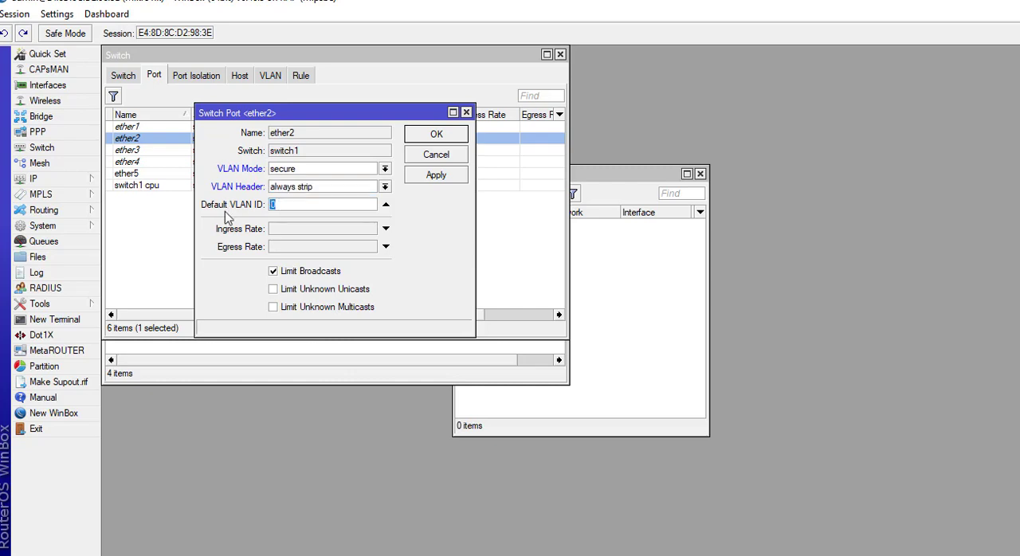
text(10)
click(436, 177)
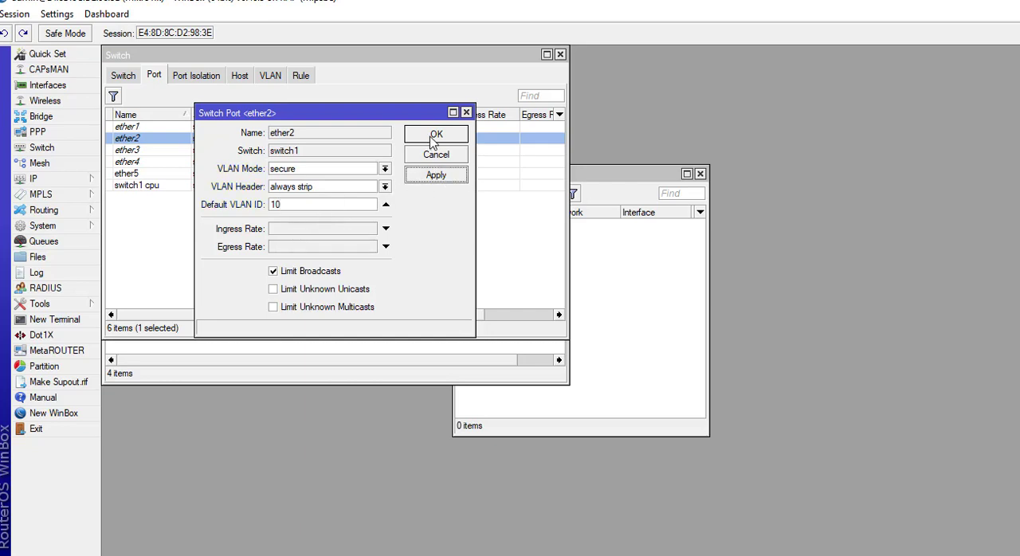
click(434, 142)
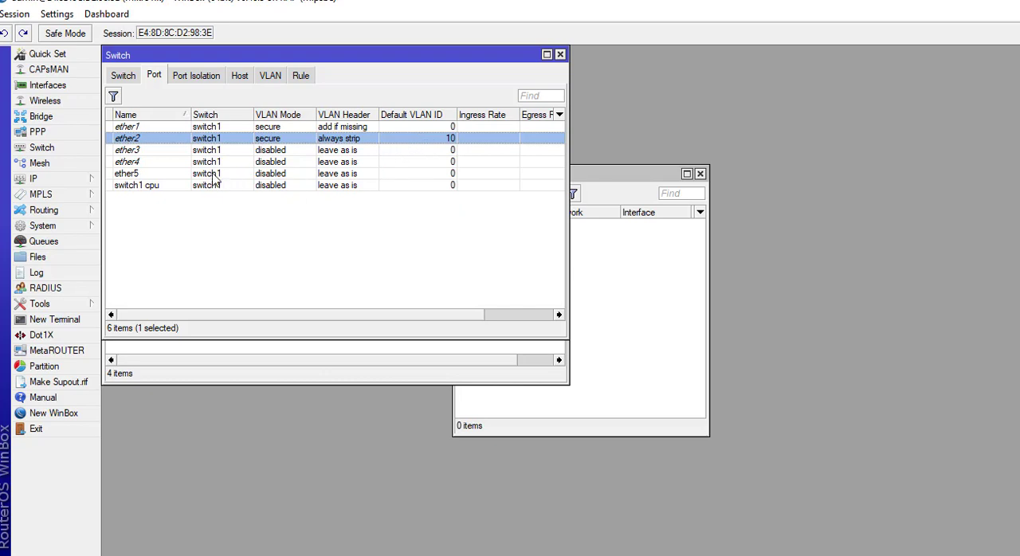
Configure switch port ether3 with VLAN mode secure, VLAN header always strip and default VLAN ID 10, and save it.
double_click(165, 153)
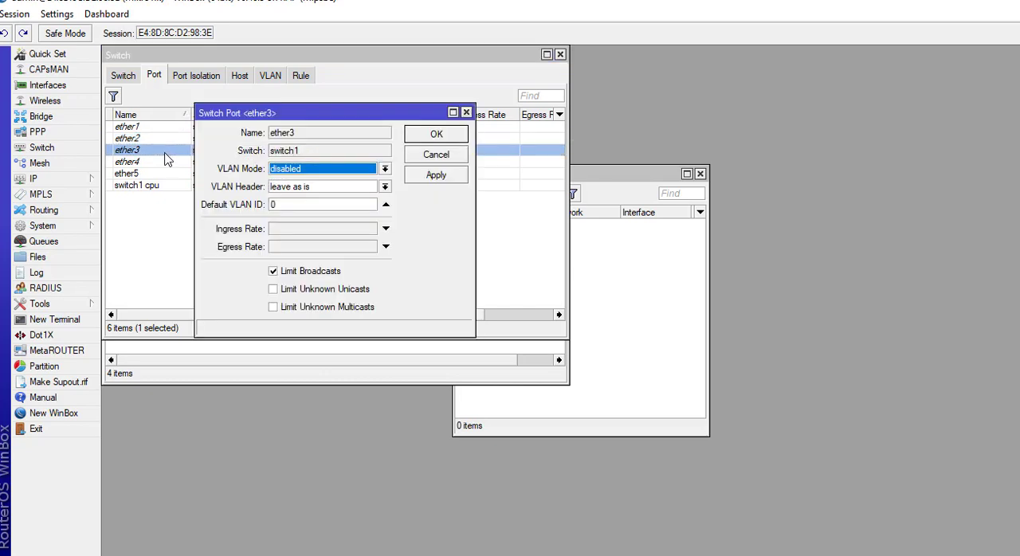
click(385, 170)
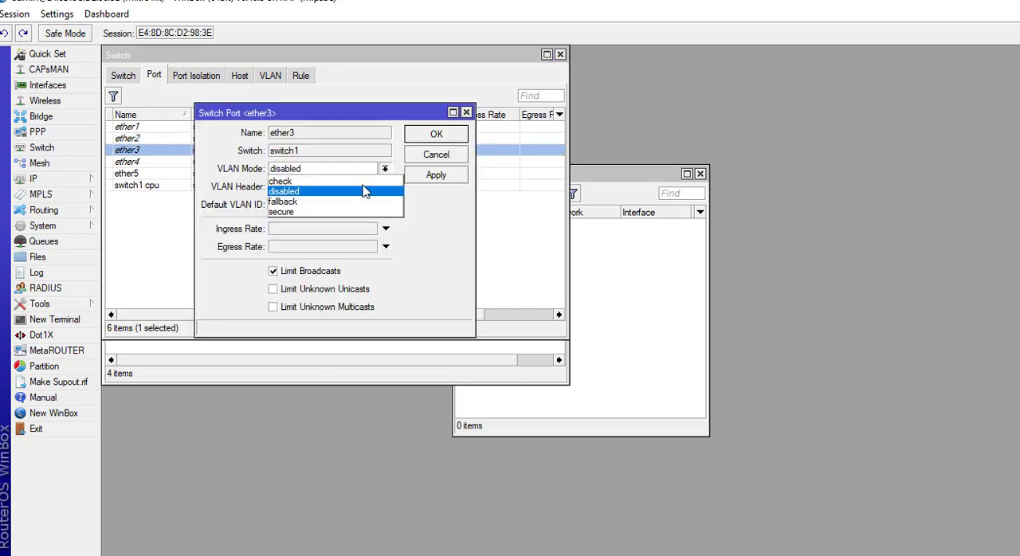
click(387, 212)
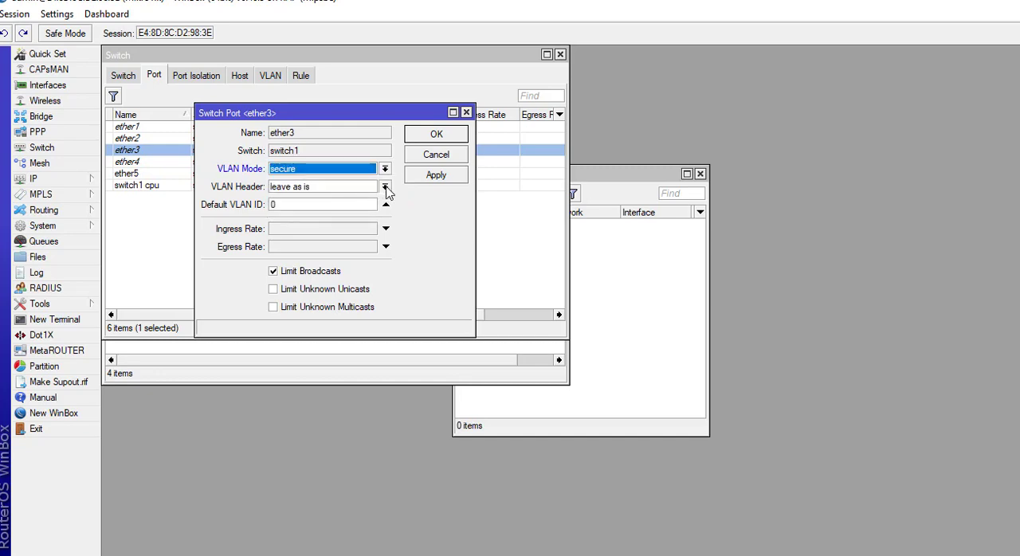
click(385, 187)
click(363, 211)
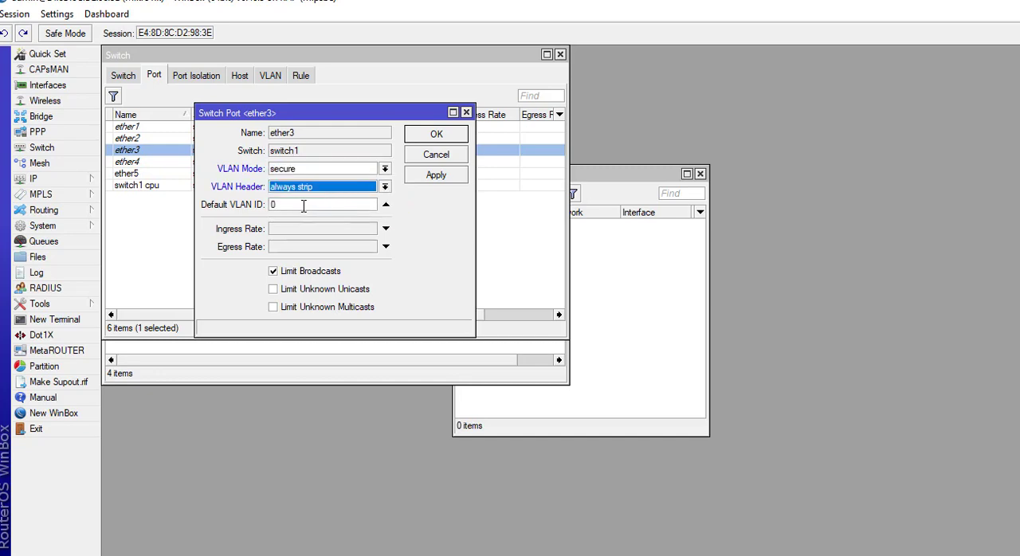
key(Tab)
text(10)
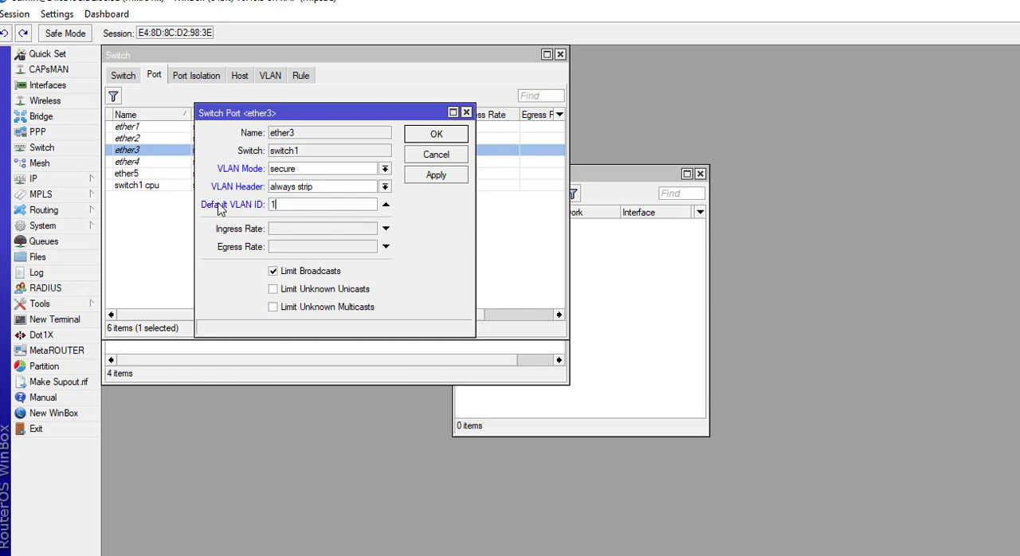
click(433, 175)
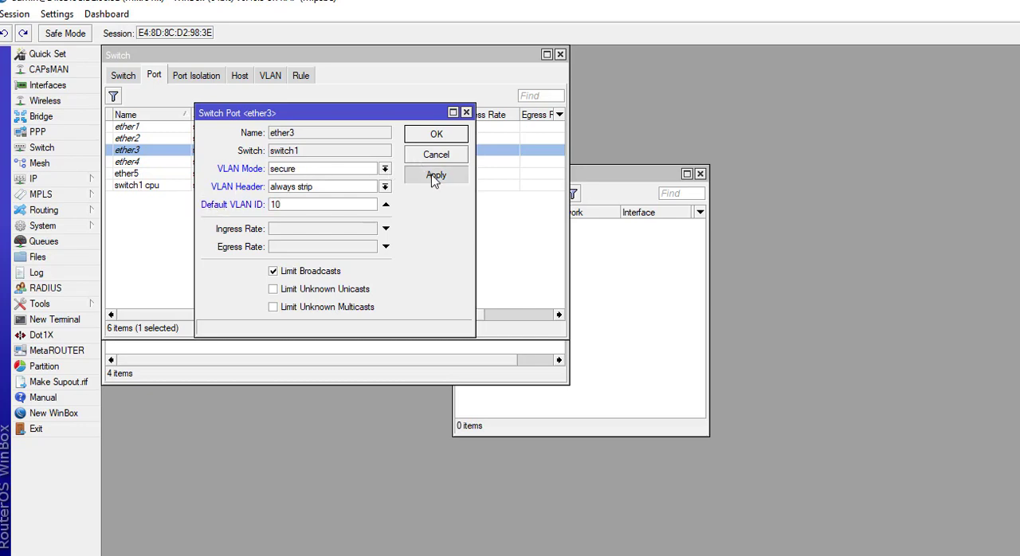
click(432, 134)
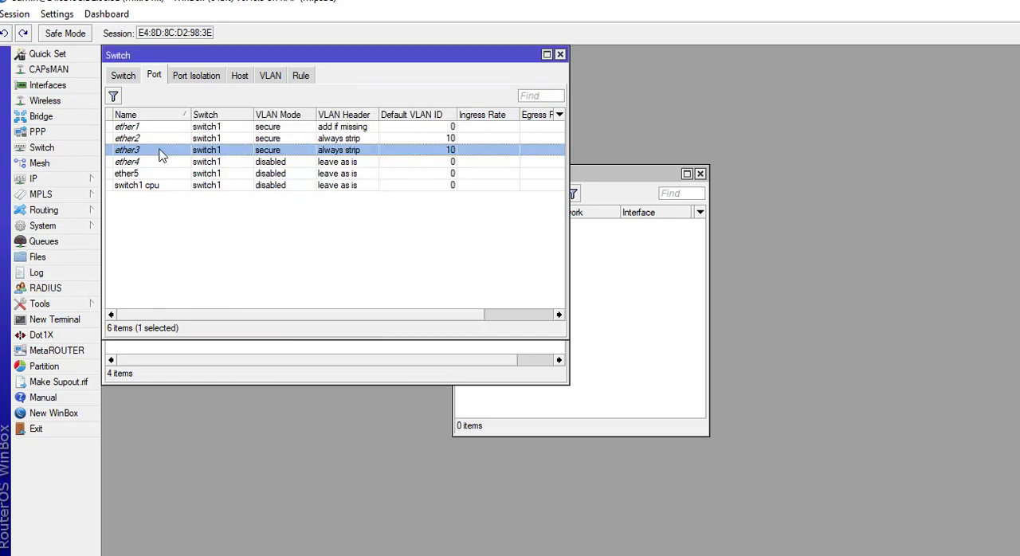
Configure switch port ether4 with VLAN mode secure, VLAN header always strip and default VLAN ID 20, and save it.
double_click(132, 164)
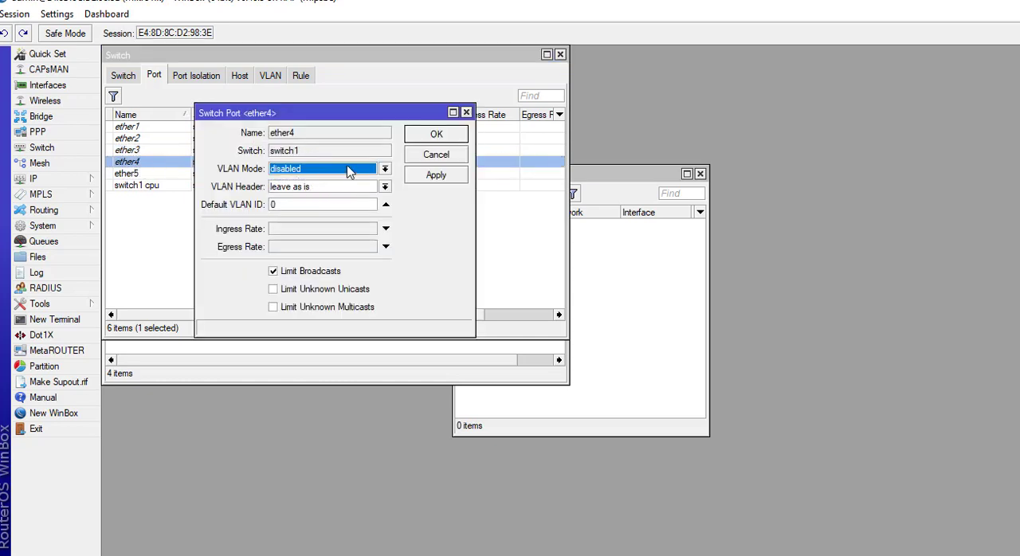
click(349, 169)
click(295, 219)
click(303, 189)
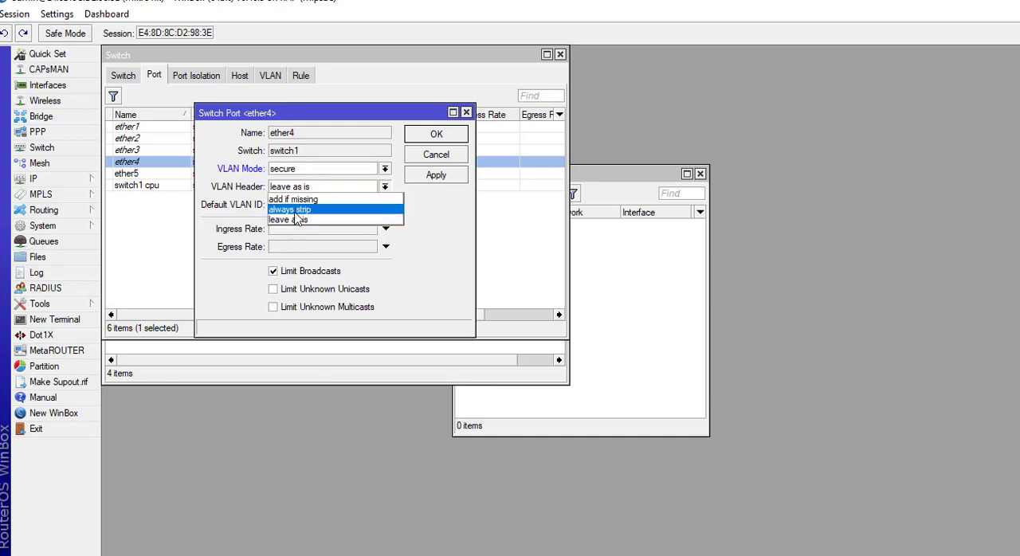
click(296, 212)
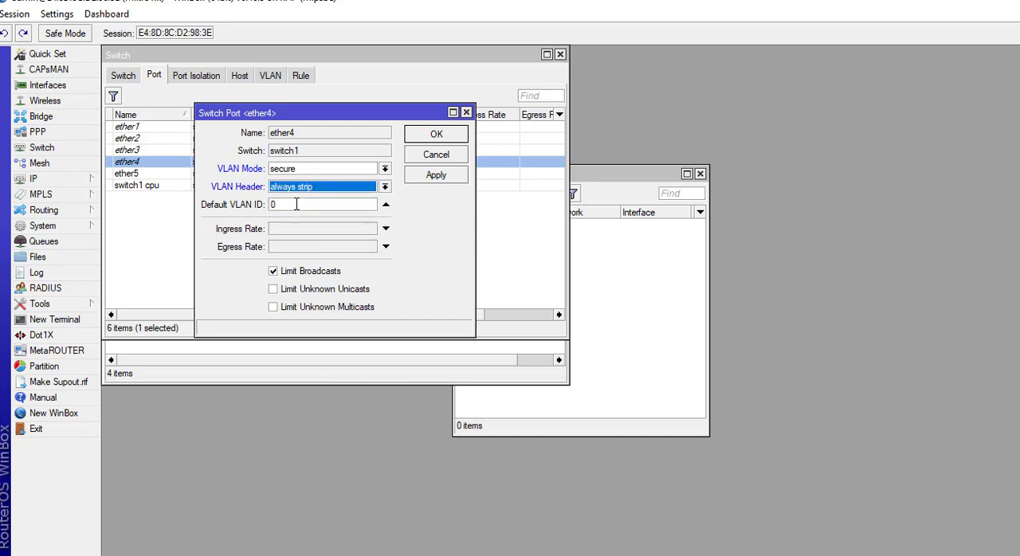
click(275, 205)
text(0)
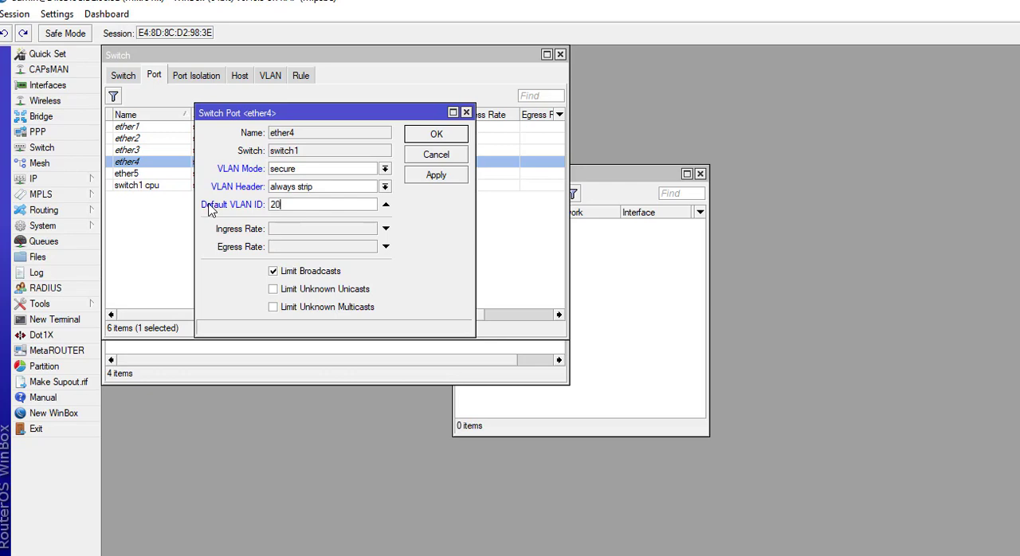
click(426, 175)
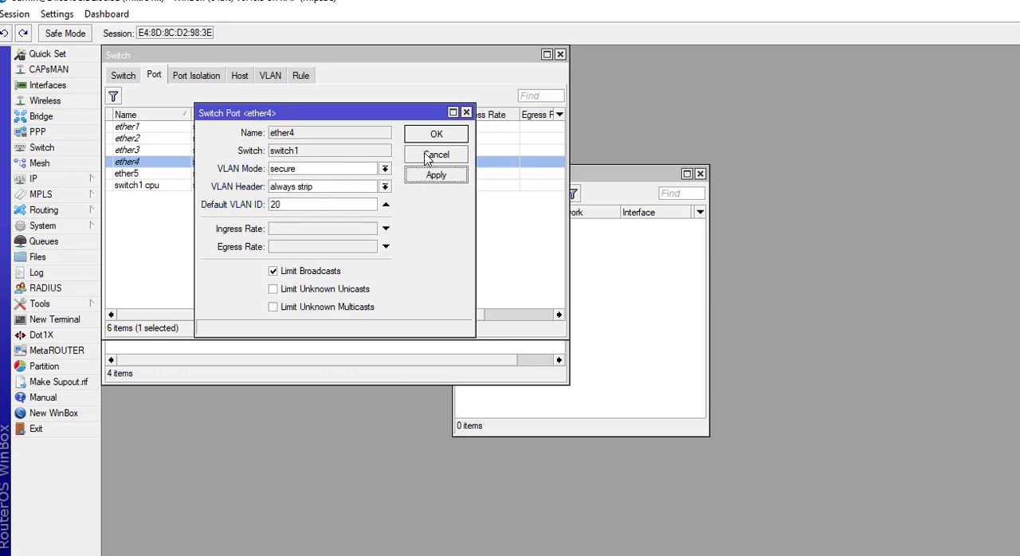
click(427, 138)
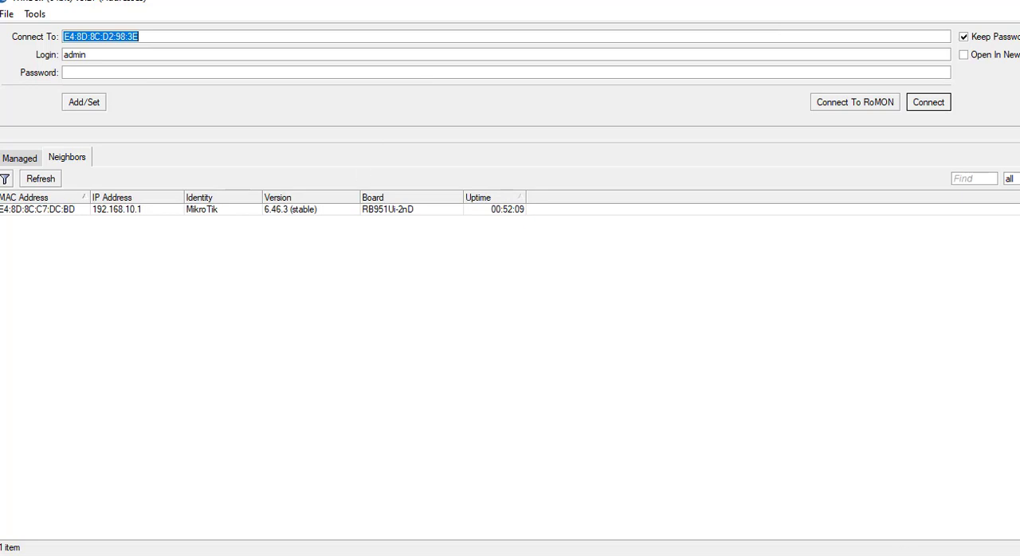
Switch to the Windows network settings and open the computer's list of network adapters from the Ethernet page.
right_click(932, 555)
click(931, 553)
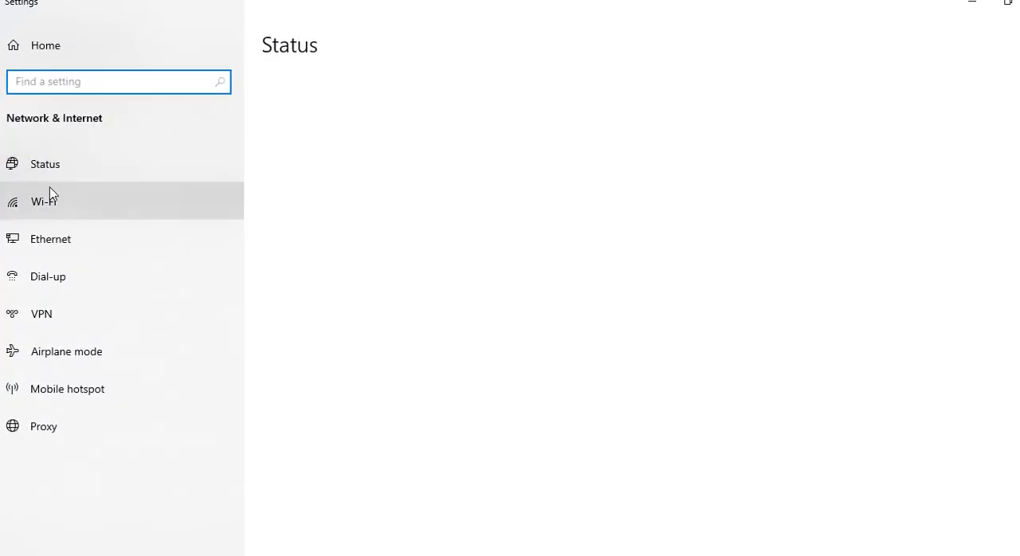
click(22, 245)
click(914, 97)
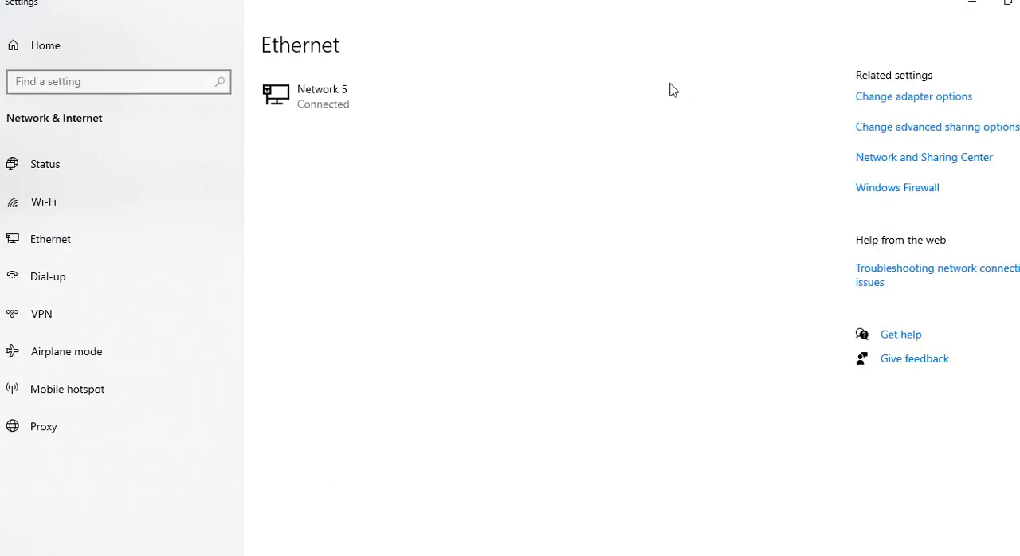
Restart the computer's Ethernet adapter by disabling it and enabling it again.
click(391, 120)
right_click(360, 124)
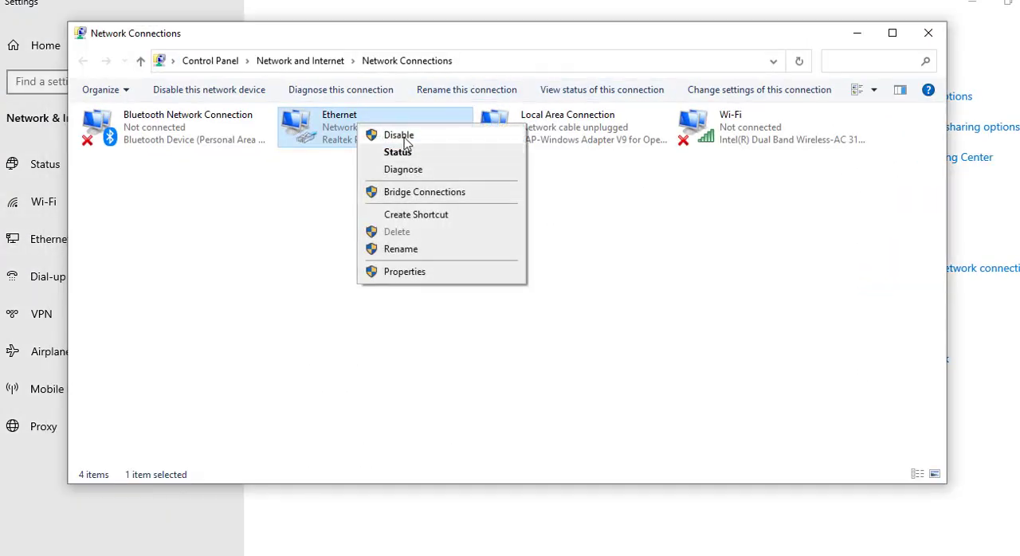
click(403, 136)
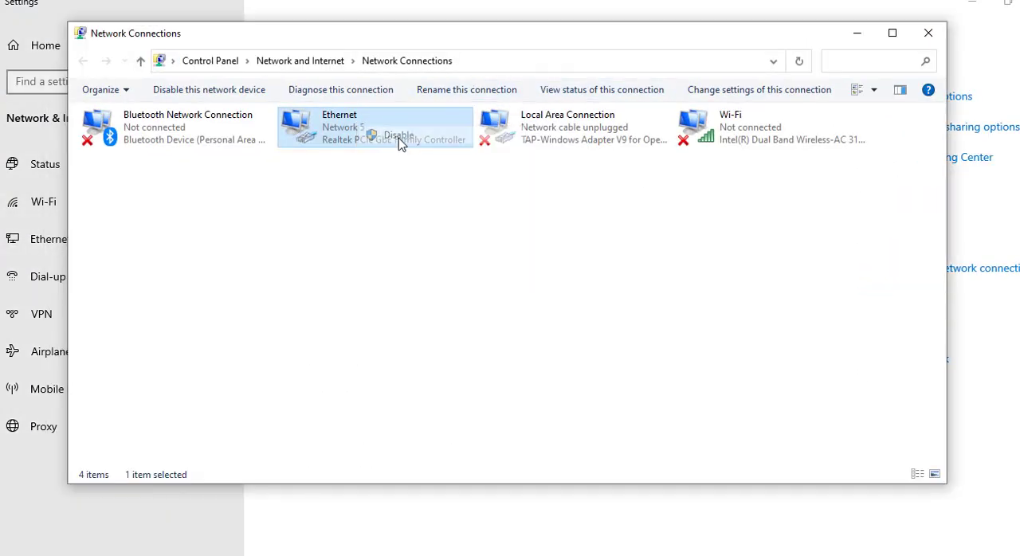
right_click(333, 127)
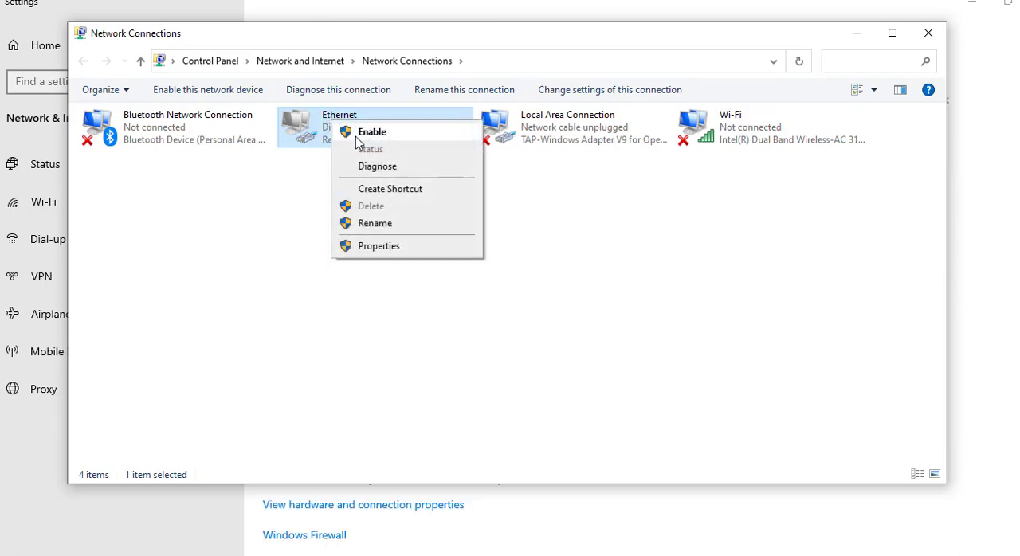
click(356, 135)
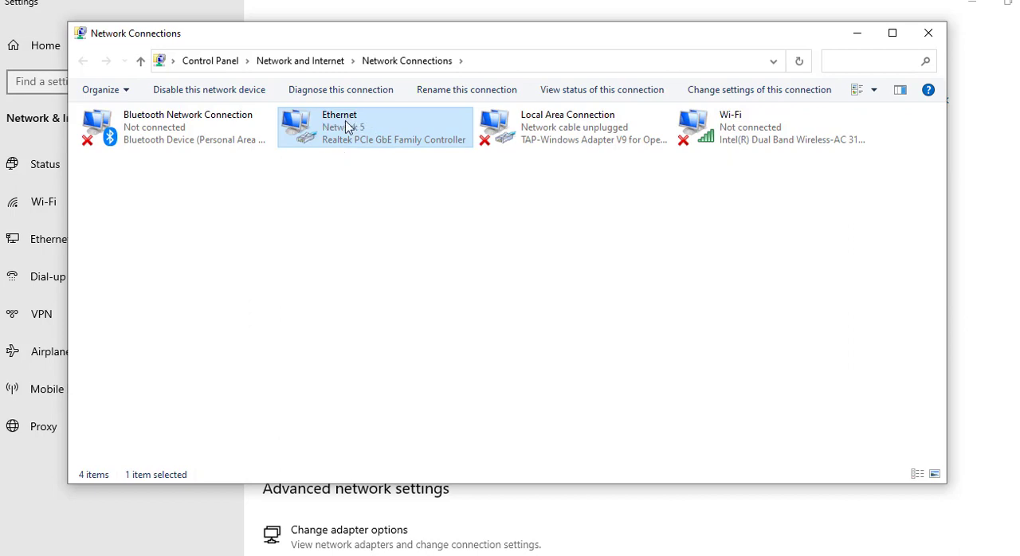
Check the Ethernet adapter's connection details for its DHCP-assigned IPv4 address, gateway and DNS servers, and close the details.
right_click(346, 127)
click(388, 153)
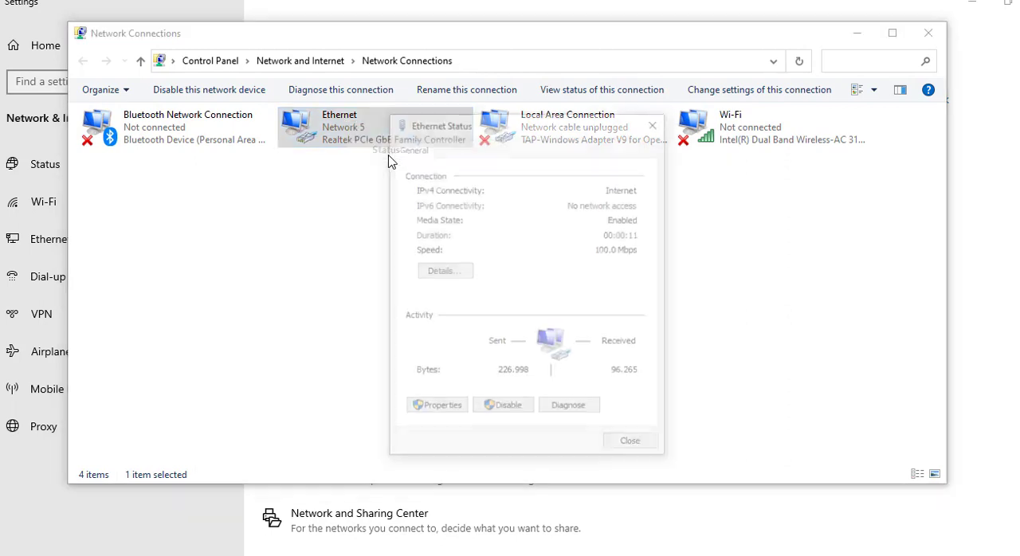
click(461, 271)
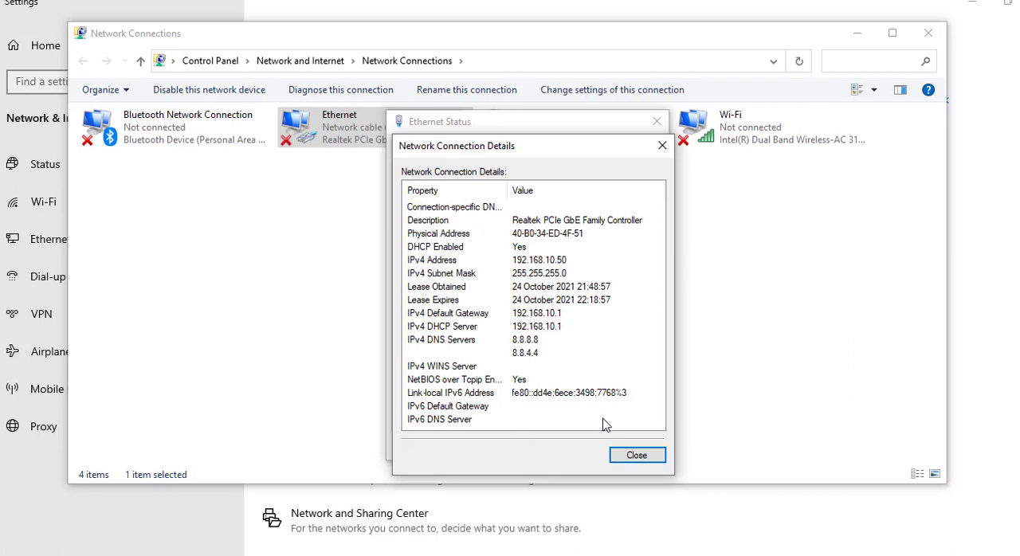
click(637, 456)
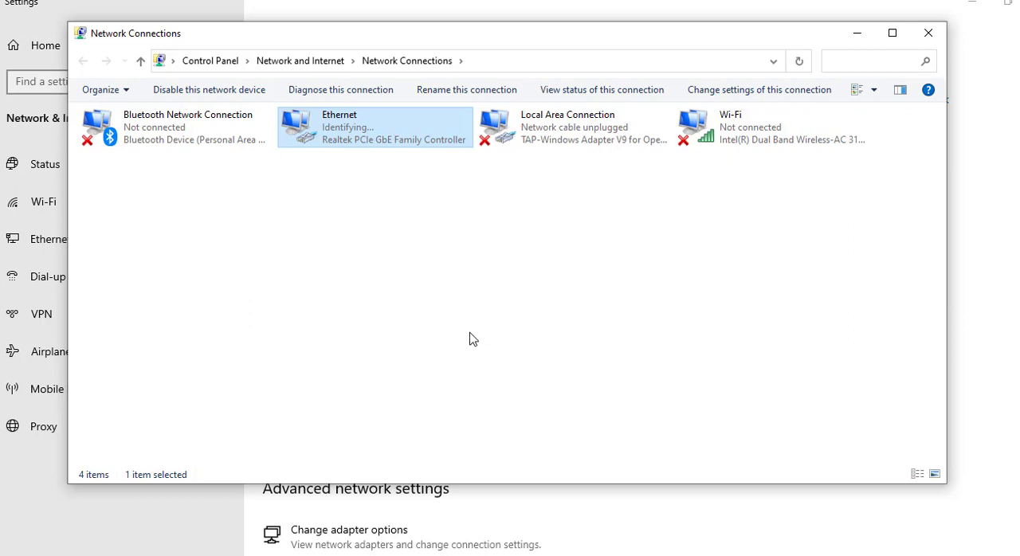
With the network cable reconnected, check which IPv4 address and DHCP server the Ethernet adapter's connection details list, and close them.
right_click(333, 131)
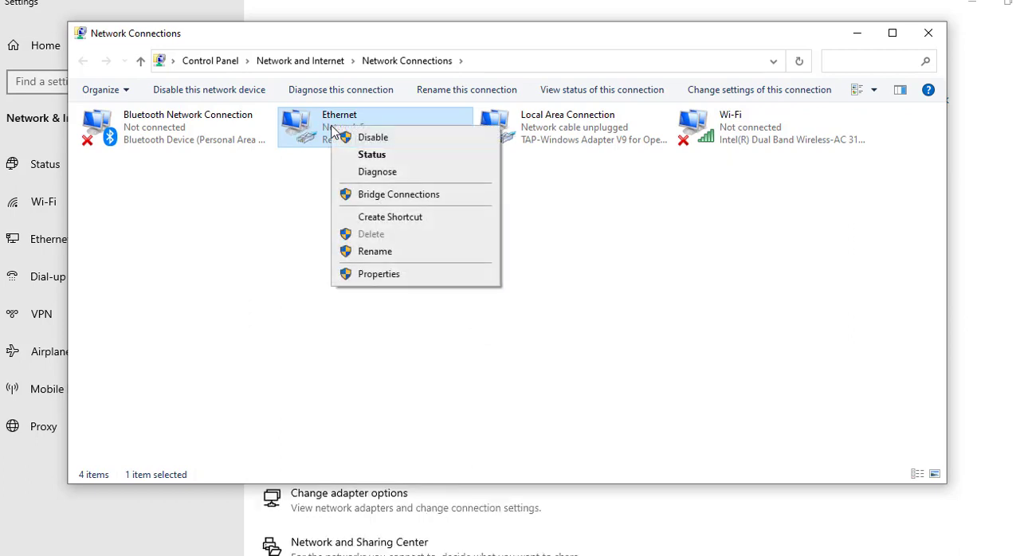
click(358, 157)
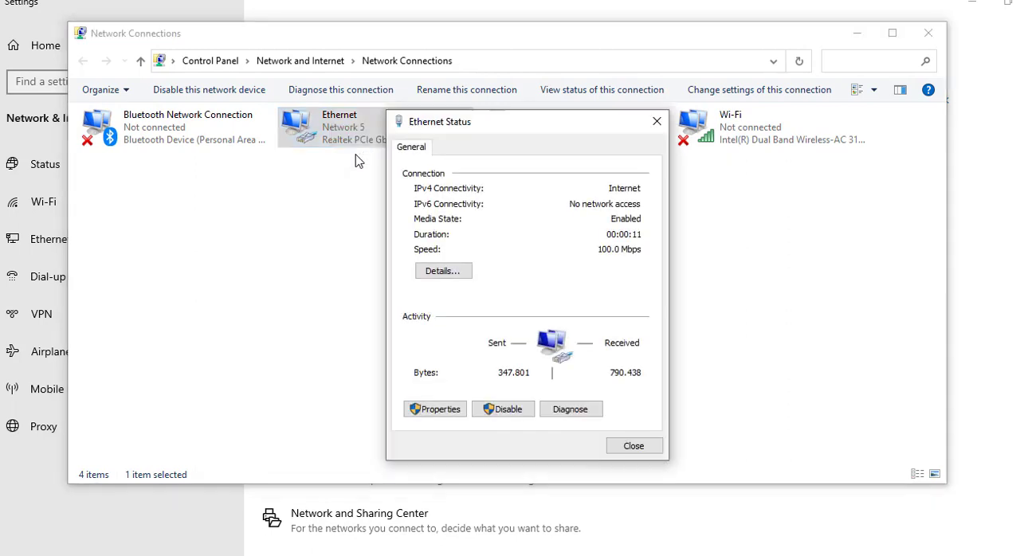
click(443, 271)
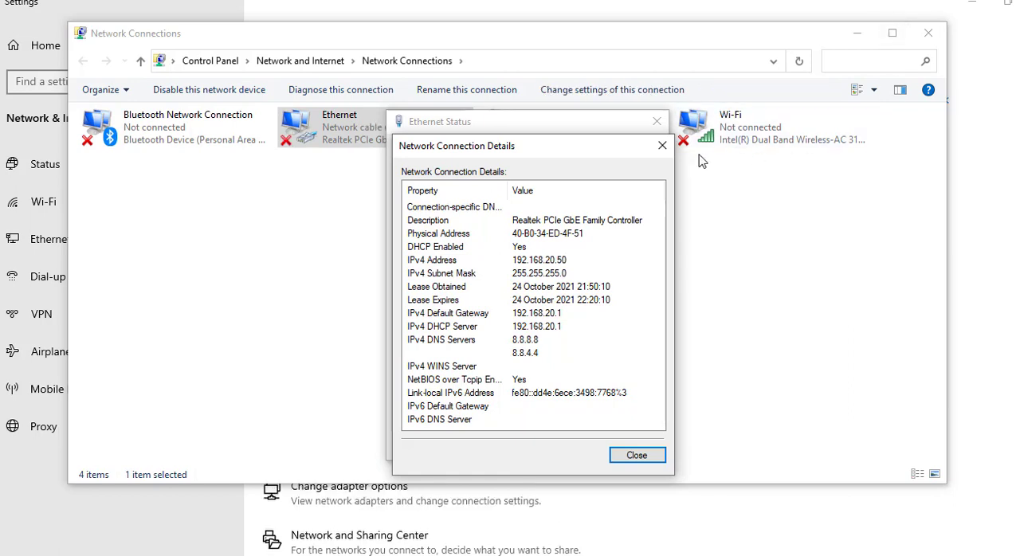
click(661, 150)
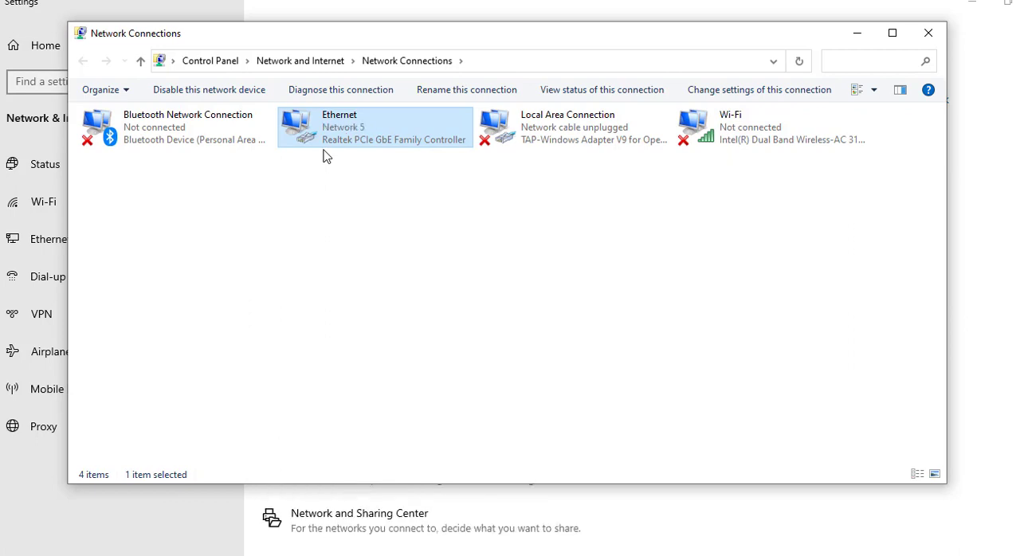
Open the Ethernet adapter's connection details once more to examine the IP address lease after another cable reconnection.
right_click(317, 130)
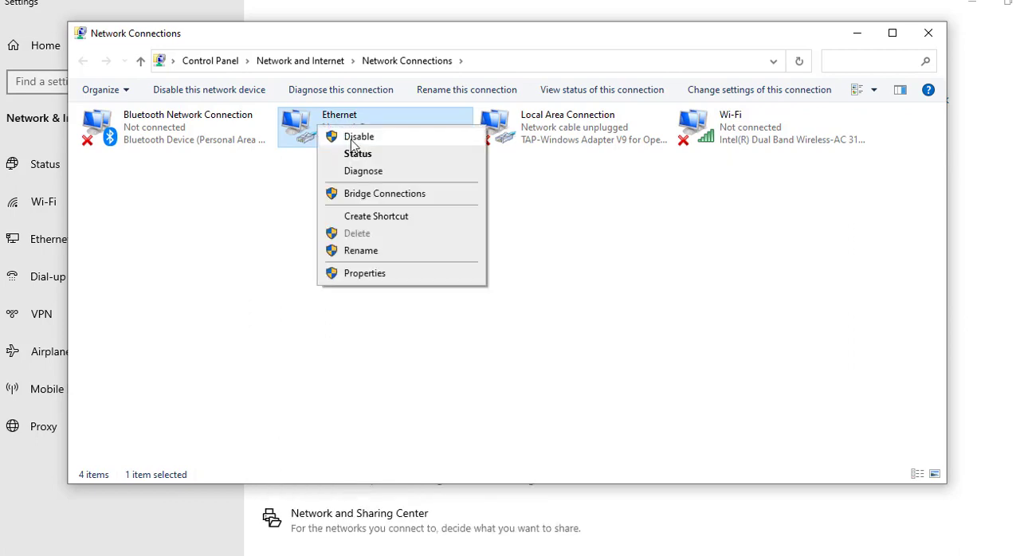
click(354, 155)
click(444, 273)
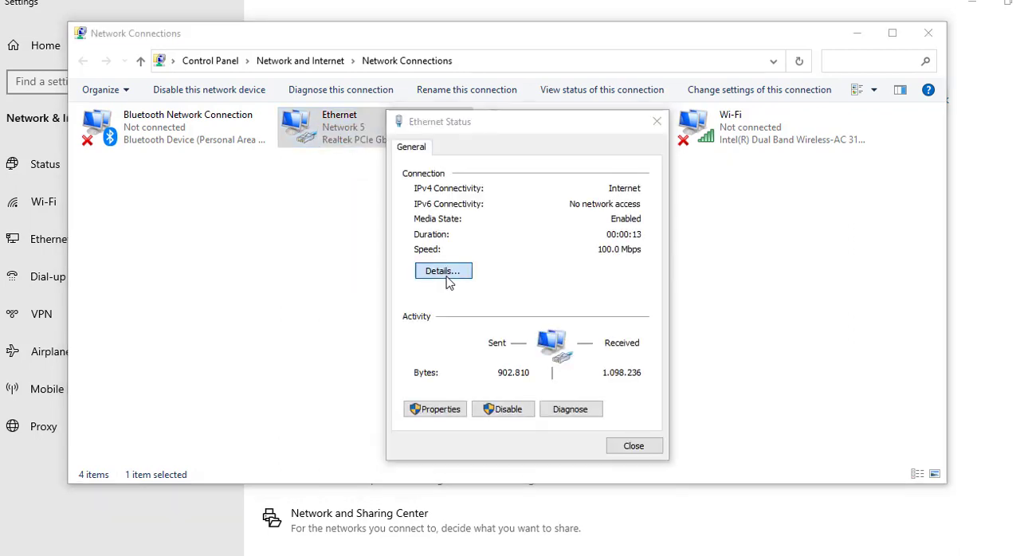